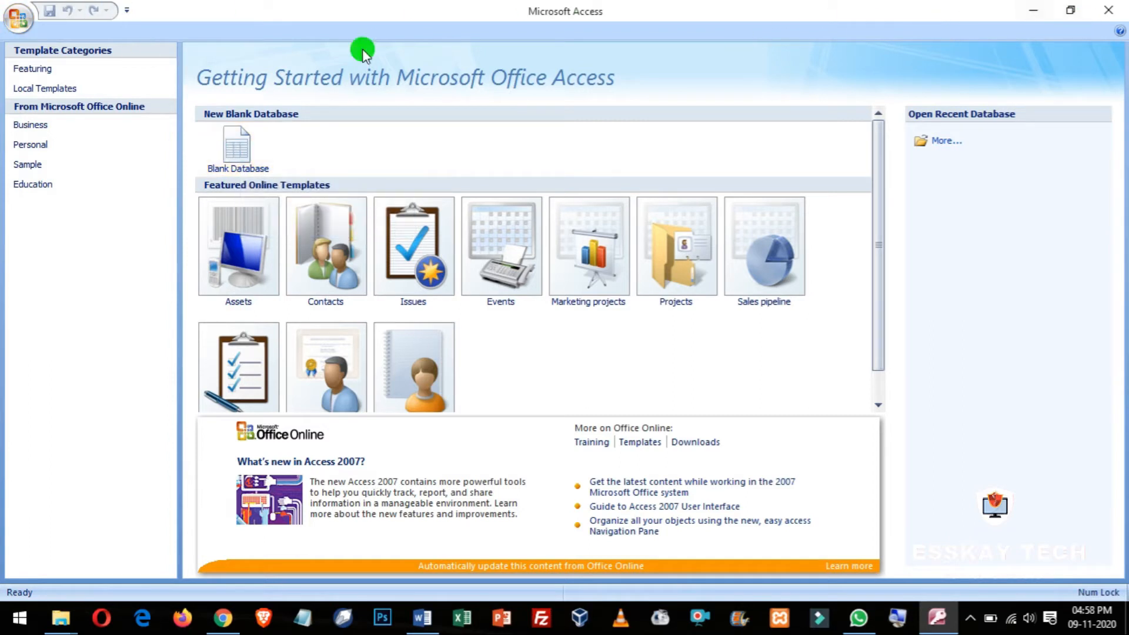
Step: Create a blank database named 'Data Types', replacing the default name Database2
click(236, 155)
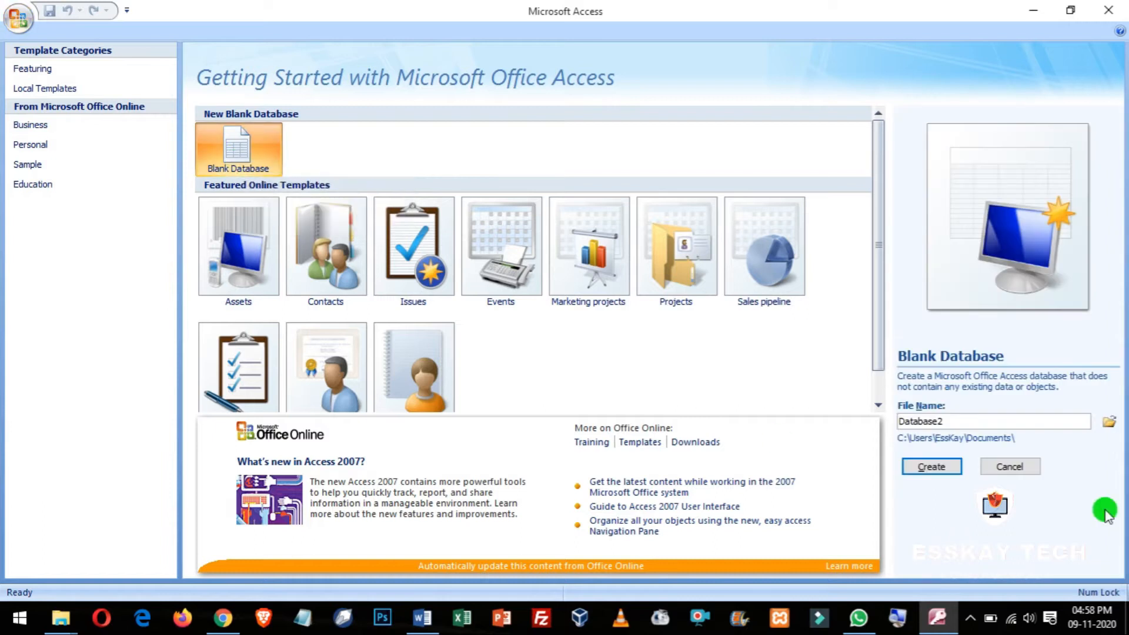
click(973, 419)
drag(977, 420, 813, 427)
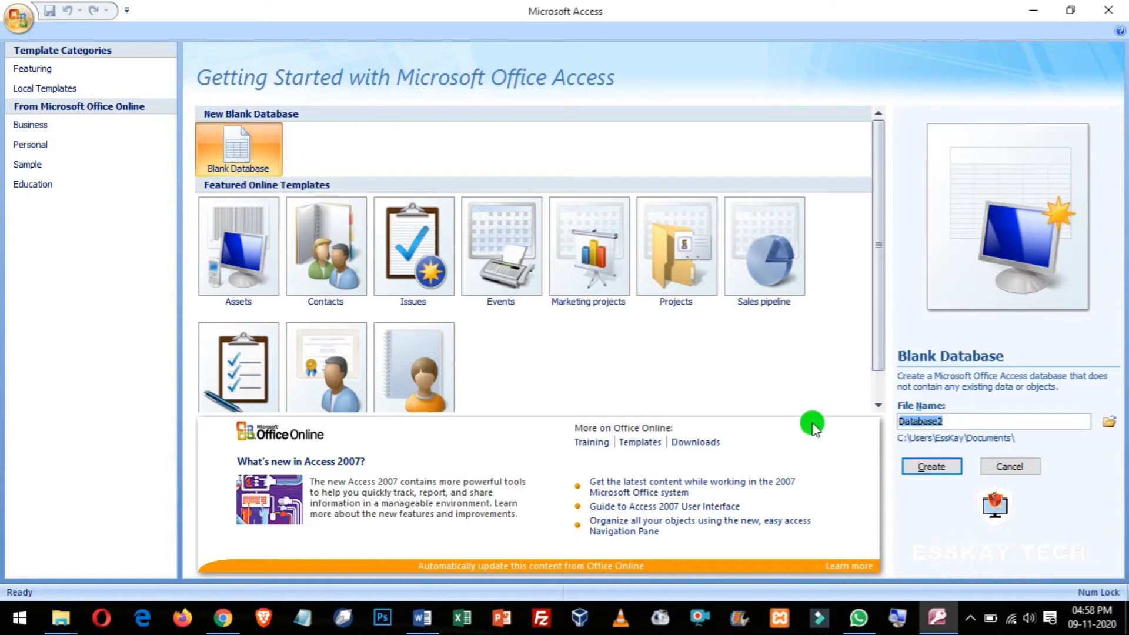
text(Data)
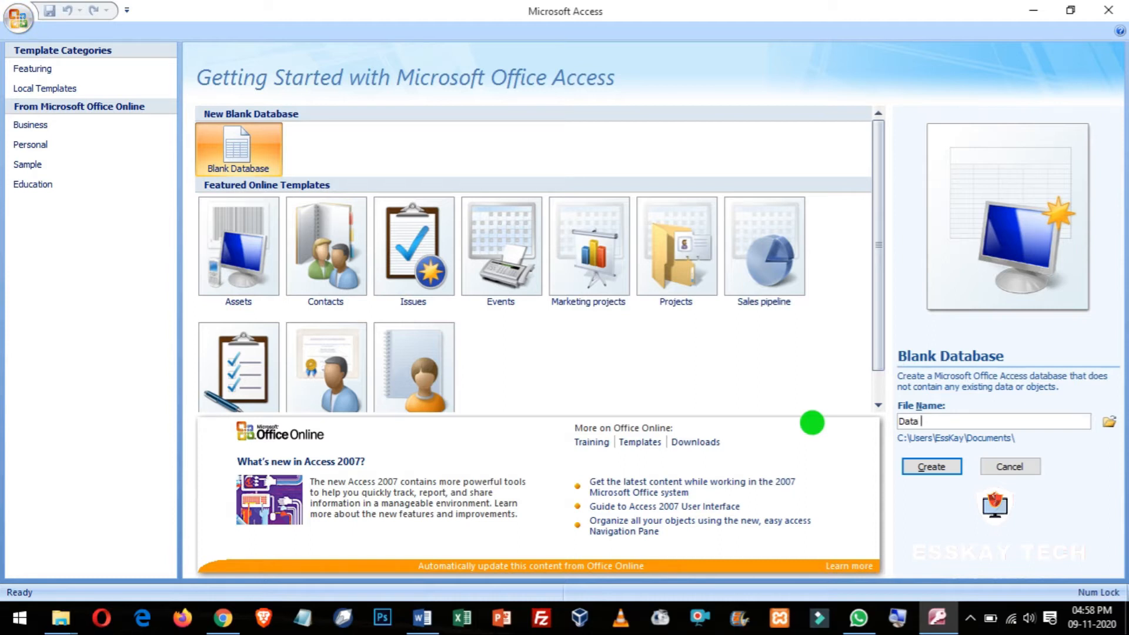
text( Types)
drag(958, 415, 843, 408)
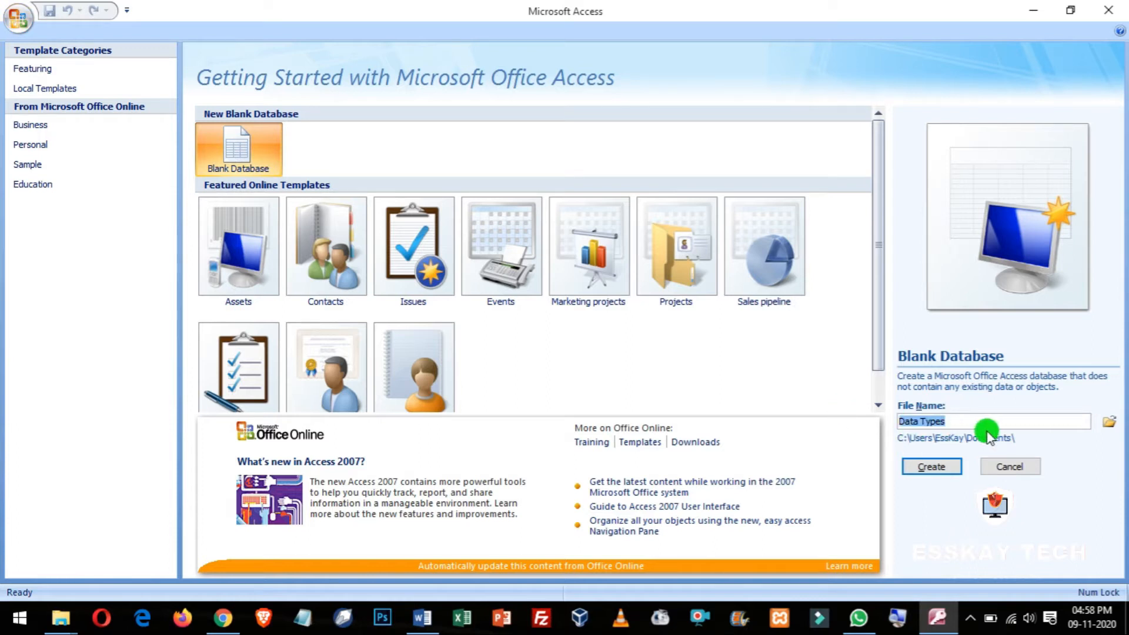
click(952, 420)
click(934, 465)
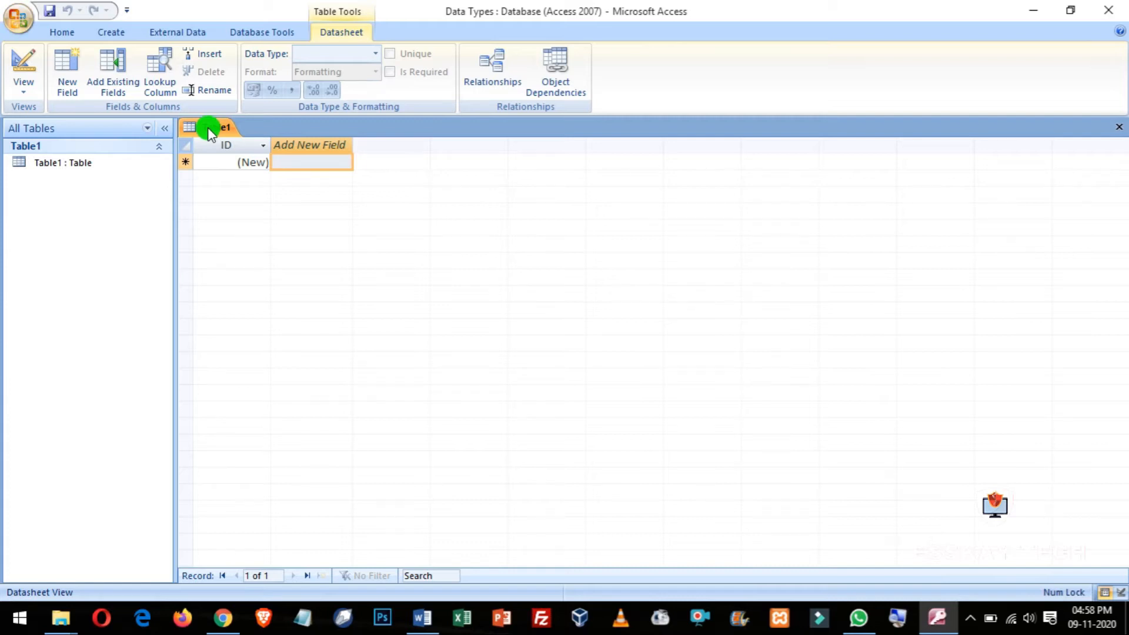
Step: Close Table1, then create another blank table from the Create tab and close it too
click(1119, 127)
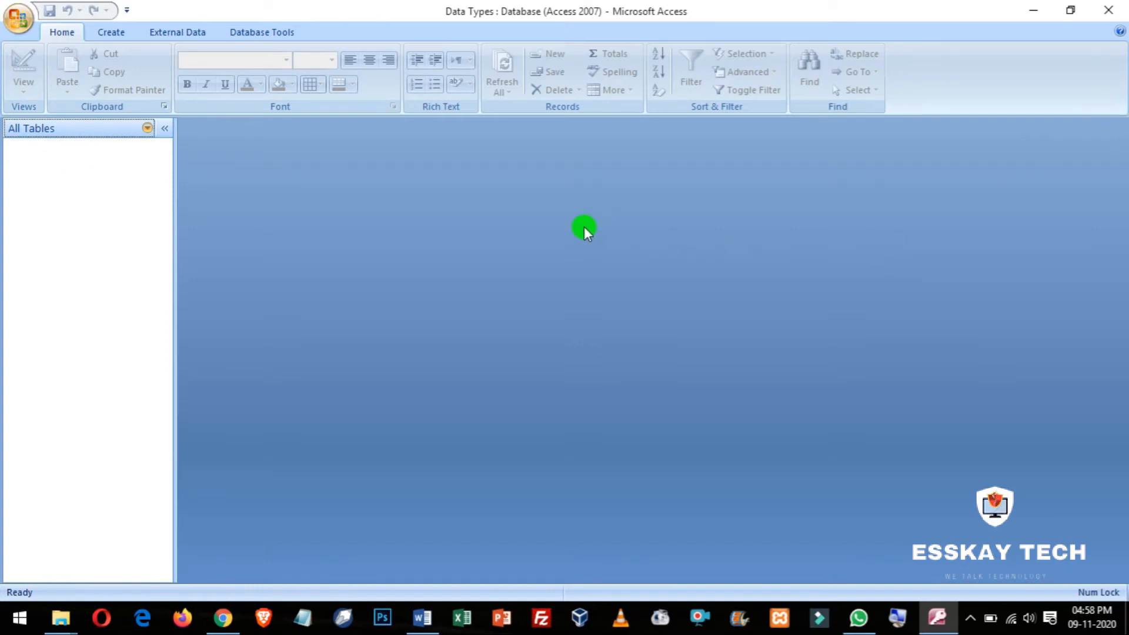
click(111, 34)
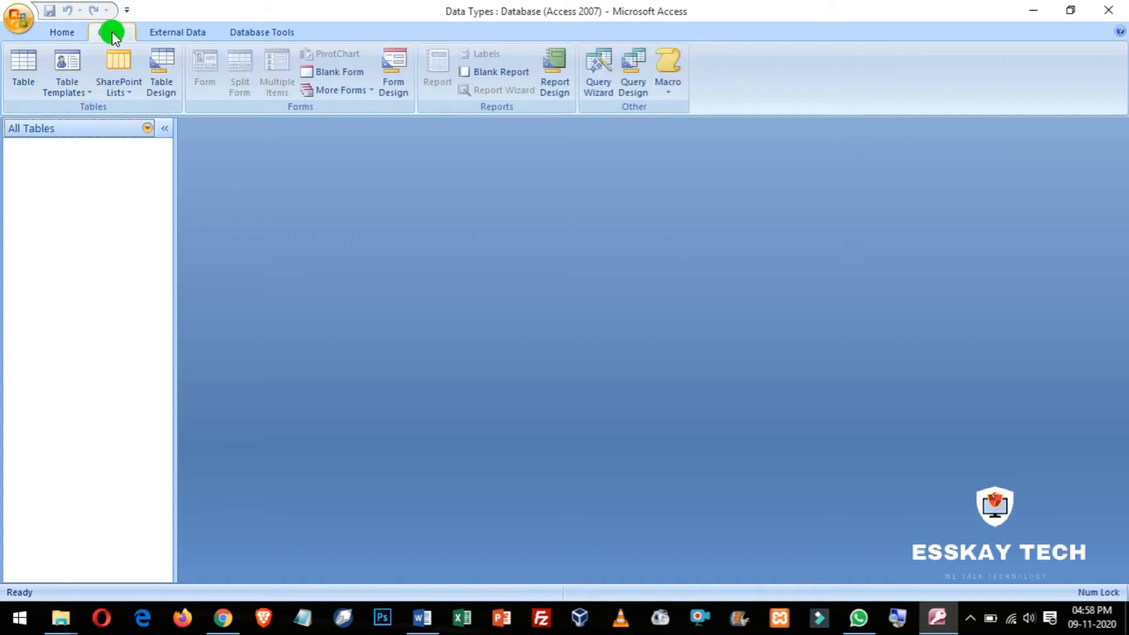
click(23, 82)
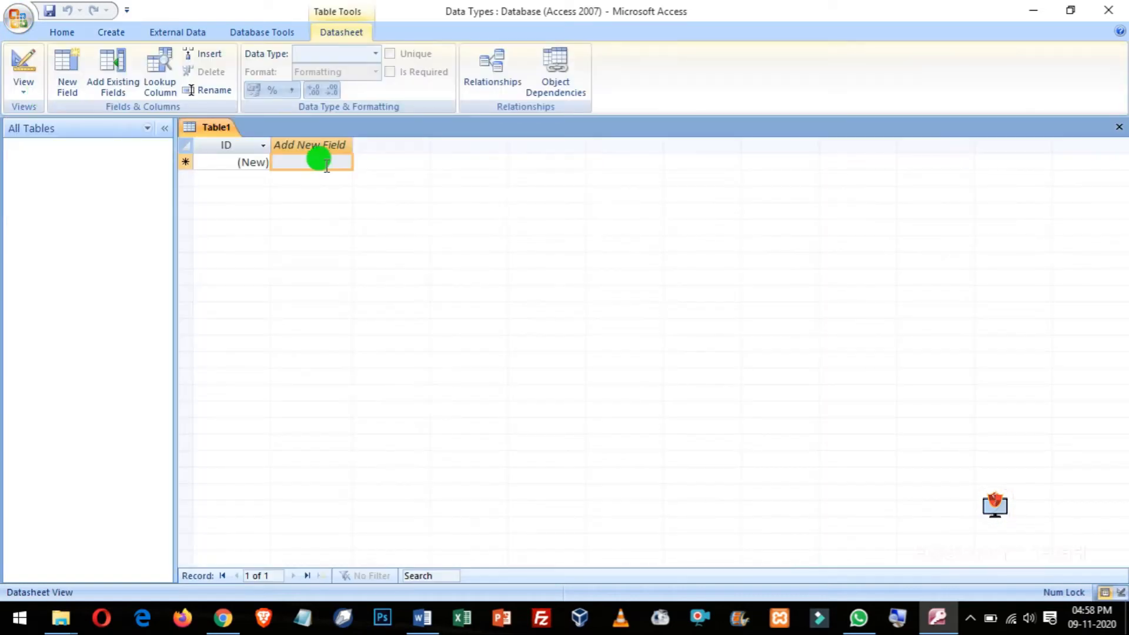
click(1119, 127)
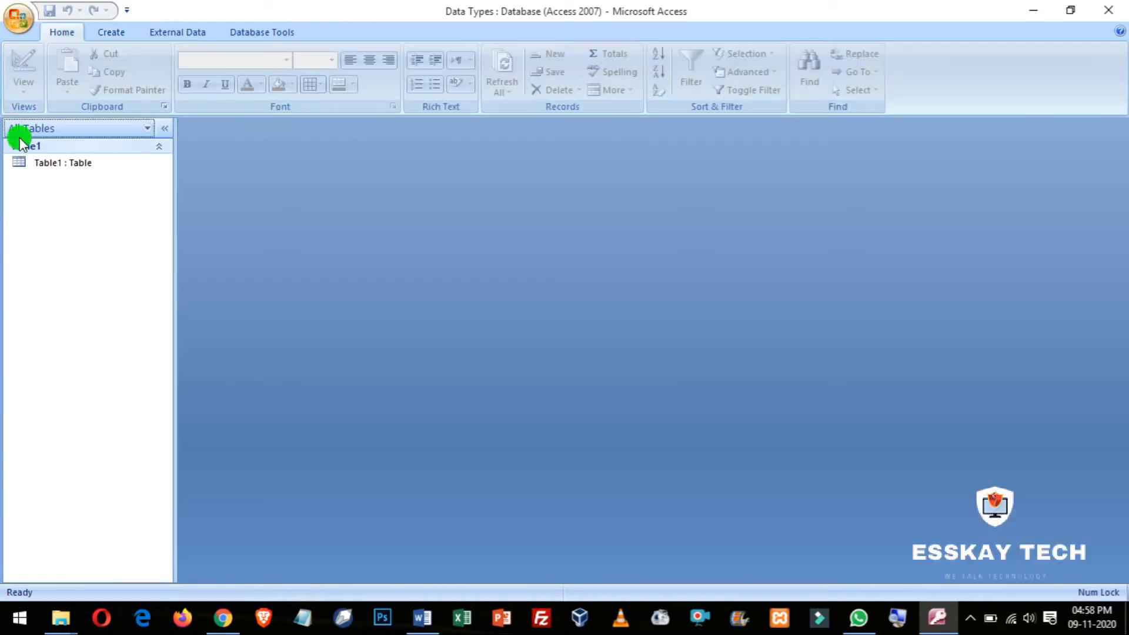
click(115, 32)
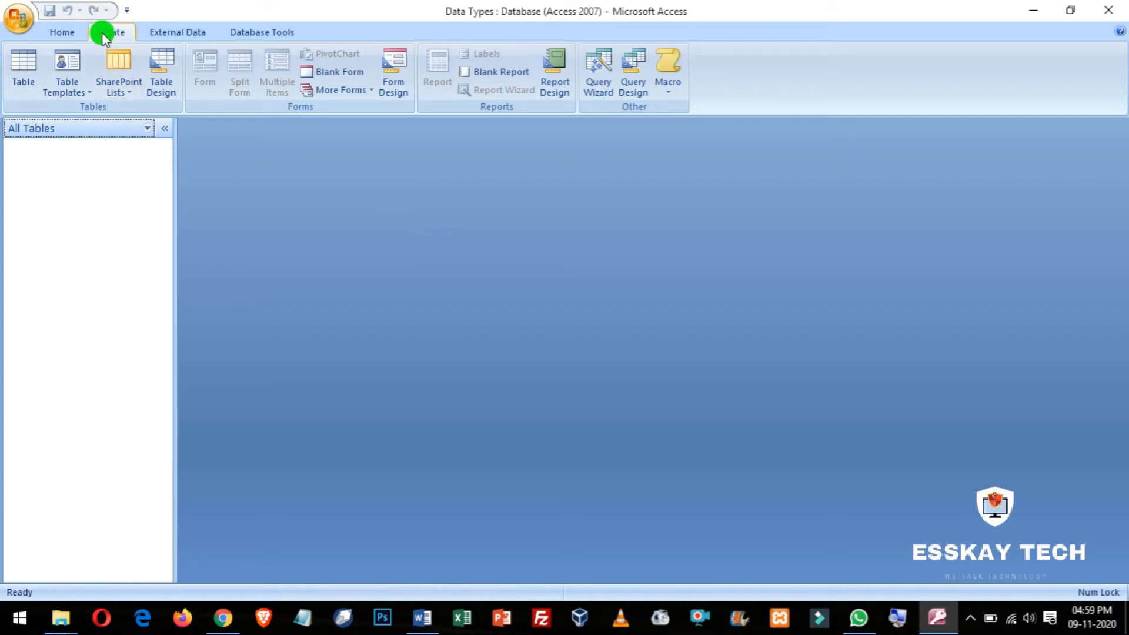
Step: Start a new table in Design view and enter Sl_No as its first field name
click(154, 90)
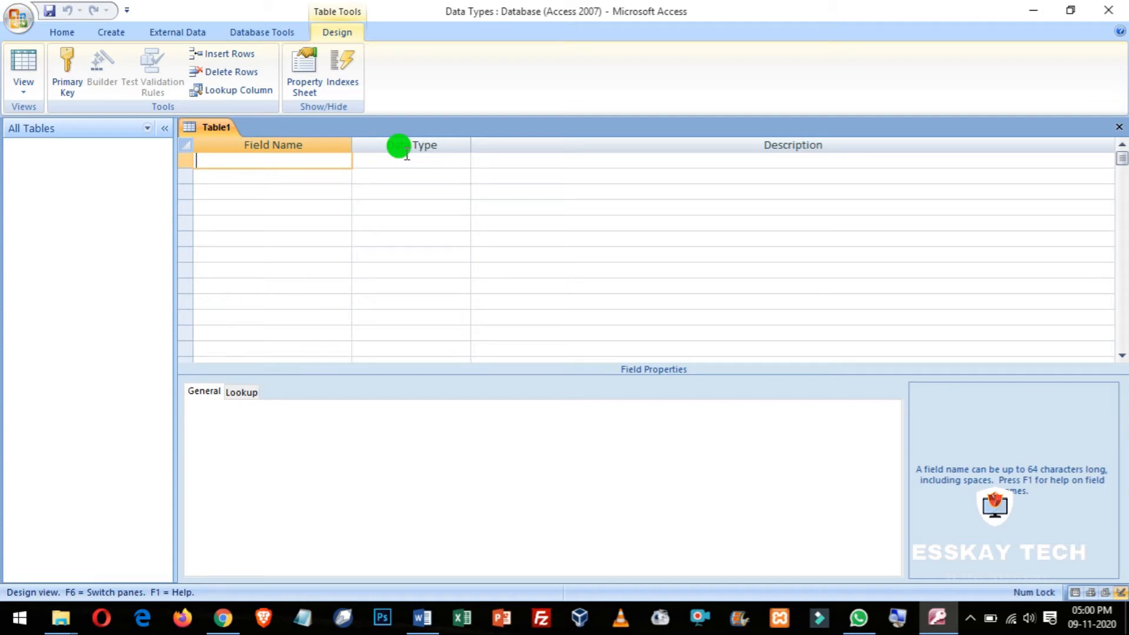
text(Sl_No)
Step: Set the Sl_No field's data type to AutoNumber
key(Tab)
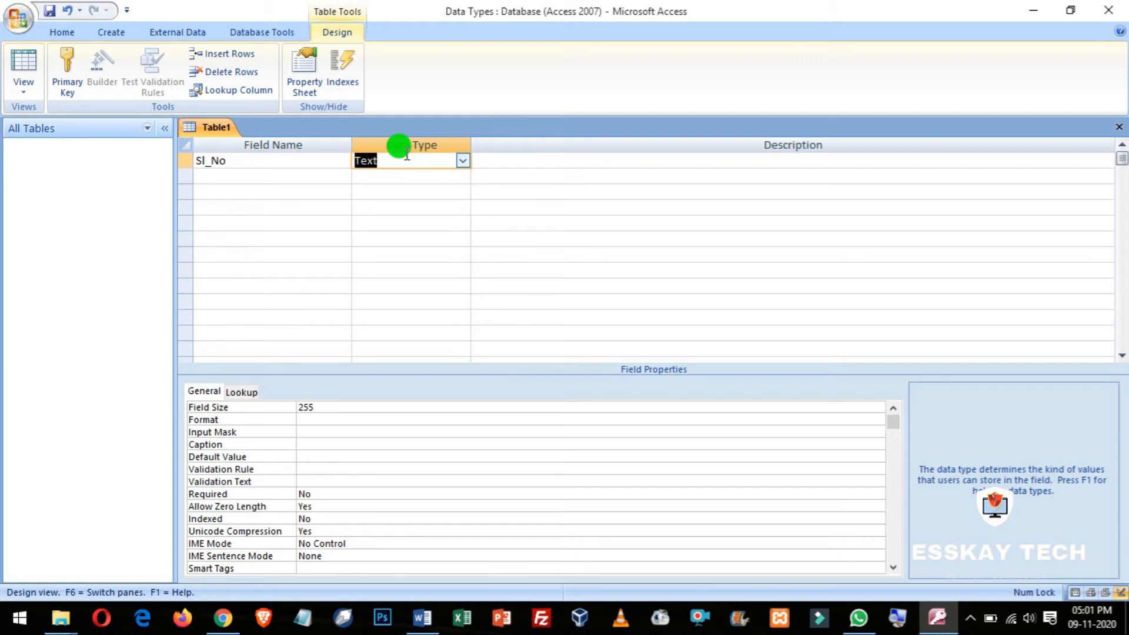
click(457, 159)
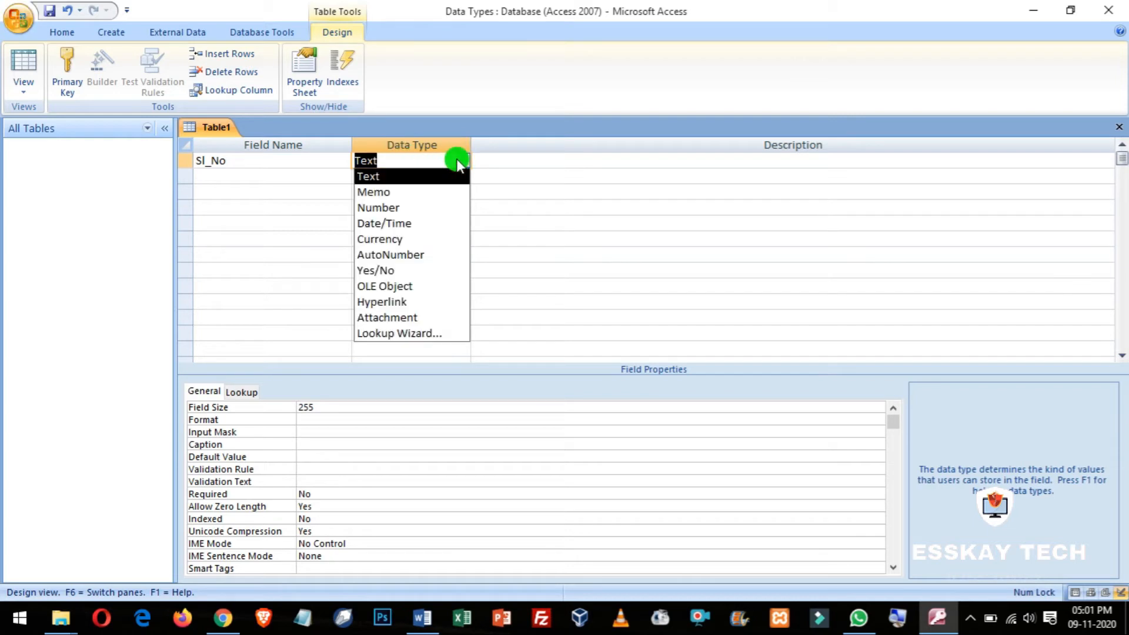
click(402, 255)
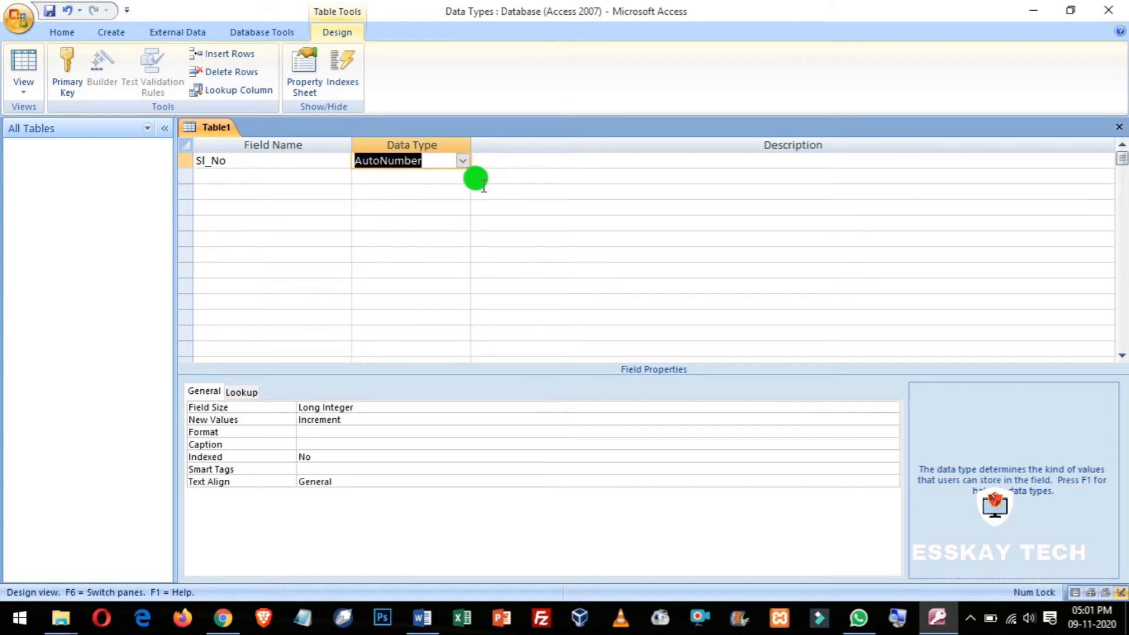
click(434, 160)
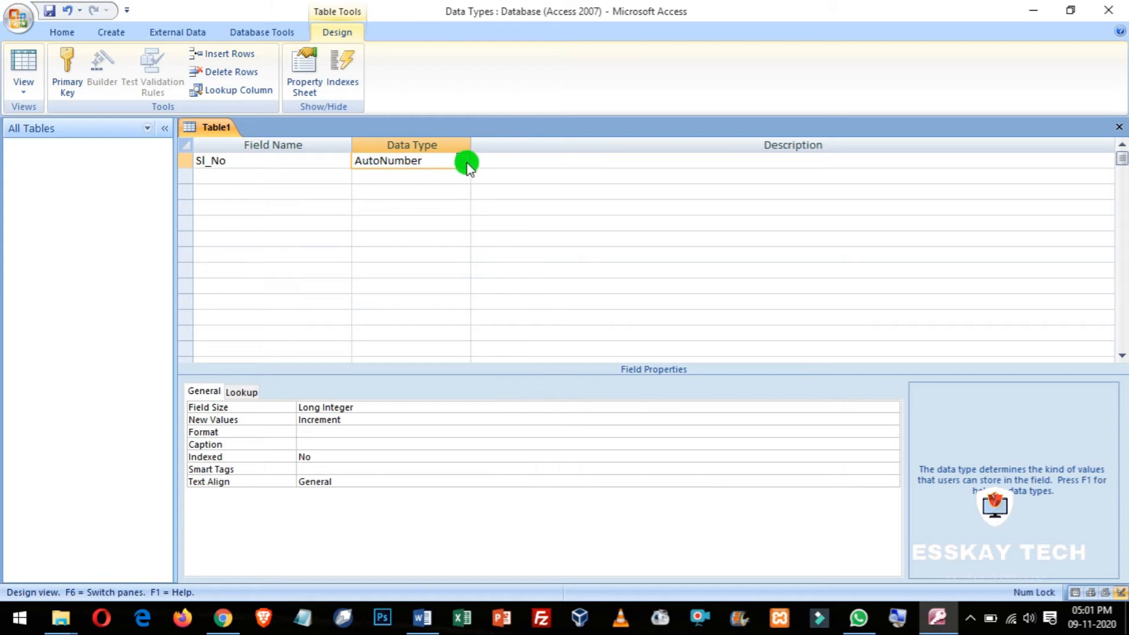
click(463, 160)
click(463, 160)
click(463, 160)
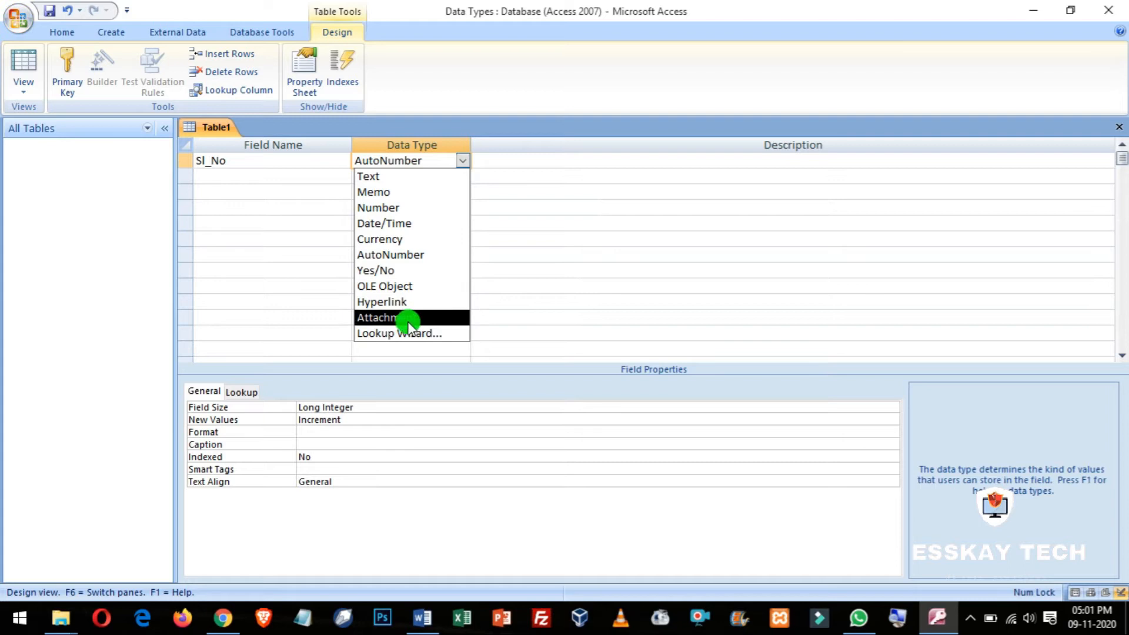
click(403, 255)
click(434, 156)
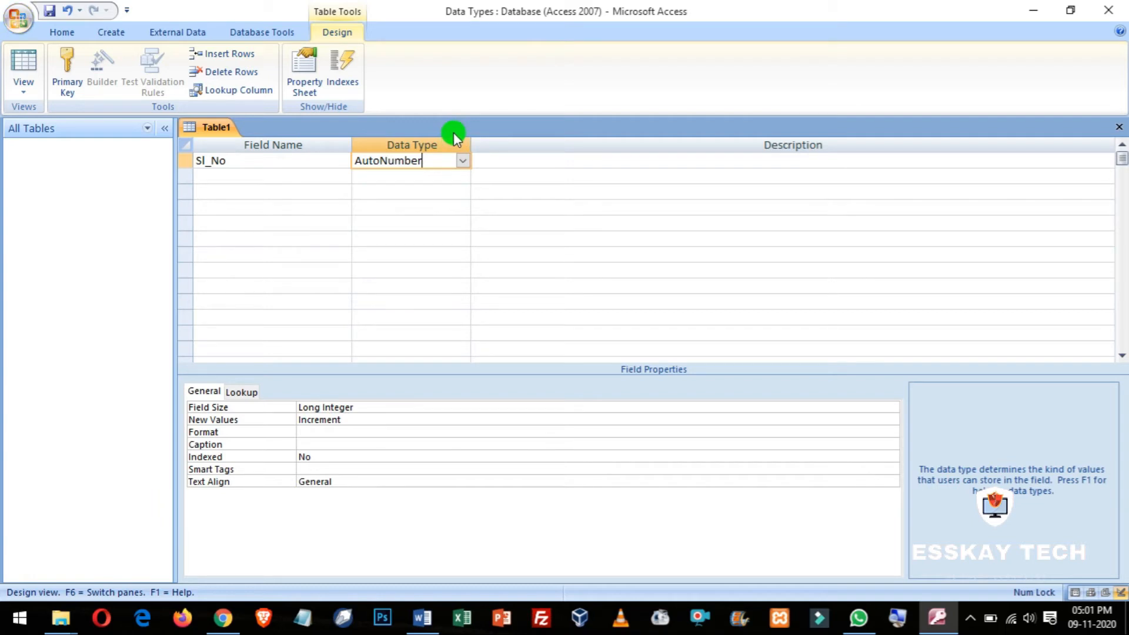
click(229, 176)
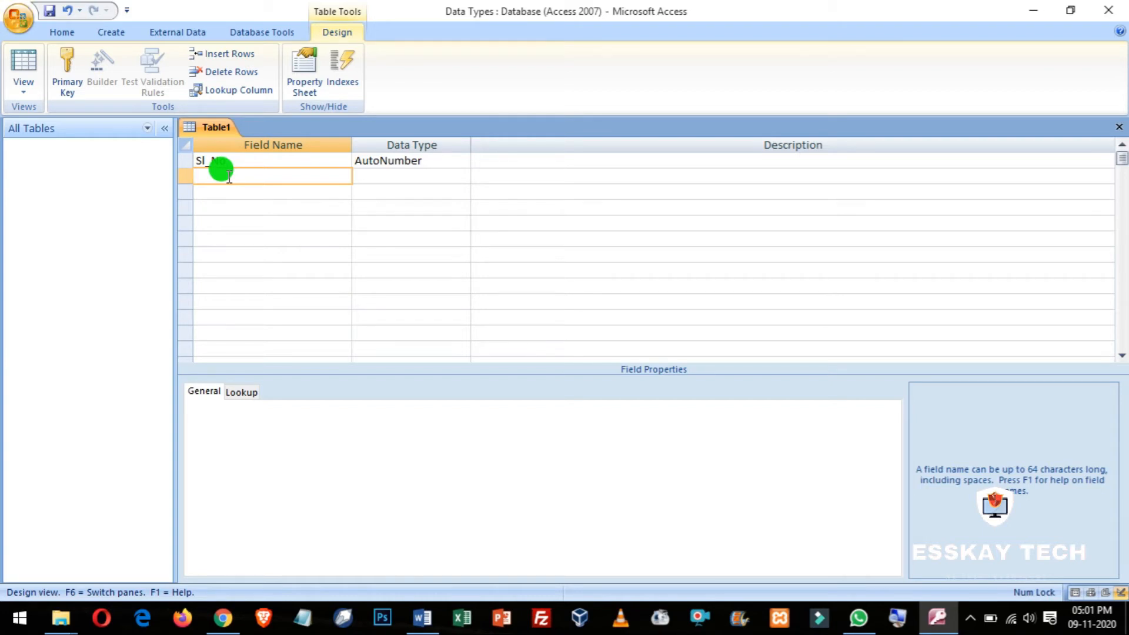
Step: Add a second field named Full_Name, keeping its Text data type
text(Full_Name)
key(Tab)
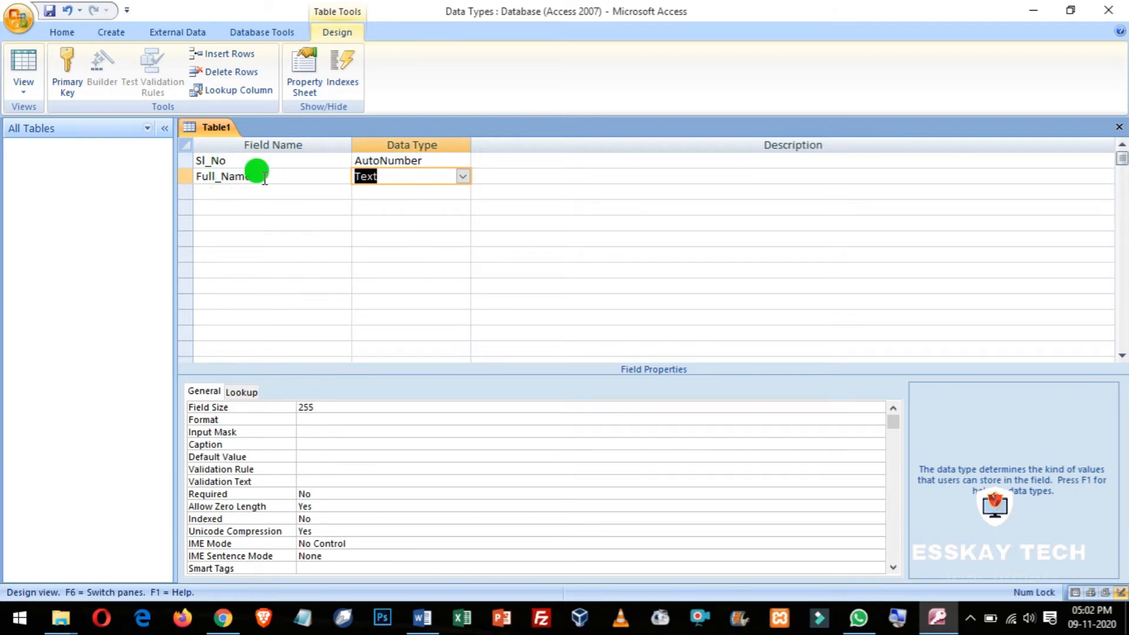
click(263, 178)
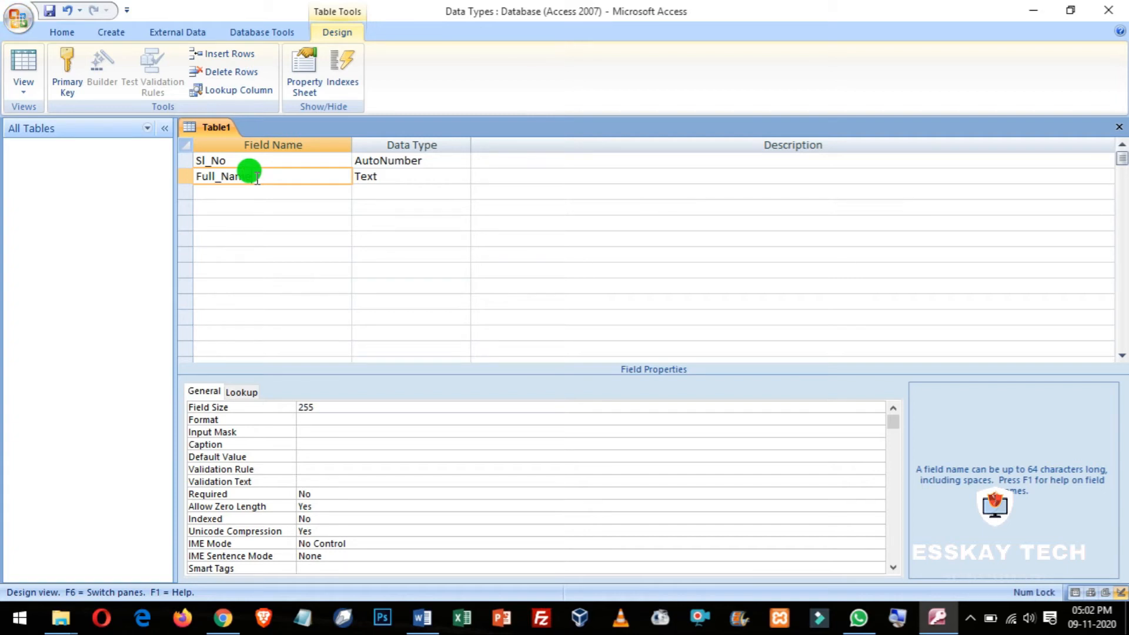
click(400, 172)
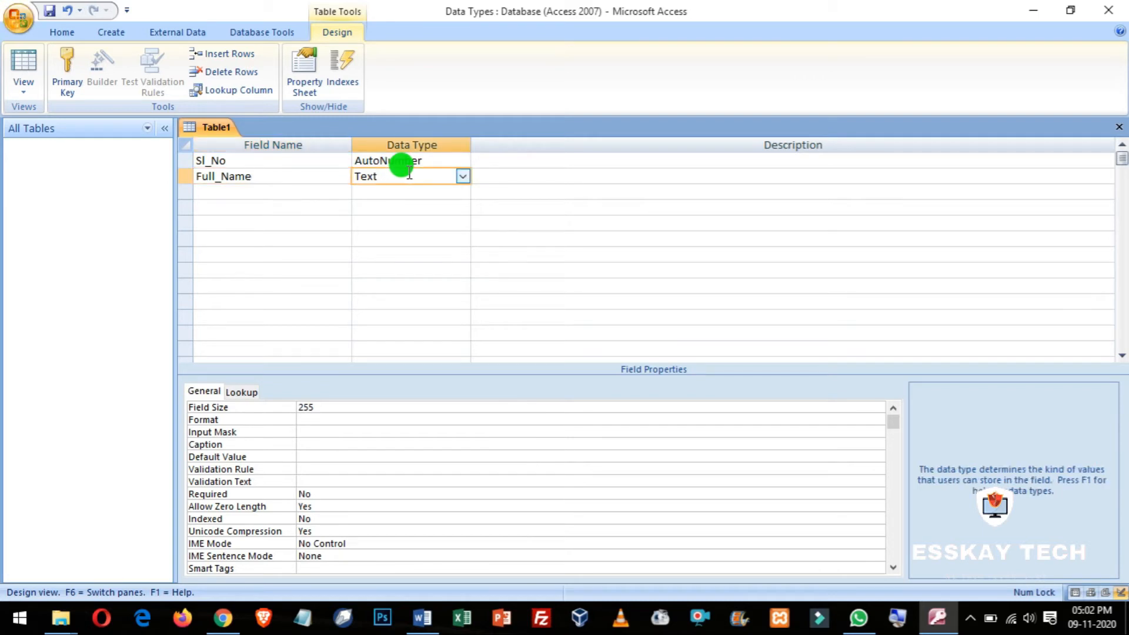
Step: Add a third field named DOB with the Date/Time data type
click(223, 192)
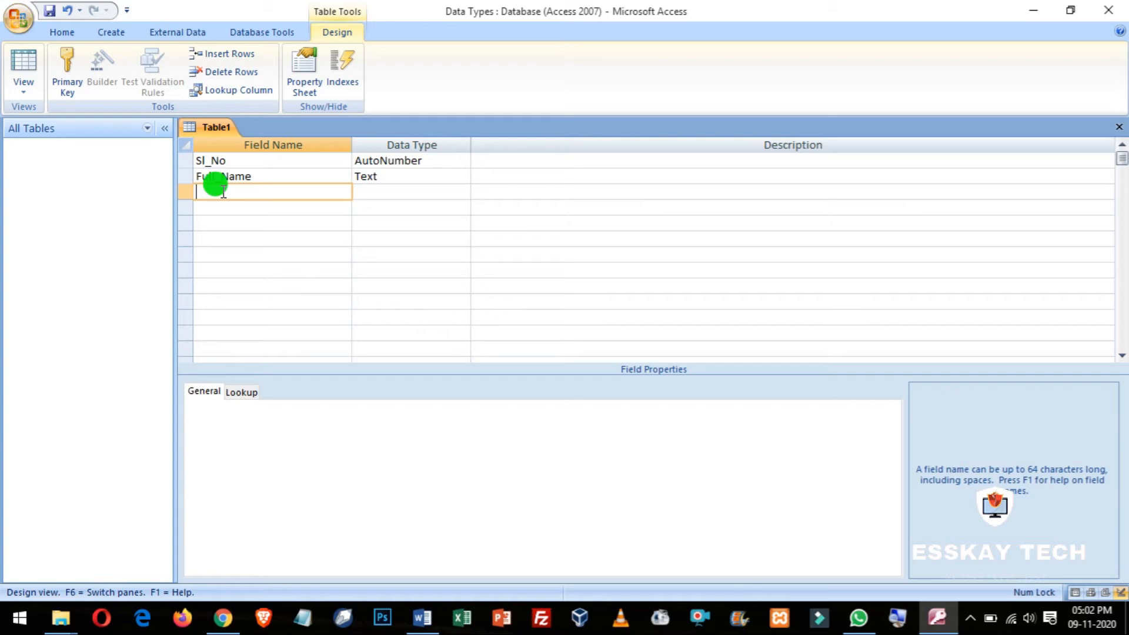
text(D)
text(B)
key(BackSpace)
text(OB)
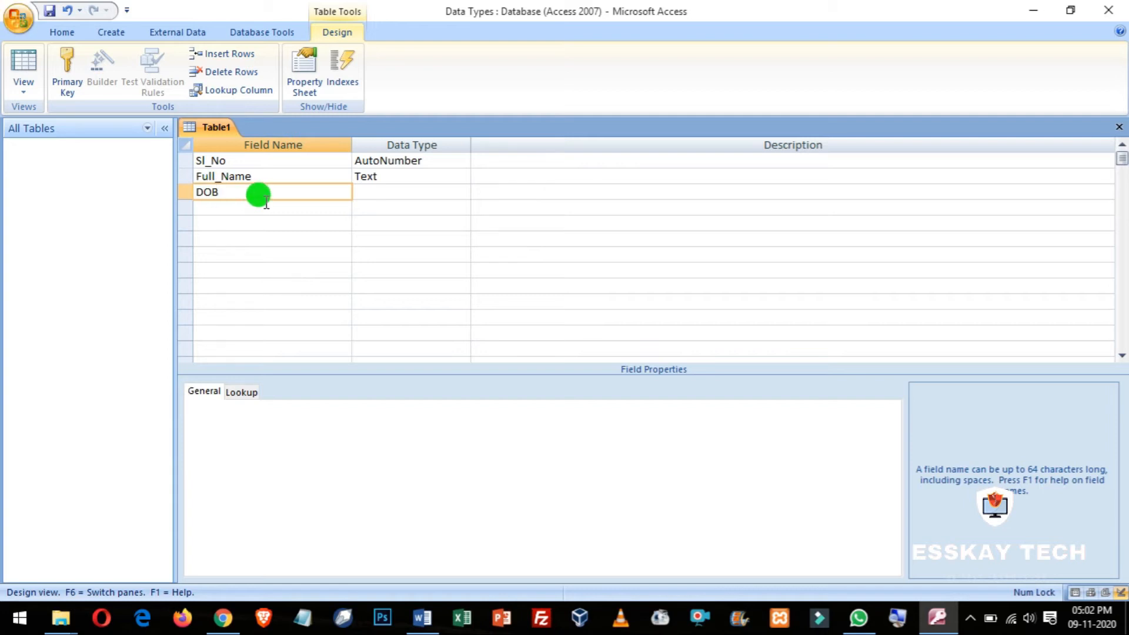
key(Tab)
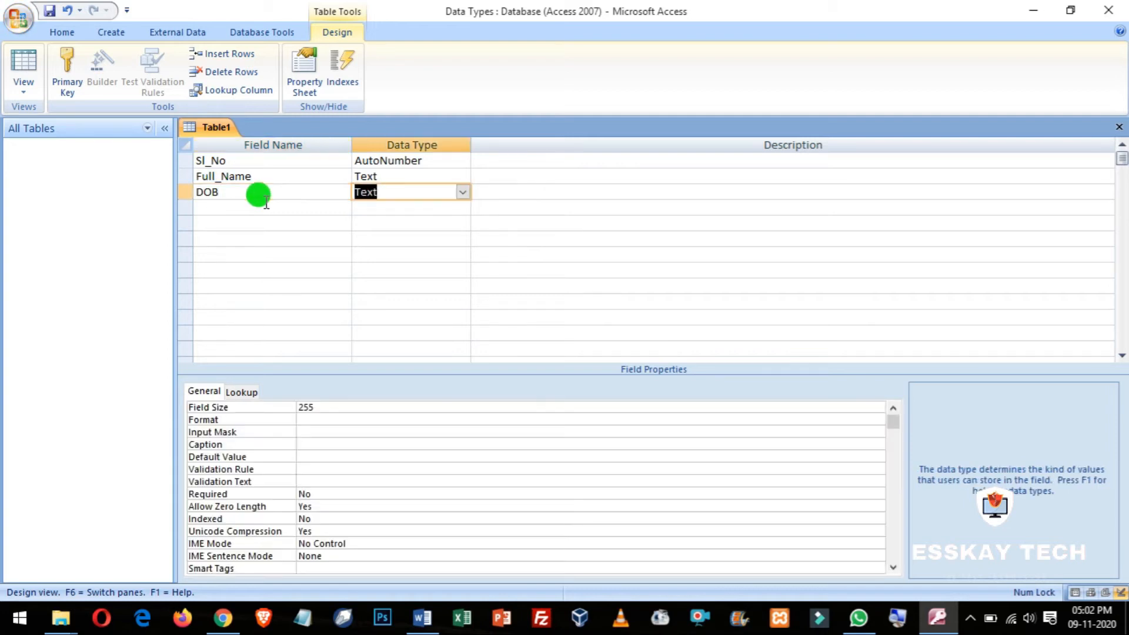
click(219, 192)
click(433, 192)
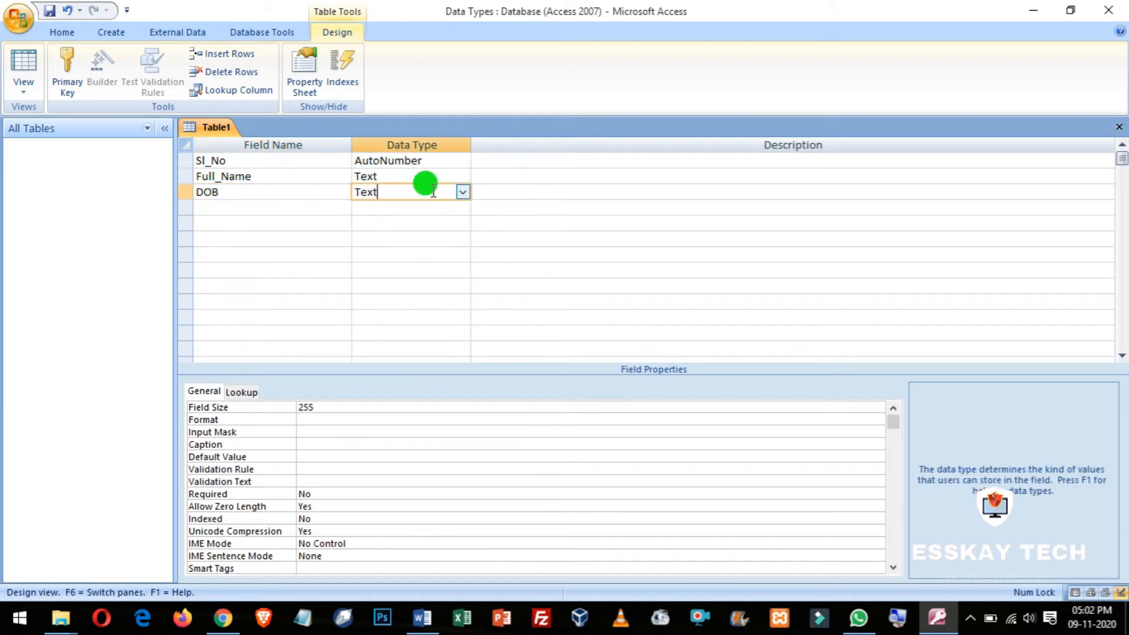
click(463, 192)
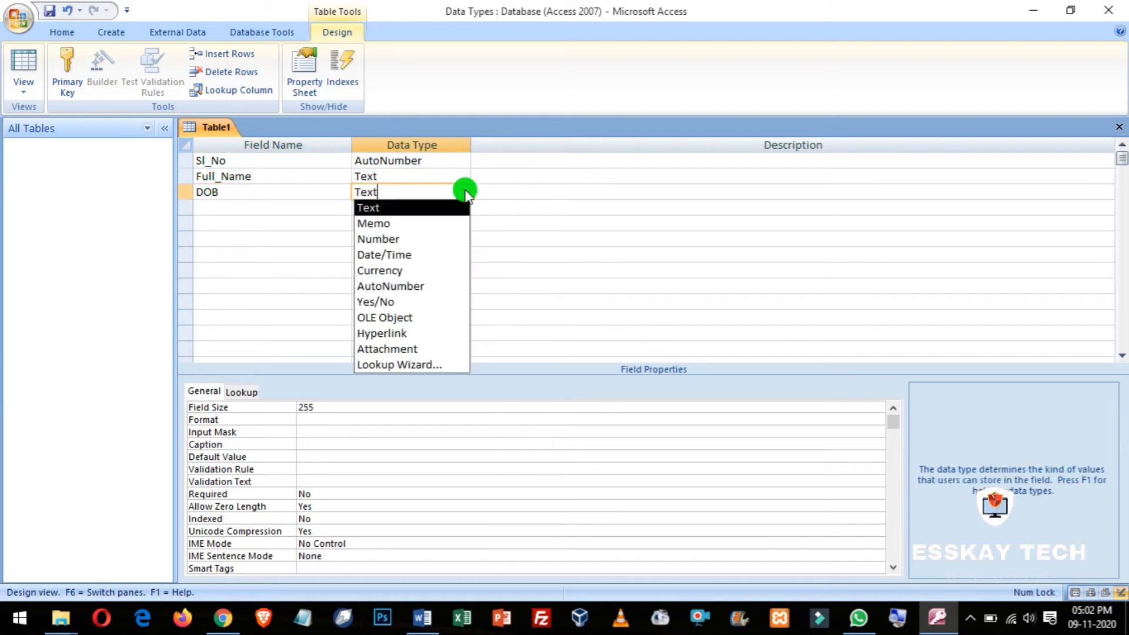
click(390, 255)
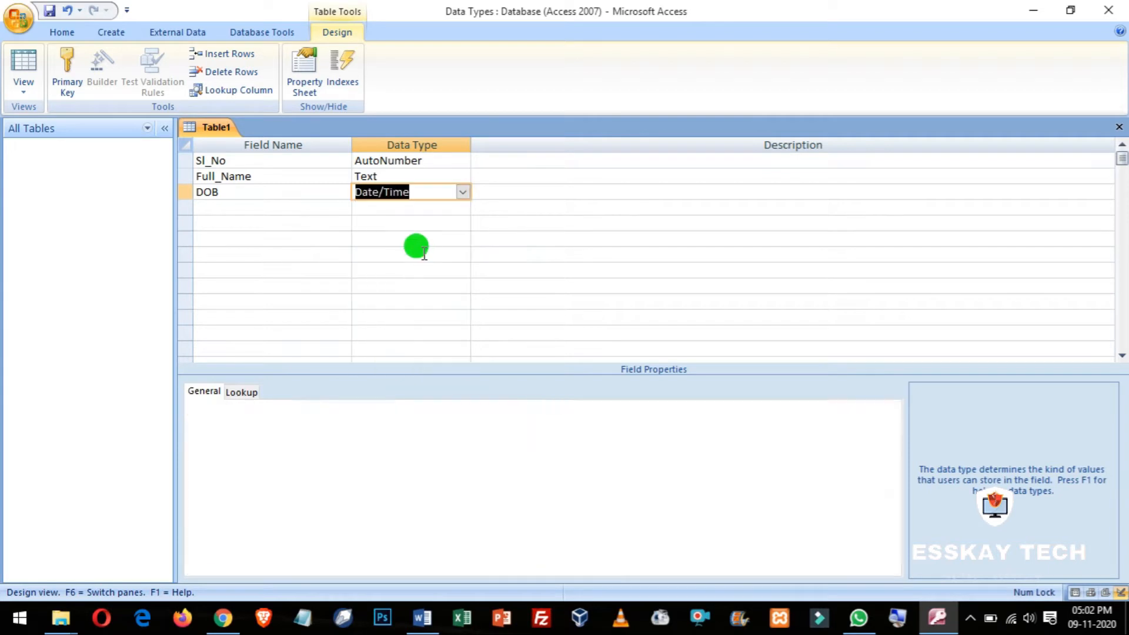
click(221, 205)
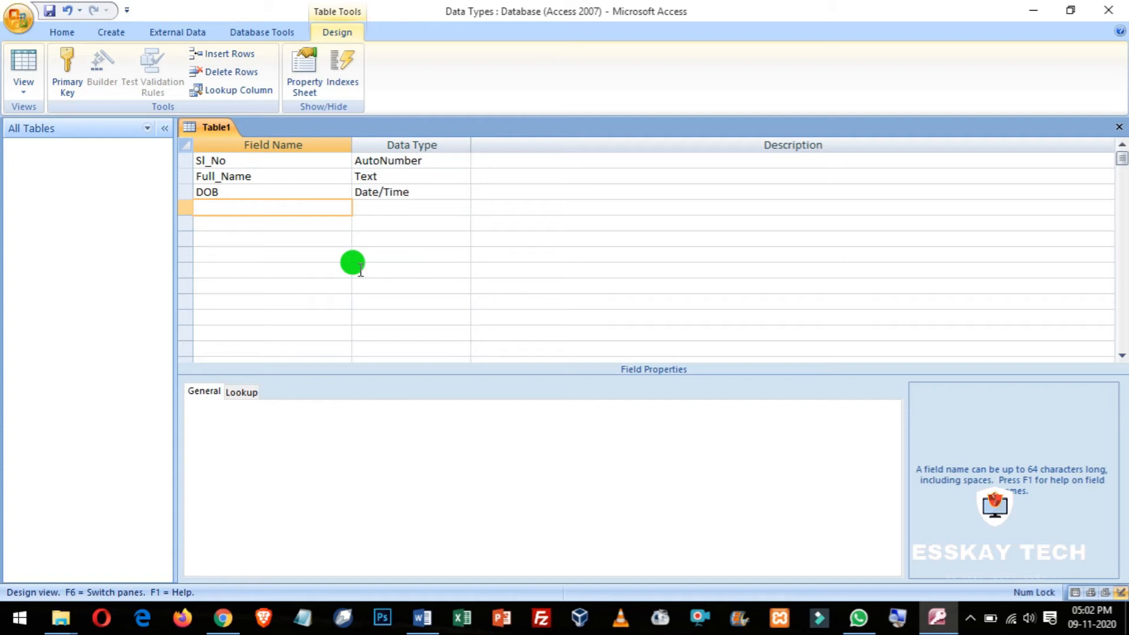
Step: Add a Salary field with the Currency data type
text(Salary)
key(Tab)
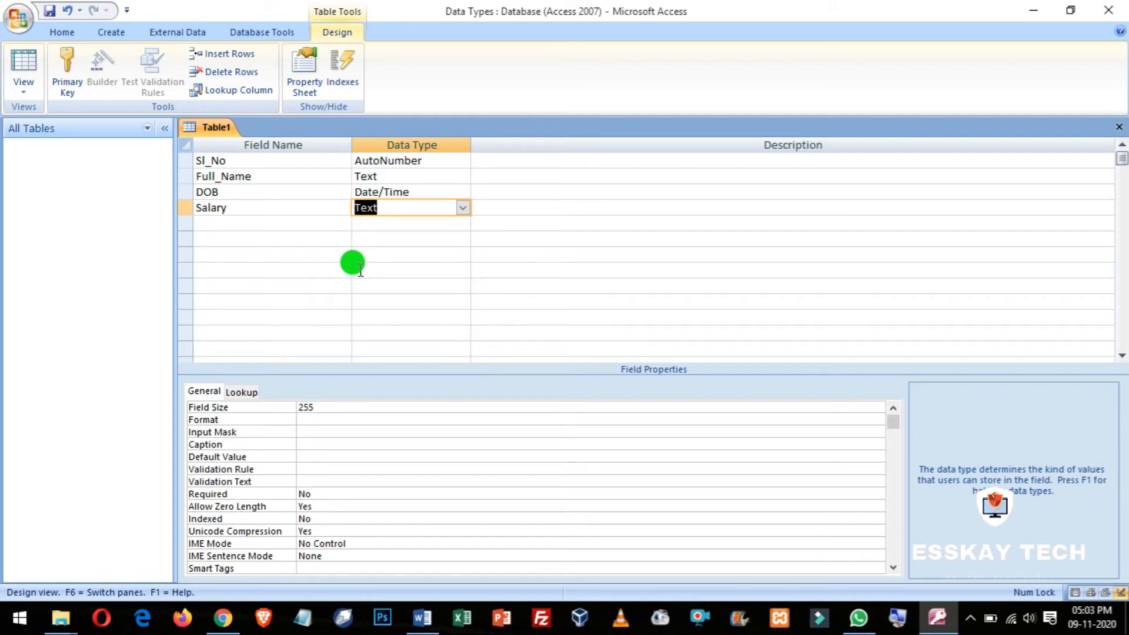
click(253, 209)
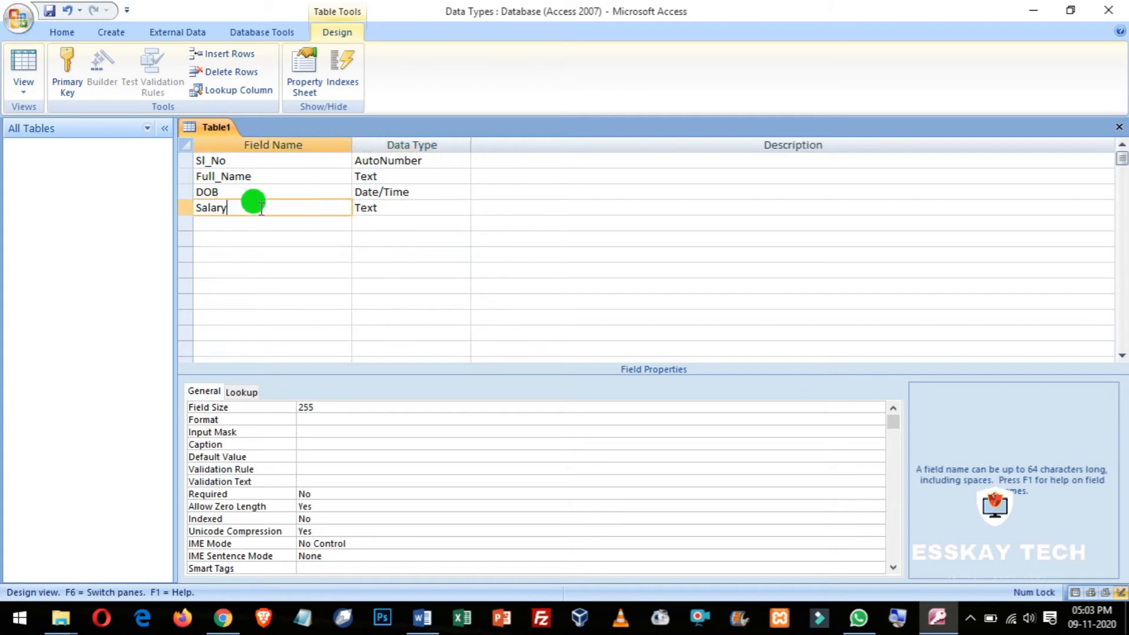
click(429, 205)
click(462, 207)
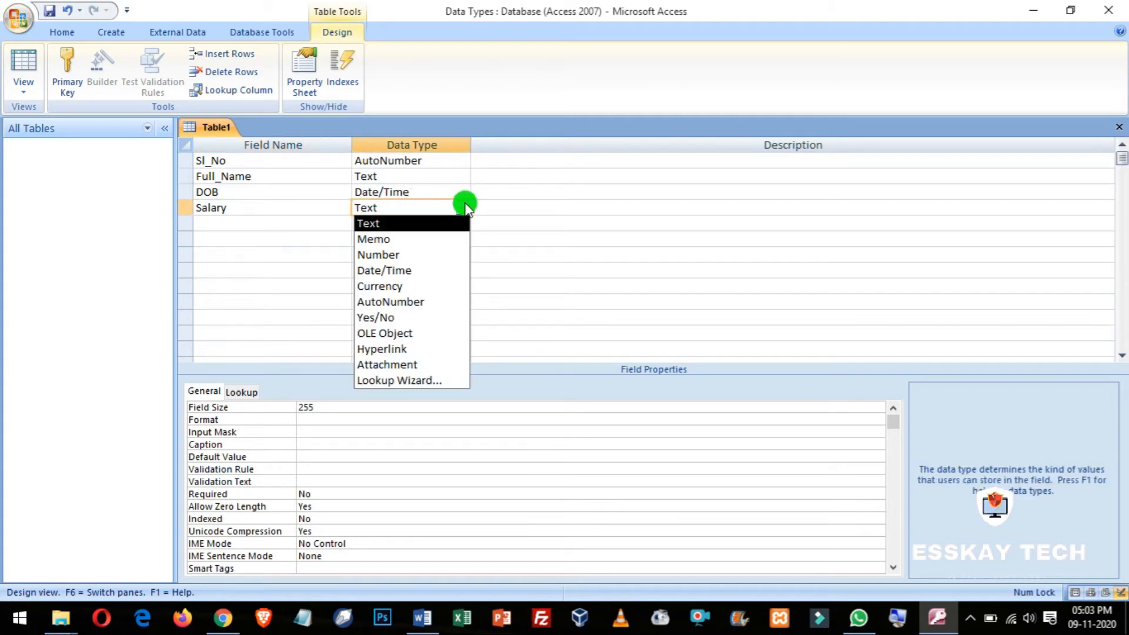
click(393, 285)
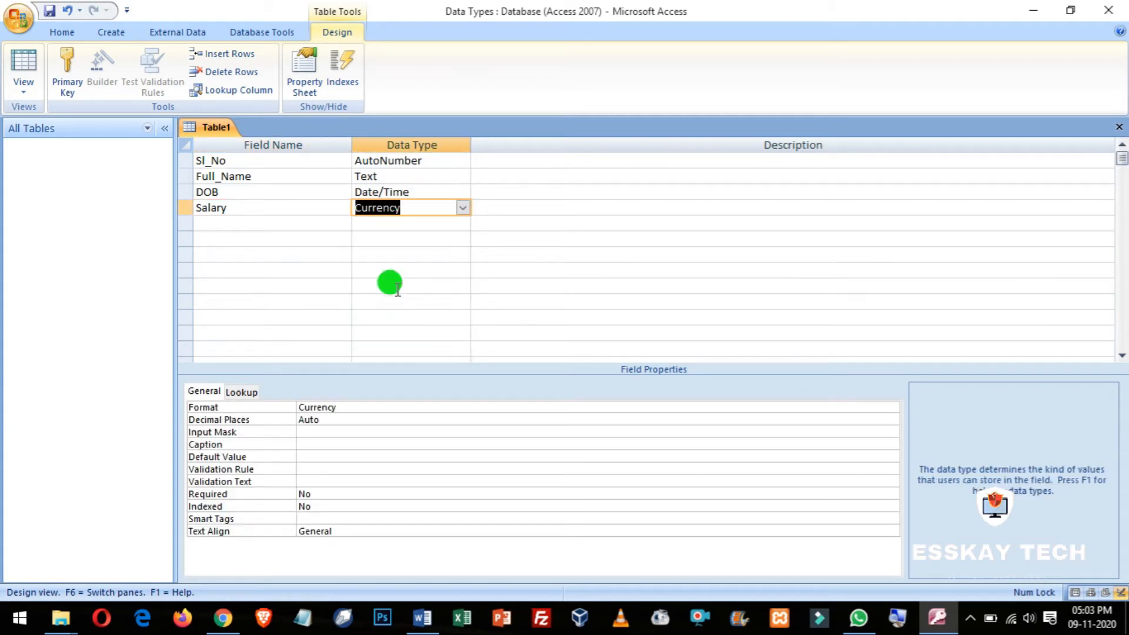
Step: Add an Age field below Salary with the Number data type
click(197, 222)
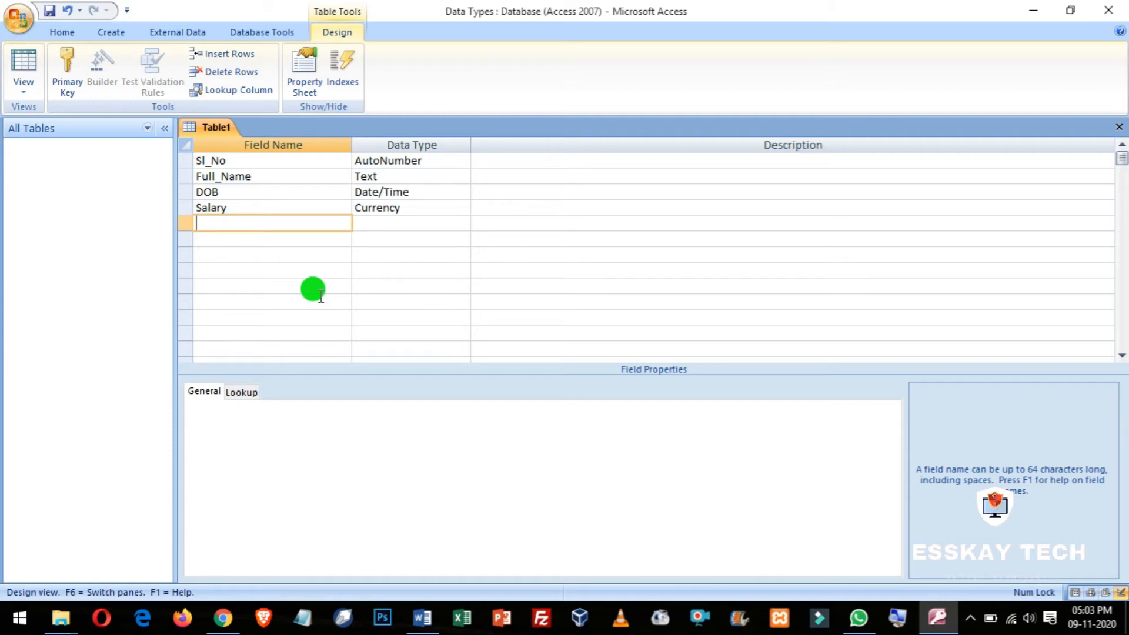
text(Age)
key(Tab)
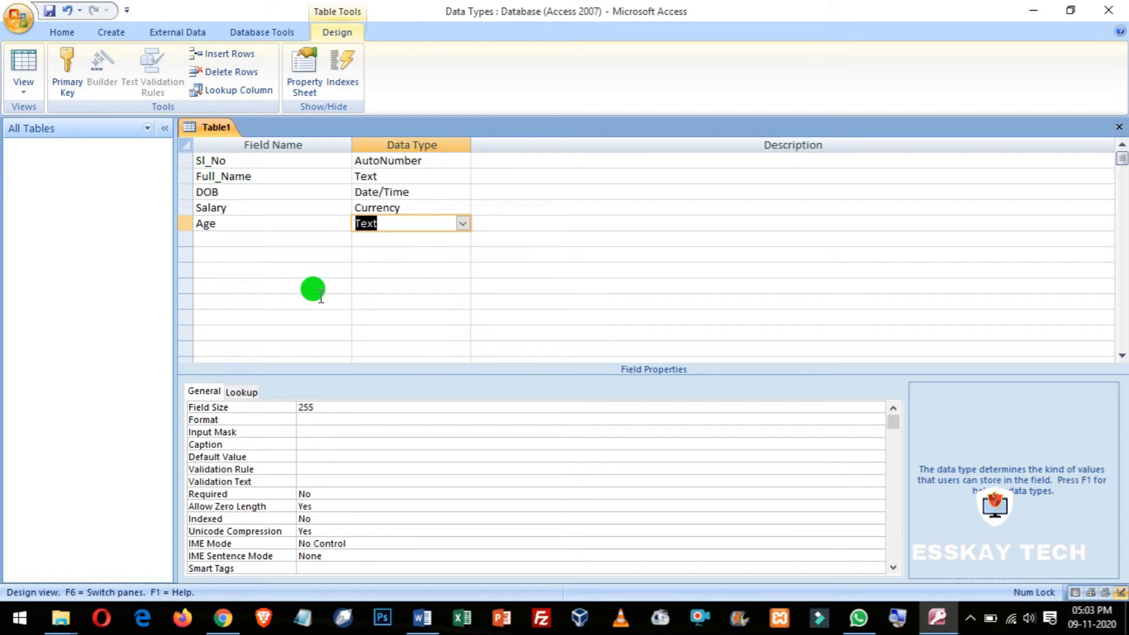
click(462, 222)
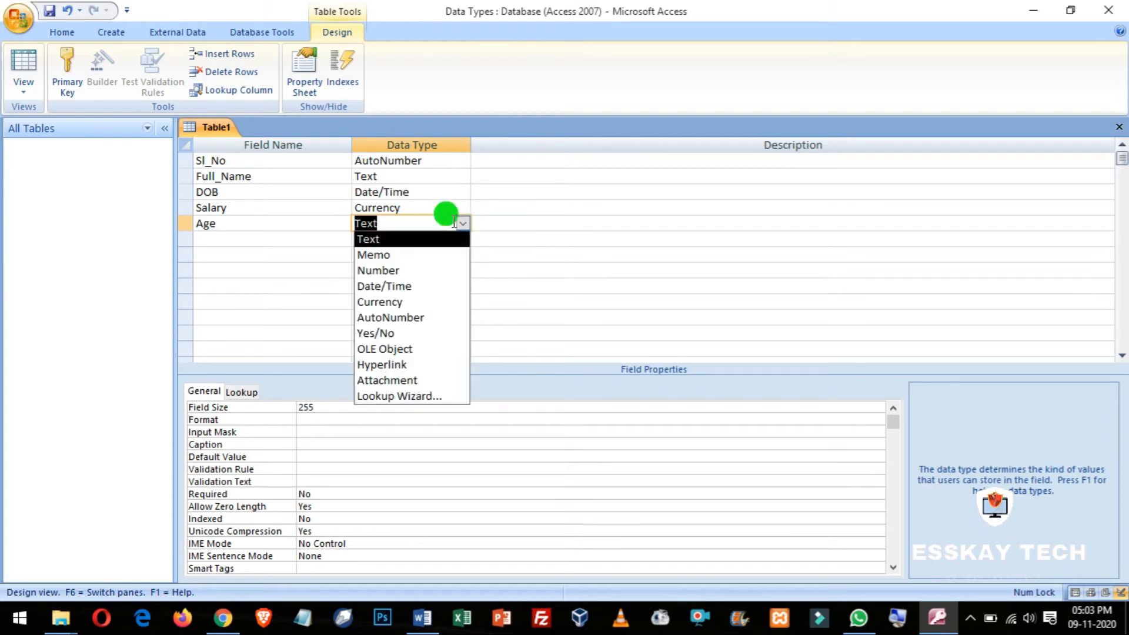
click(378, 271)
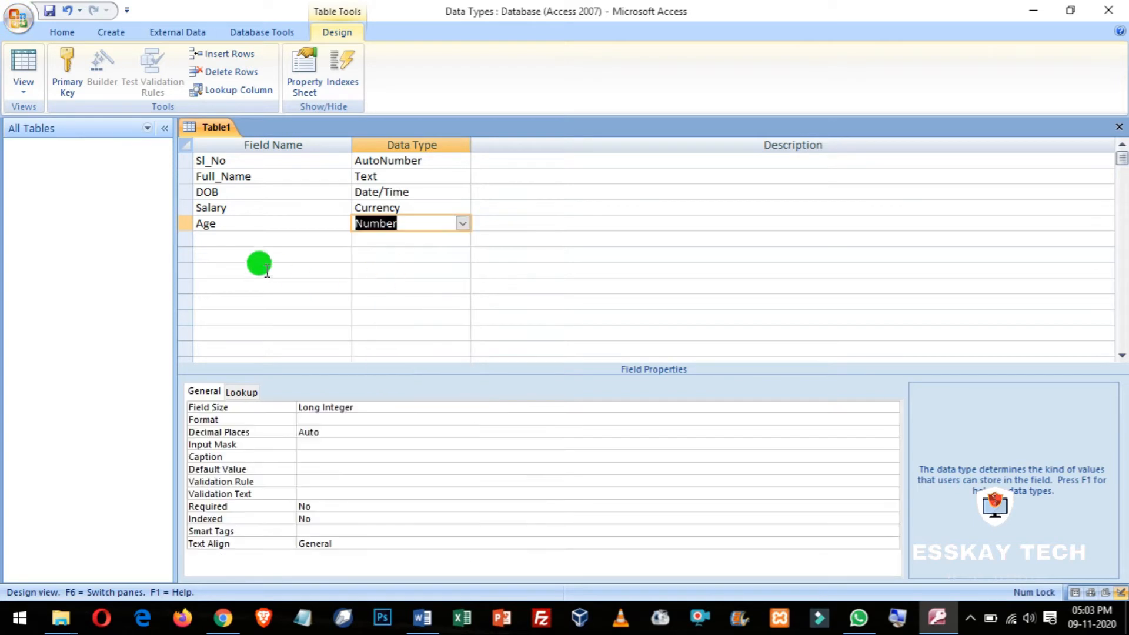
click(262, 255)
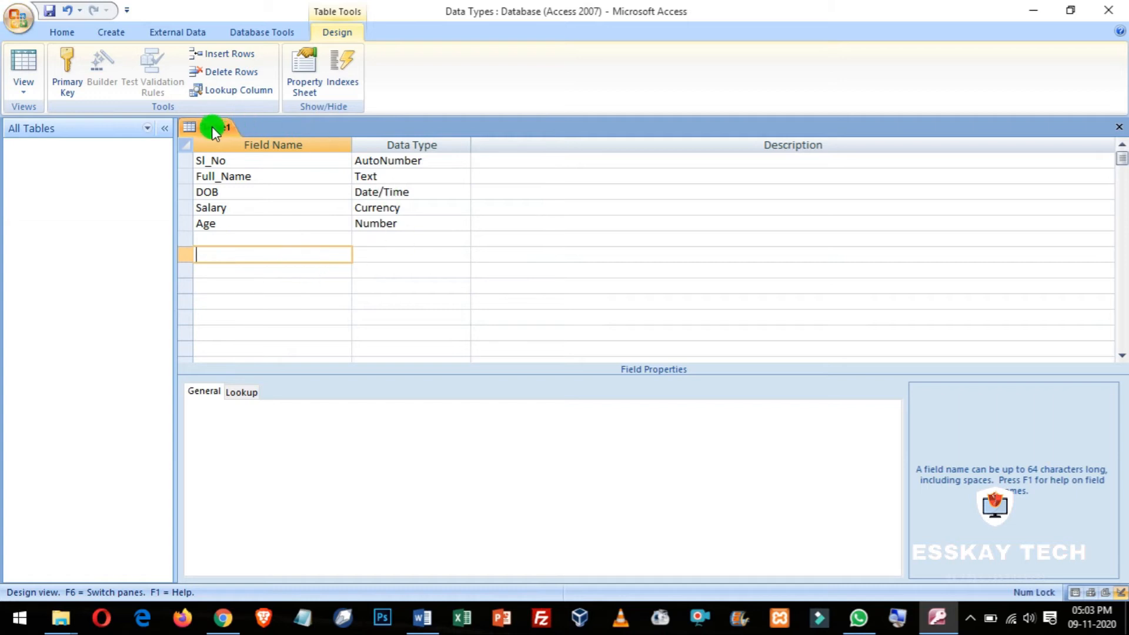
Step: Make the Sl_No field the table's primary key
click(260, 161)
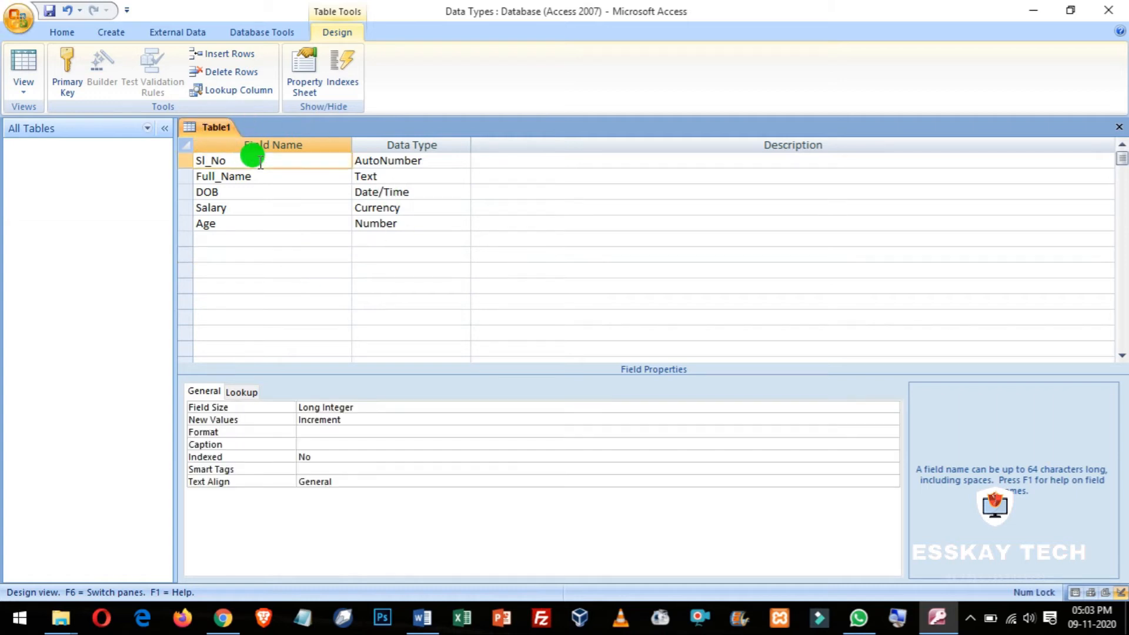
click(88, 86)
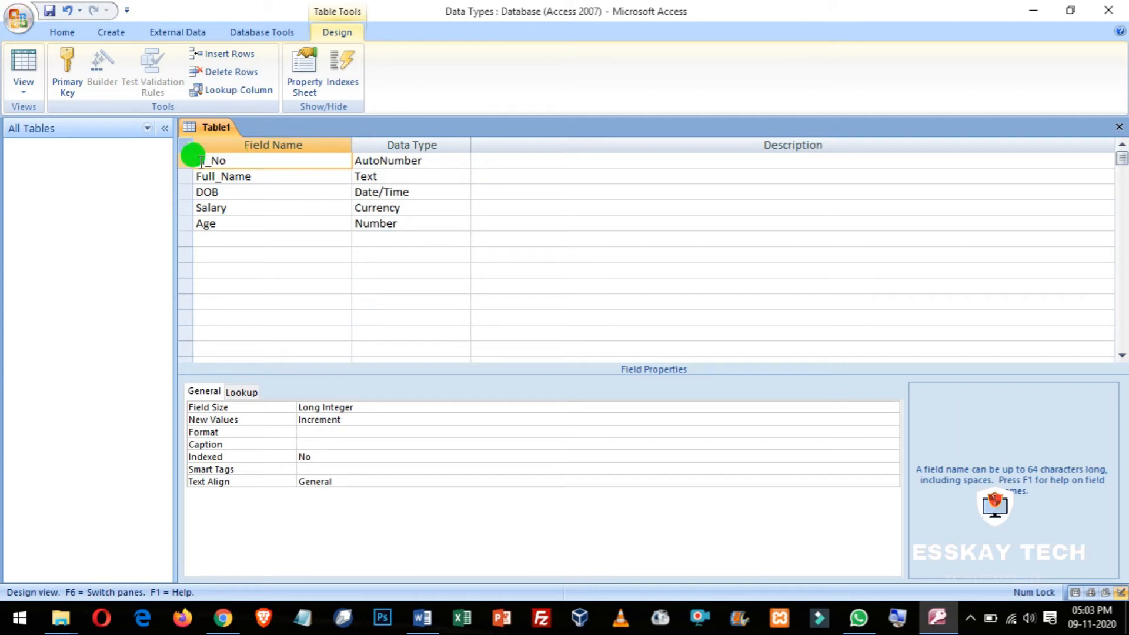
drag(194, 160, 244, 160)
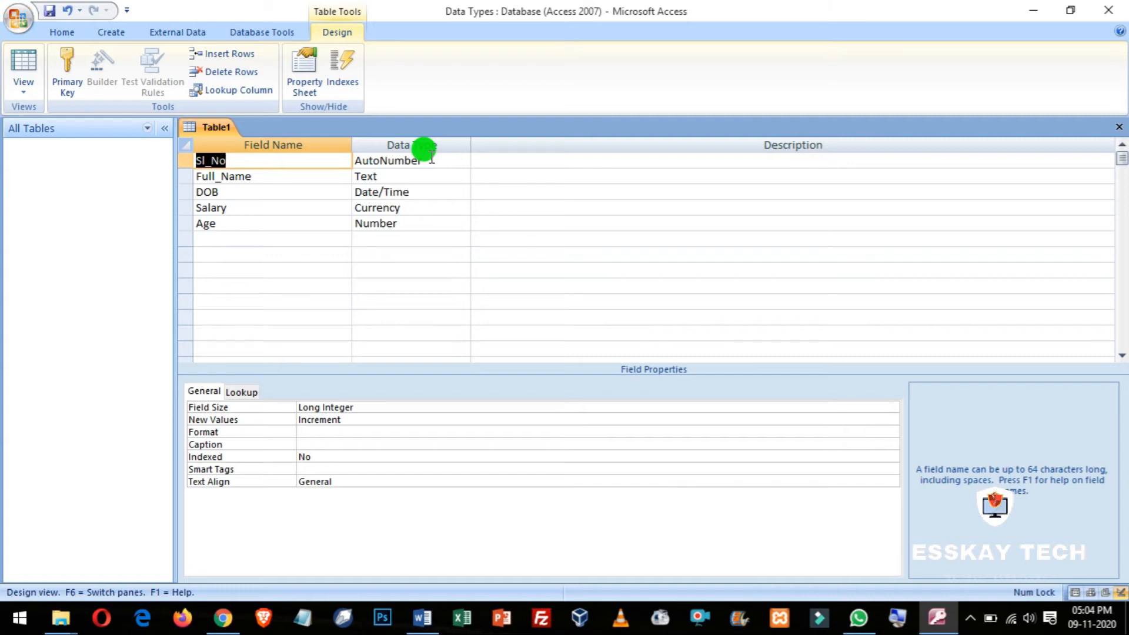
click(288, 162)
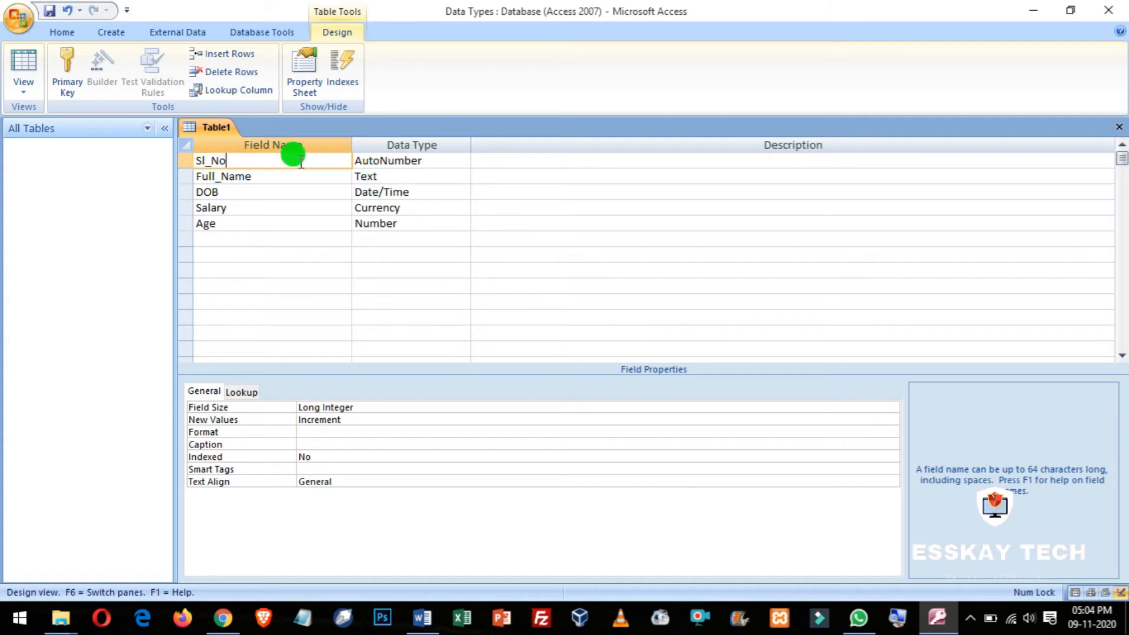
click(62, 73)
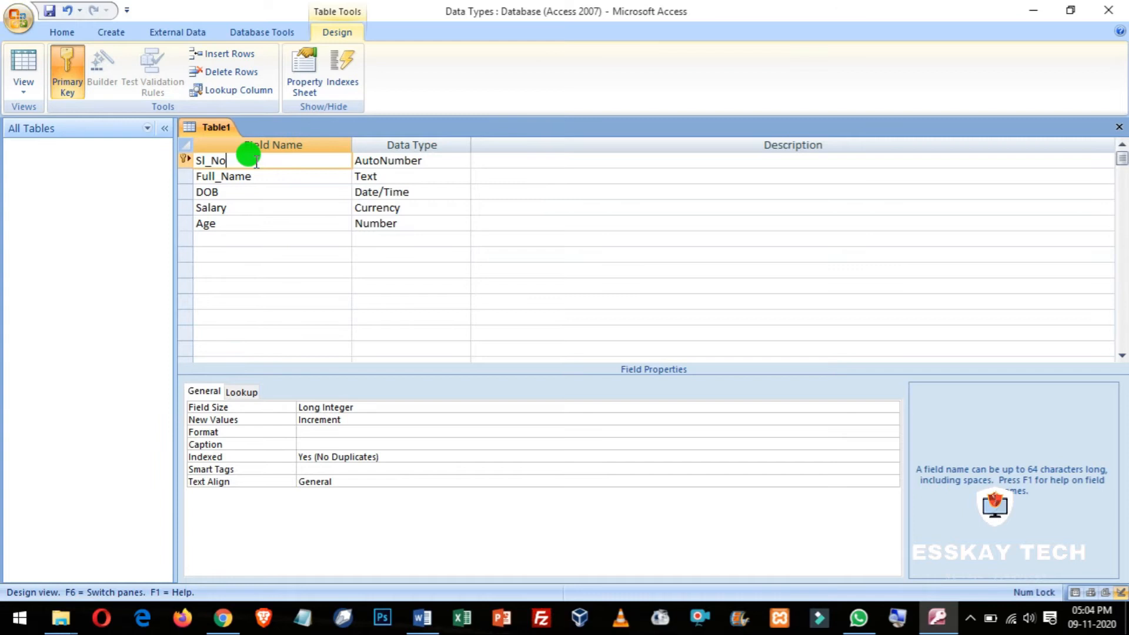
Step: Save the new table under the name 'Datatypes'
click(49, 8)
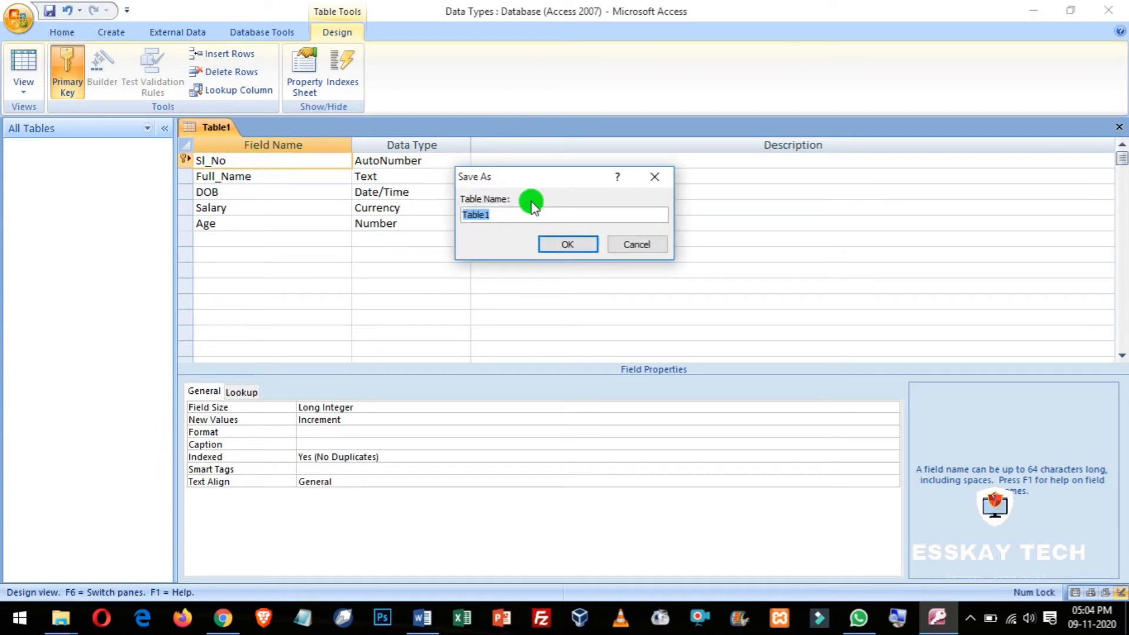
text(Datatypes)
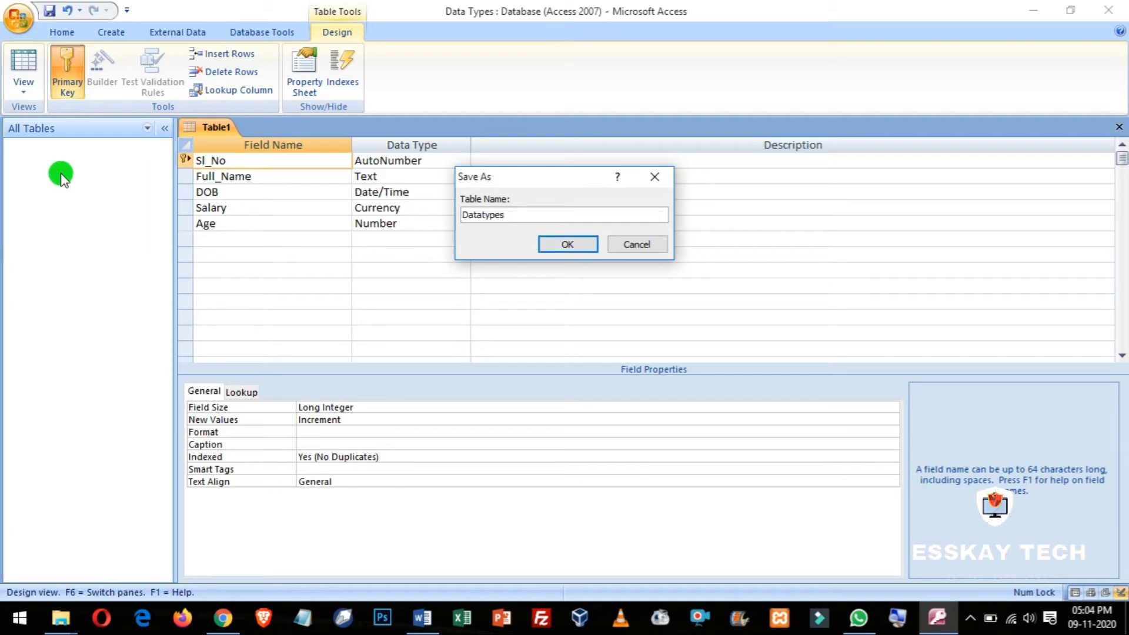
click(585, 244)
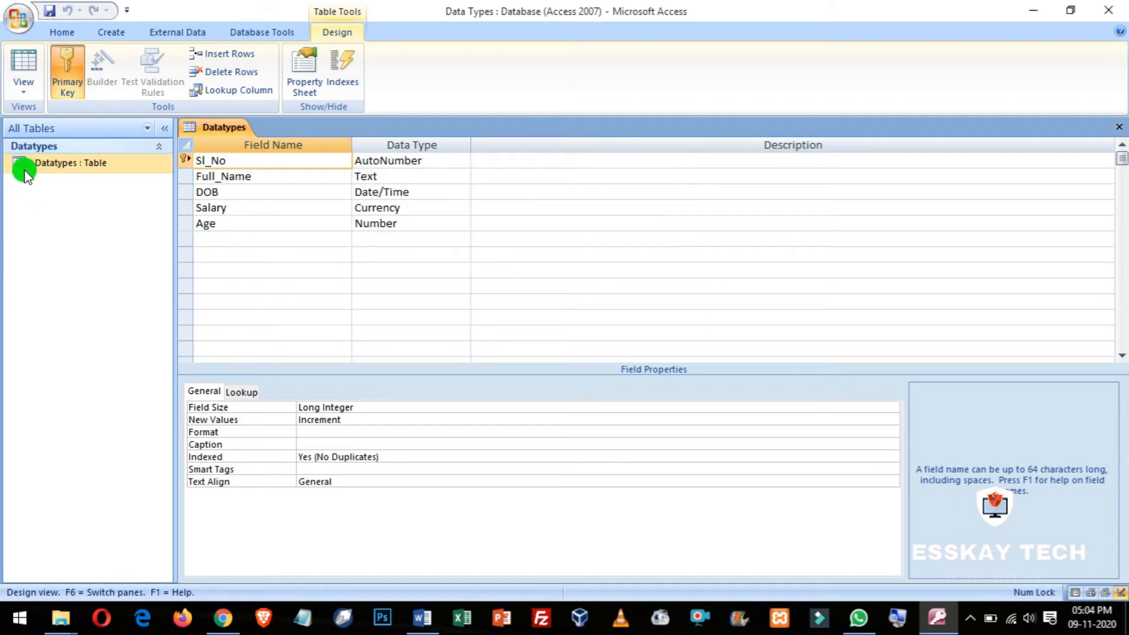
Step: Switch the Datatypes table to Datasheet View
click(90, 168)
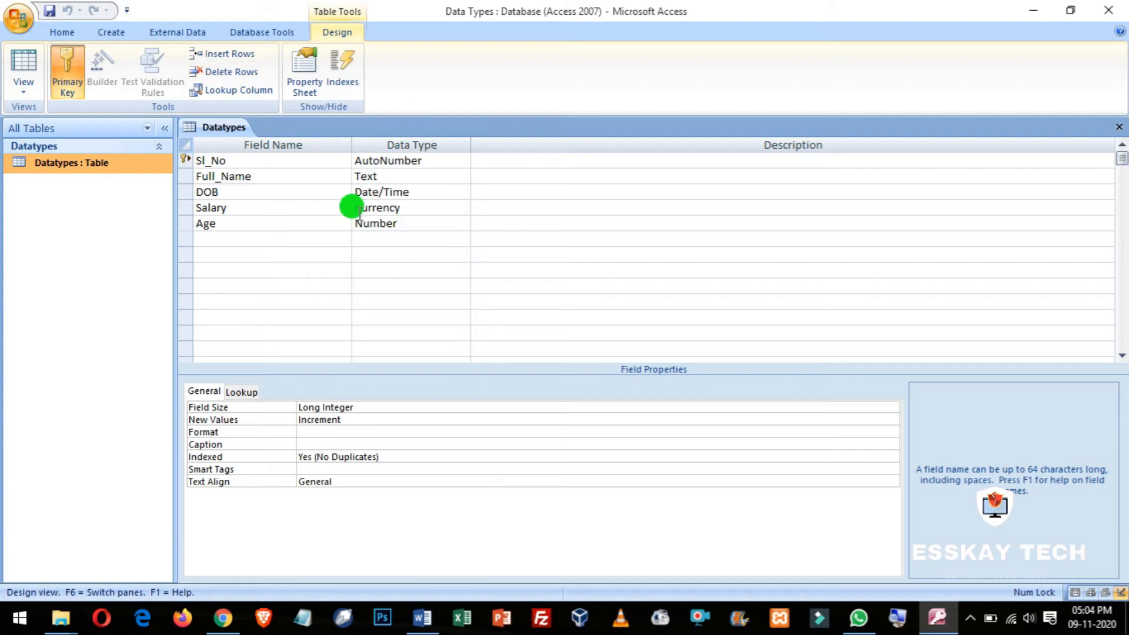
click(24, 88)
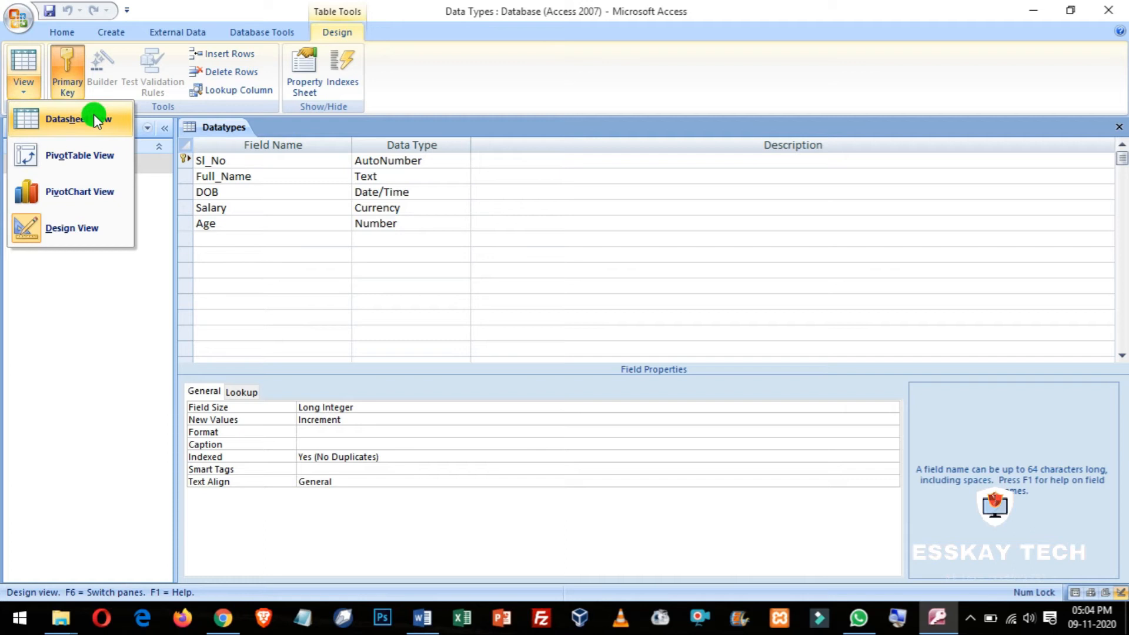
click(391, 263)
click(26, 87)
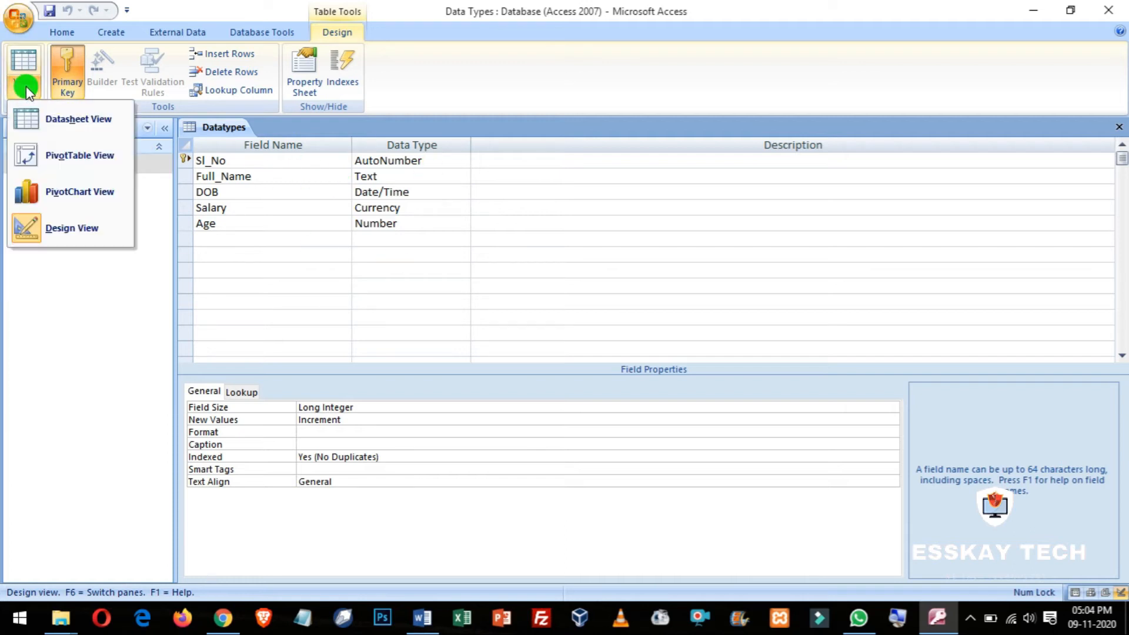
click(65, 118)
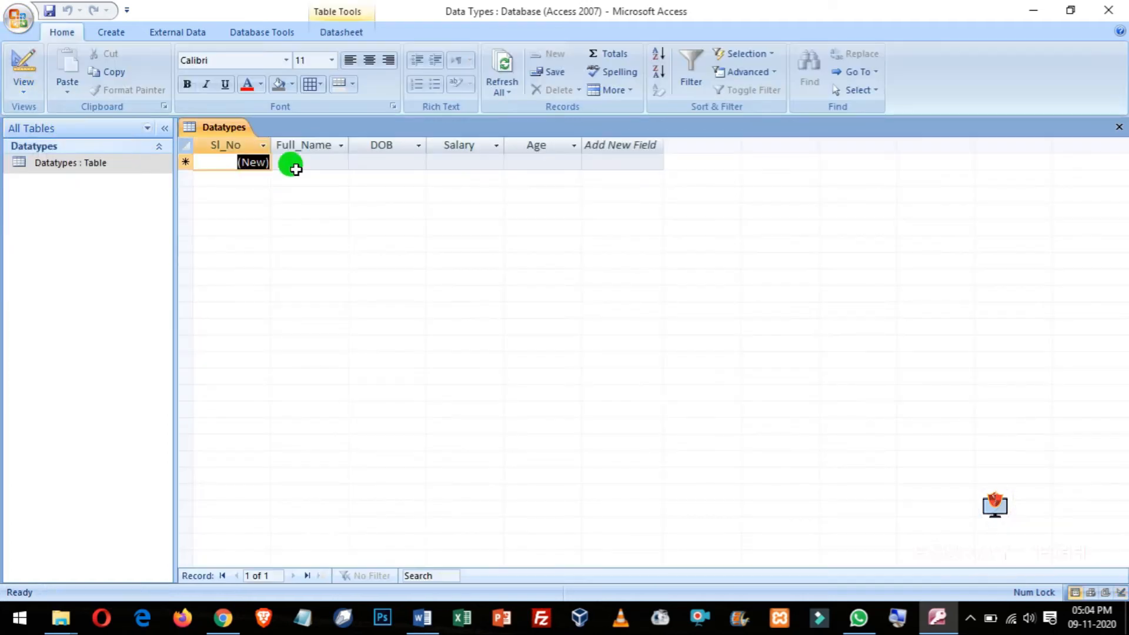
Step: Enter a new record's full name, date of birth 25-05-1980 and salary 15,000
click(294, 162)
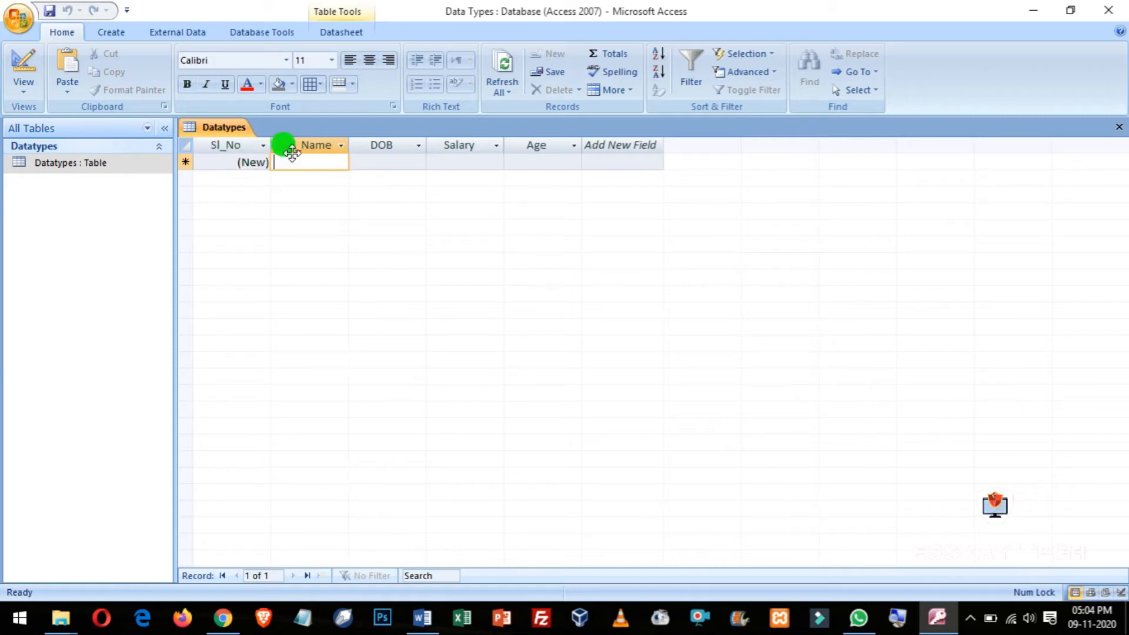
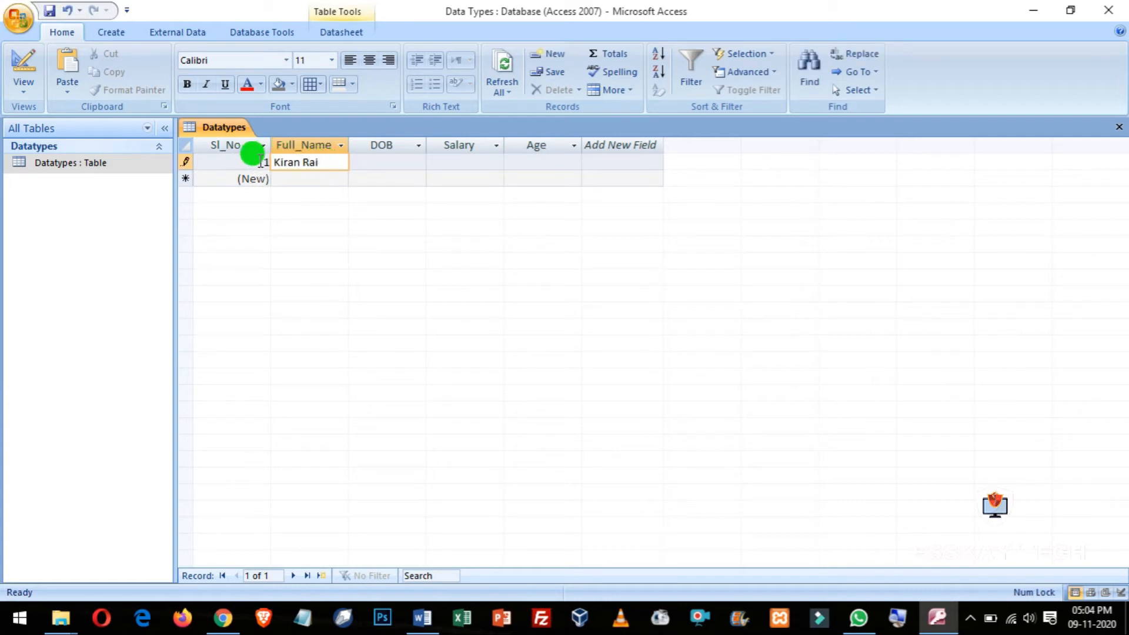
key(Tab)
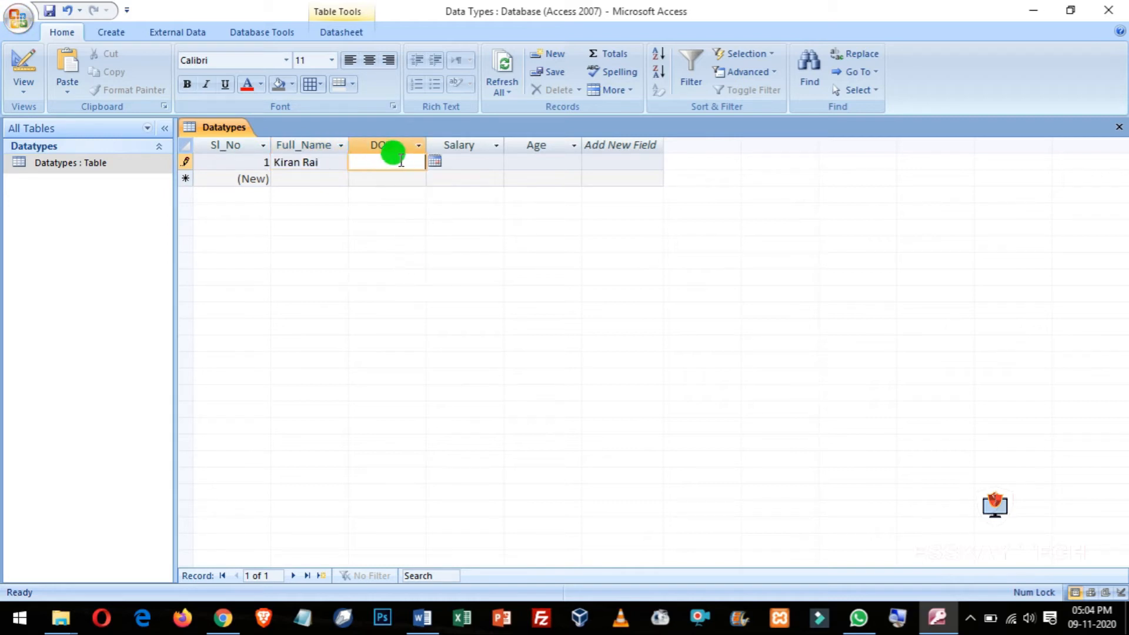
text(25/05/)
text(18)
text(80)
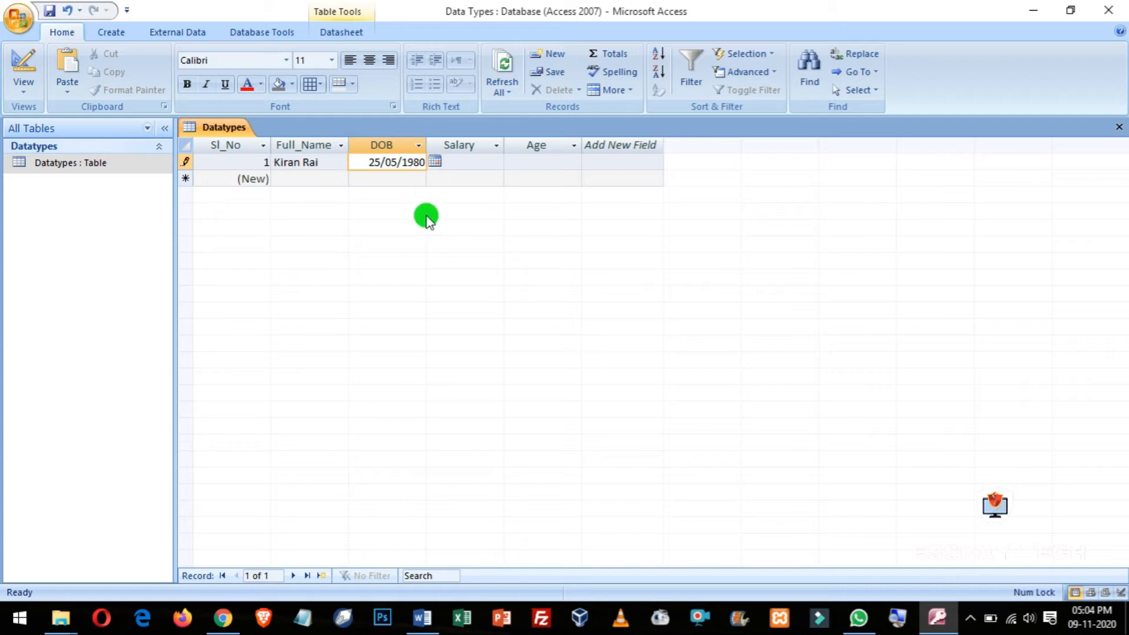
key(Tab)
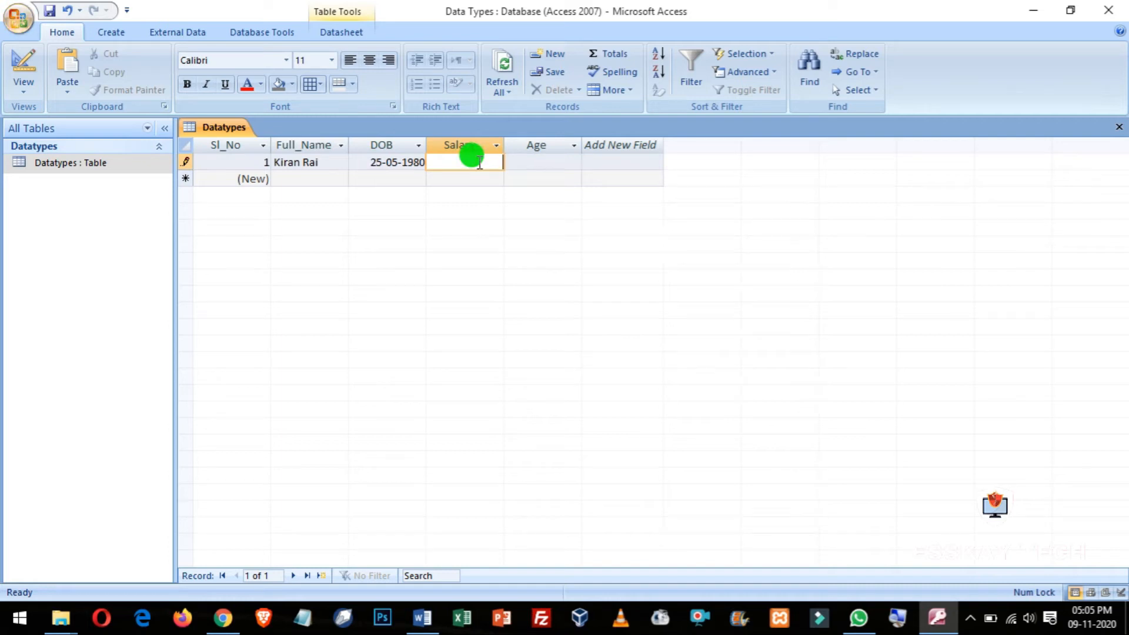
text(25000)
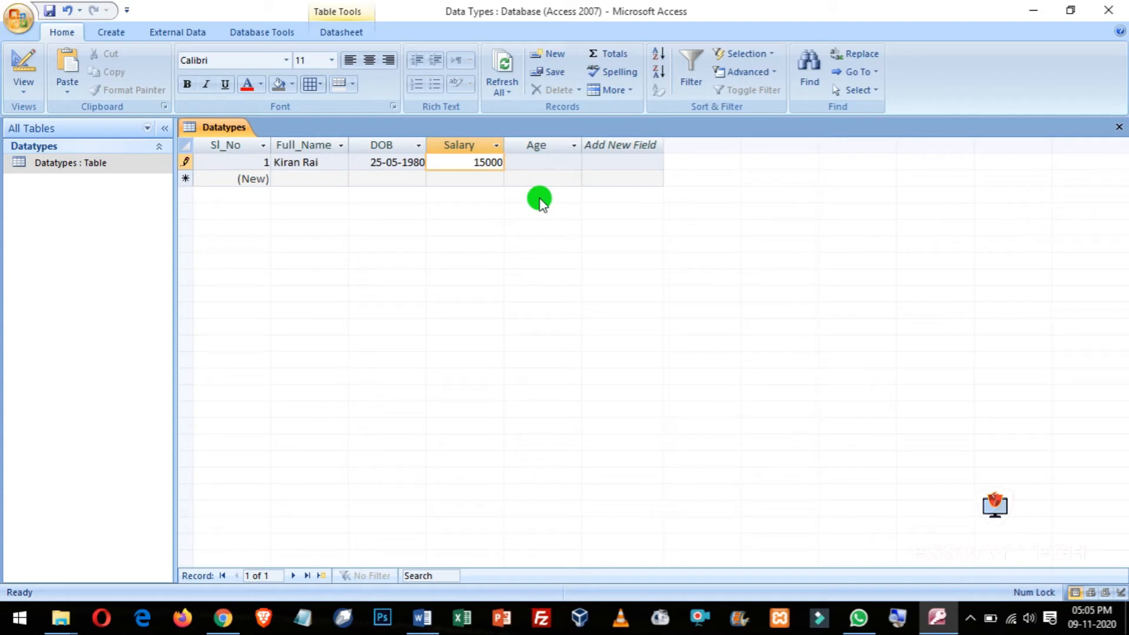
key(Tab)
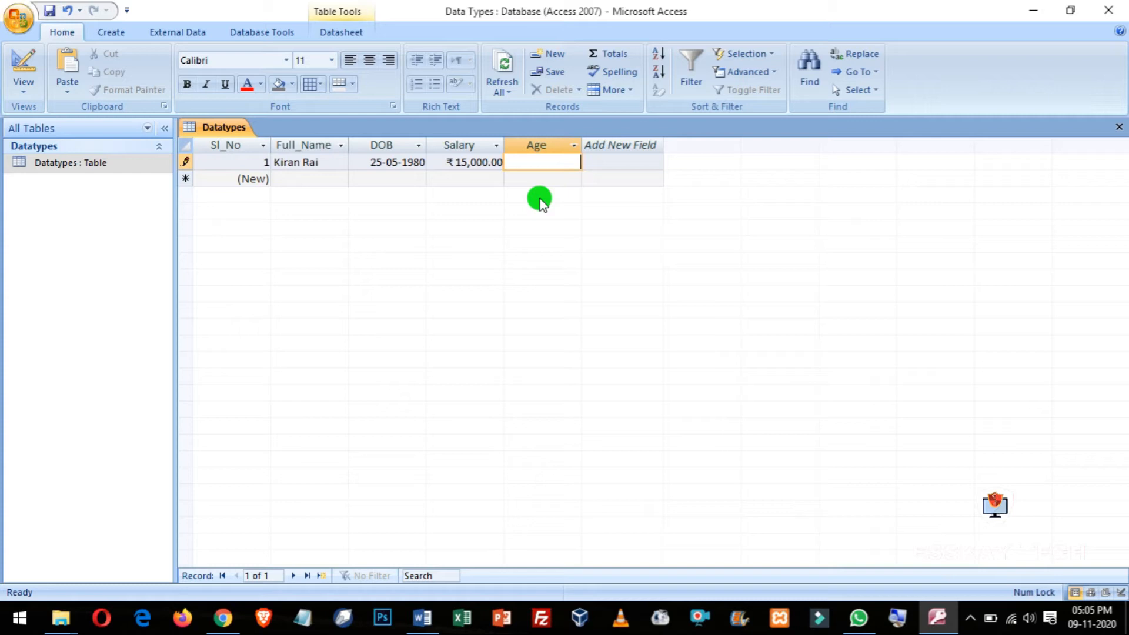
Step: Enter age 35, then overwrite the Age value with the words 'Thirty five'
text(5)
key(Return)
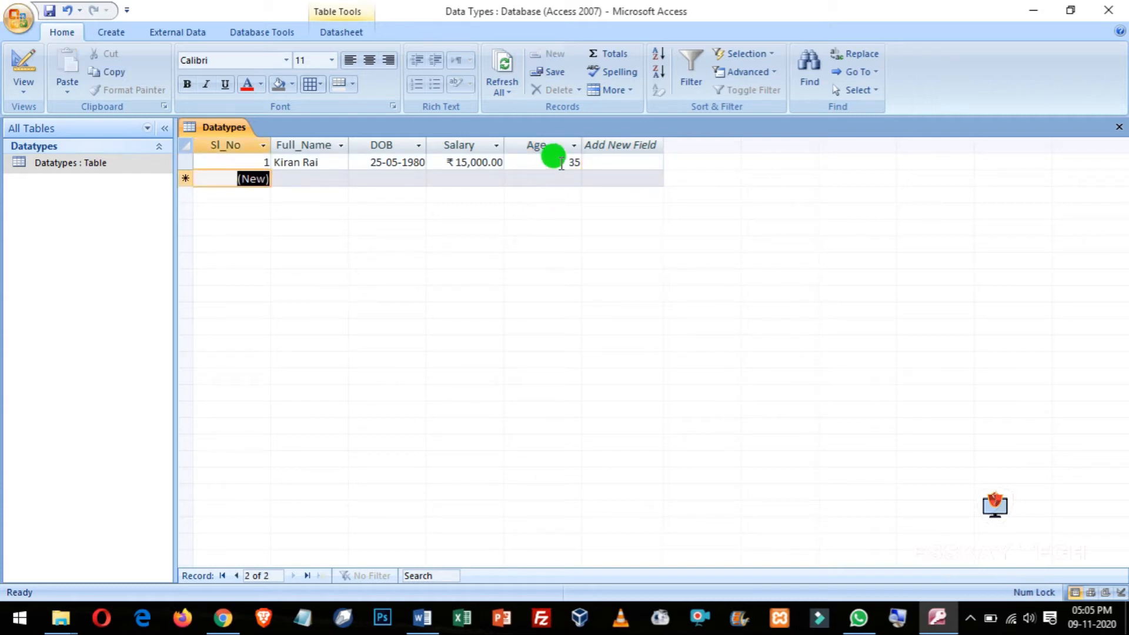
double_click(555, 162)
text(Thirty five)
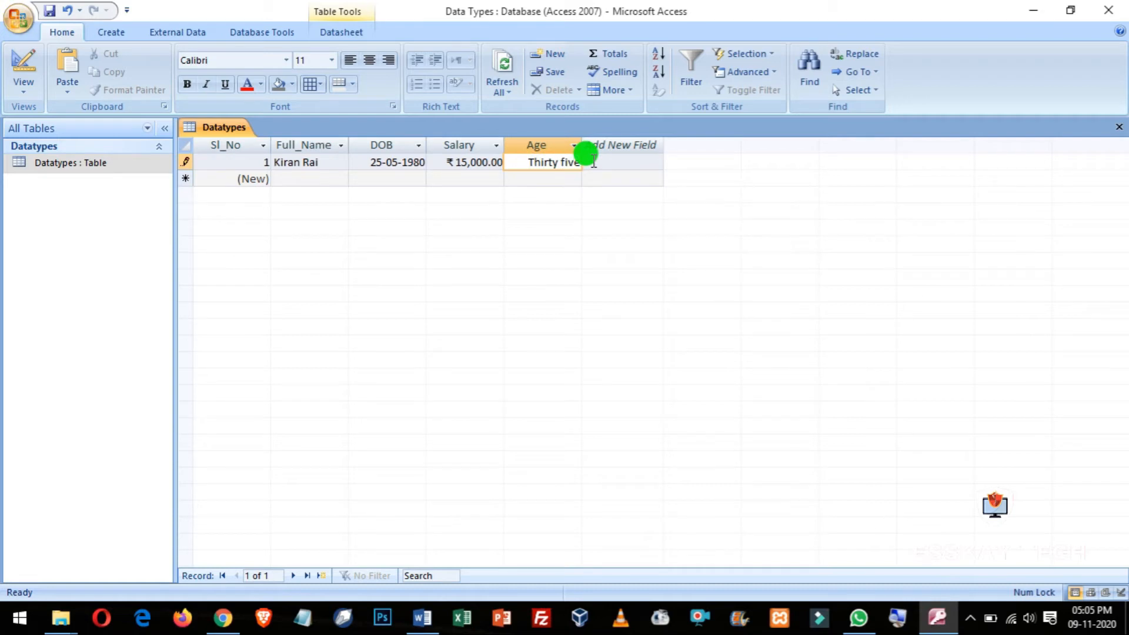
Step: Dismiss the data-type error, replace 'Thirty five' with 35, and save record 1
click(594, 163)
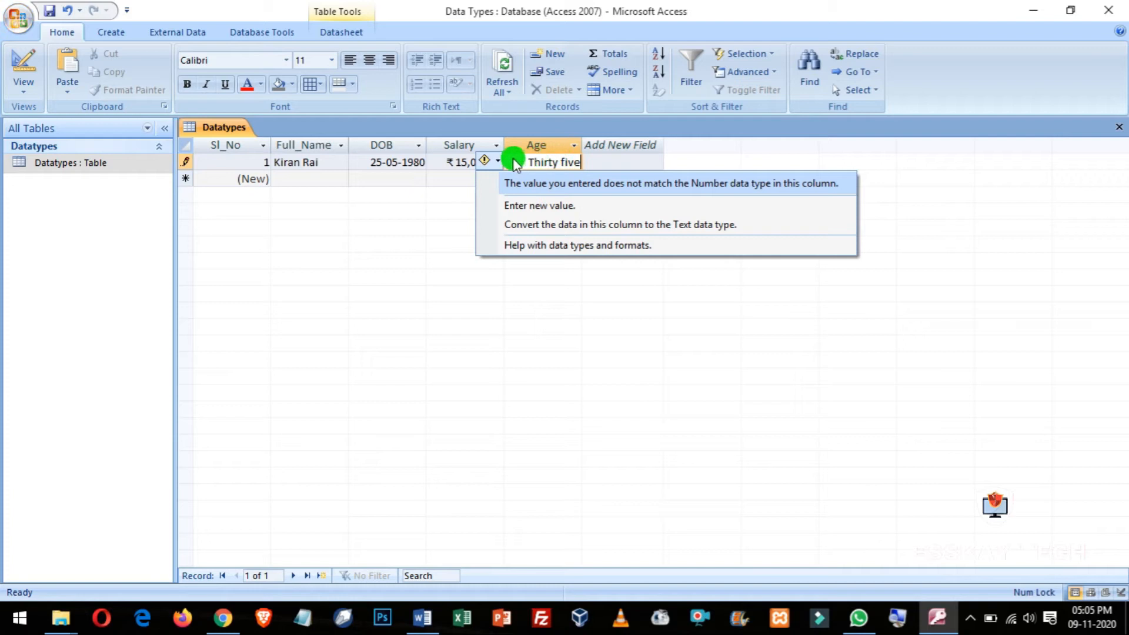
key(Up)
key(Down)
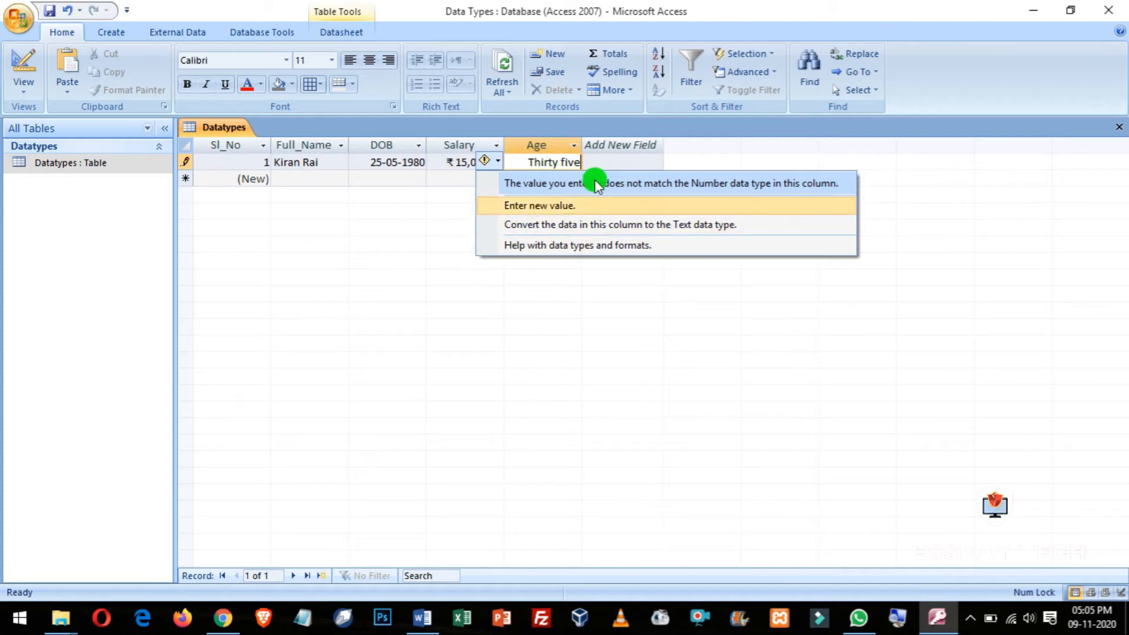
key(Return)
key(BackSpace)
key(BackSpace)
key(BackSpace)
key(BackSpace)
key(BackSpace)
key(BackSpace)
key(BackSpace)
key(BackSpace)
key(BackSpace)
key(BackSpace)
key(BackSpace)
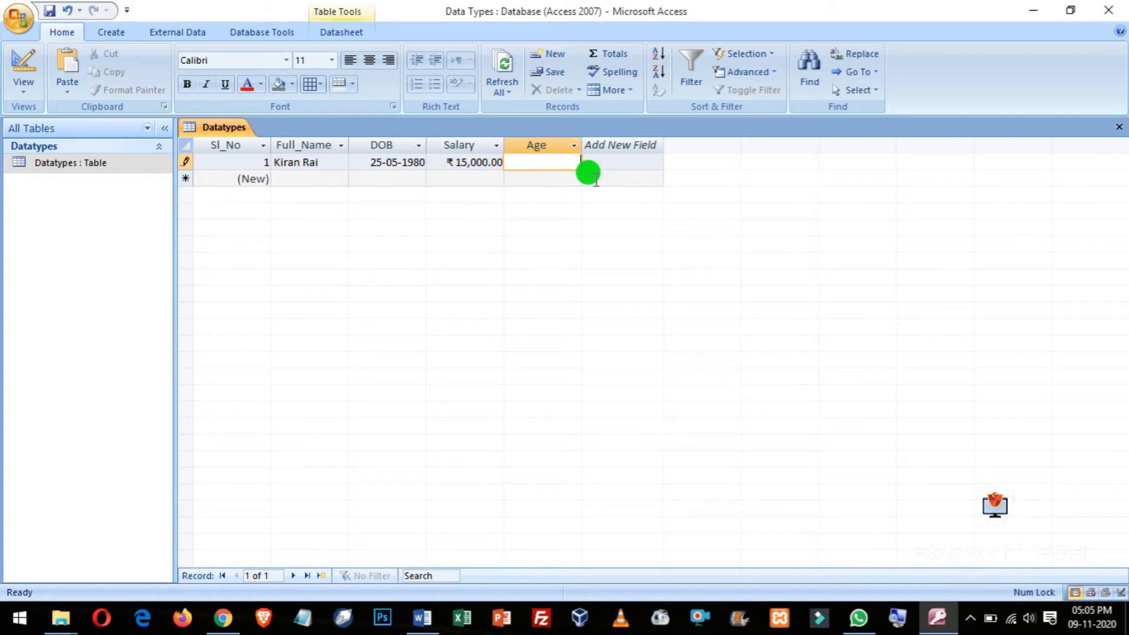
text(35)
key(Tab)
key(Tab)
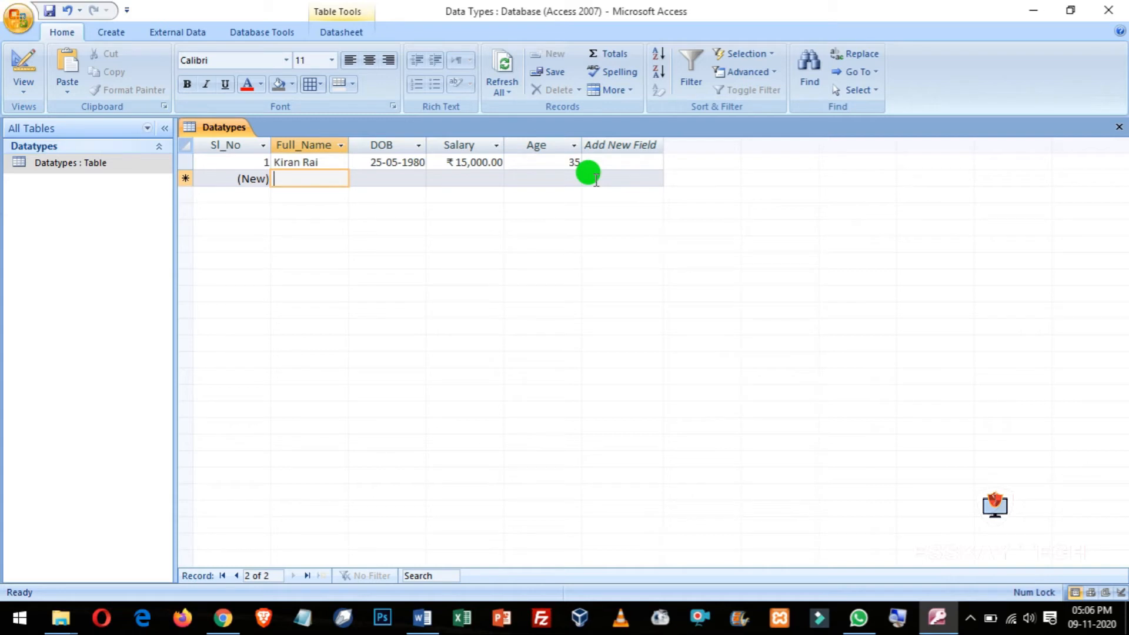
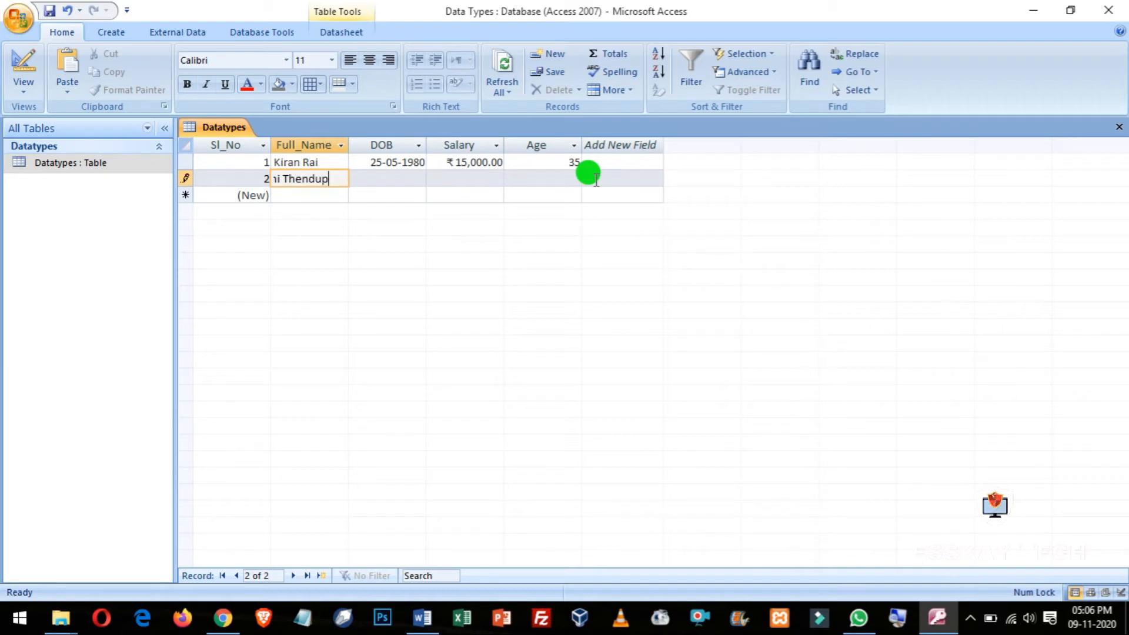
Step: Enter record 2: the person's full name, DOB 01 jan 1981, salary 25000 and age 42
key(Tab)
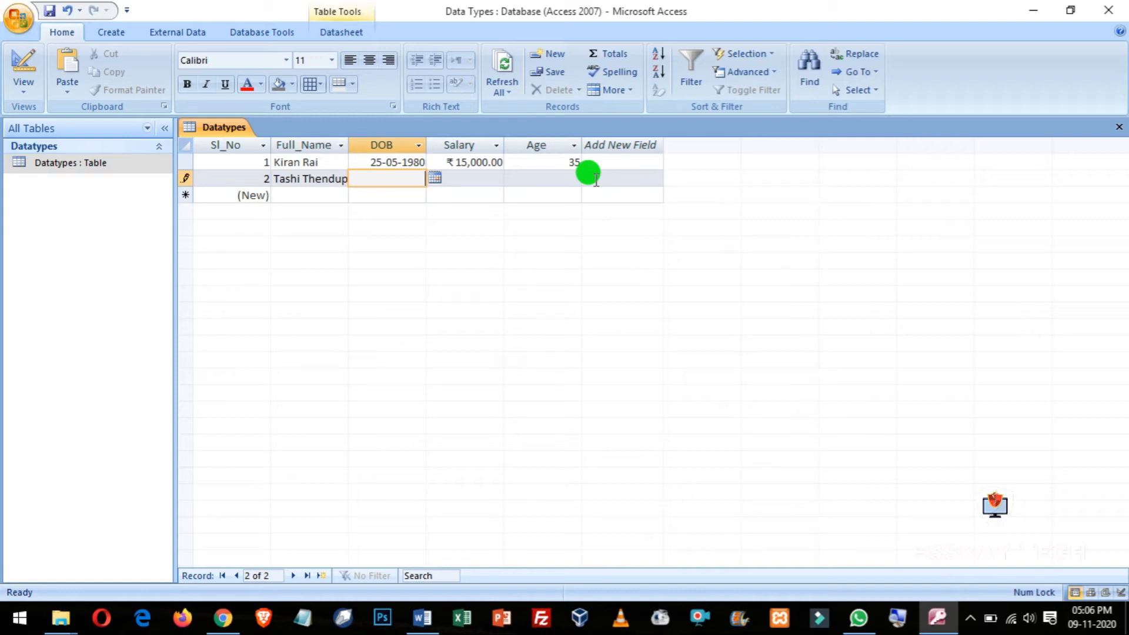
text(01 jan 1981)
key(Tab)
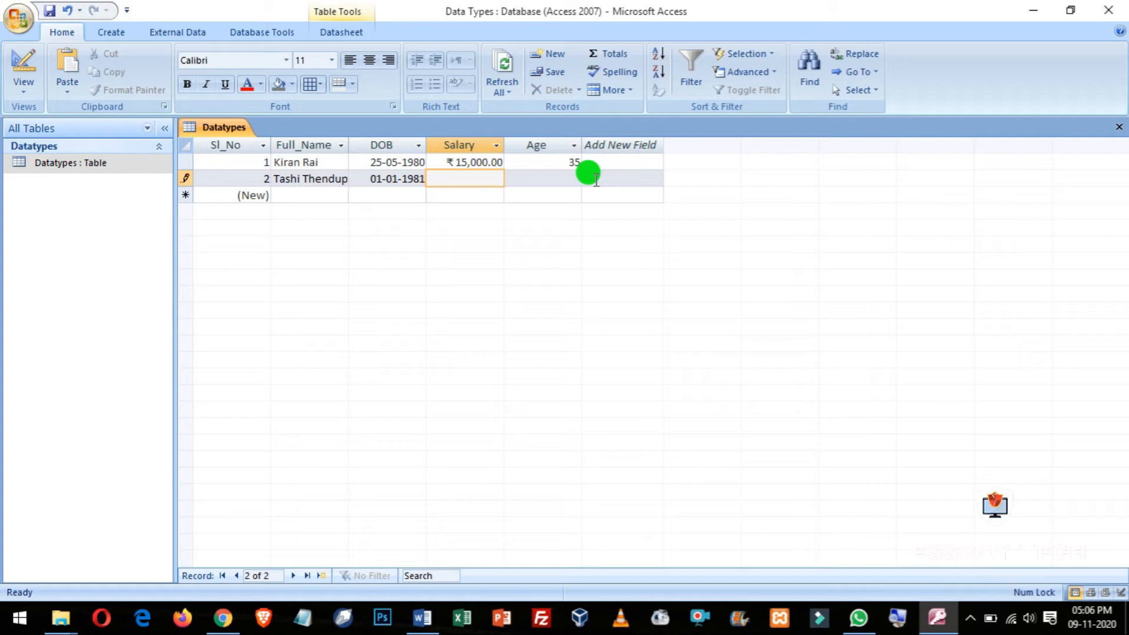
text(25000)
key(Tab)
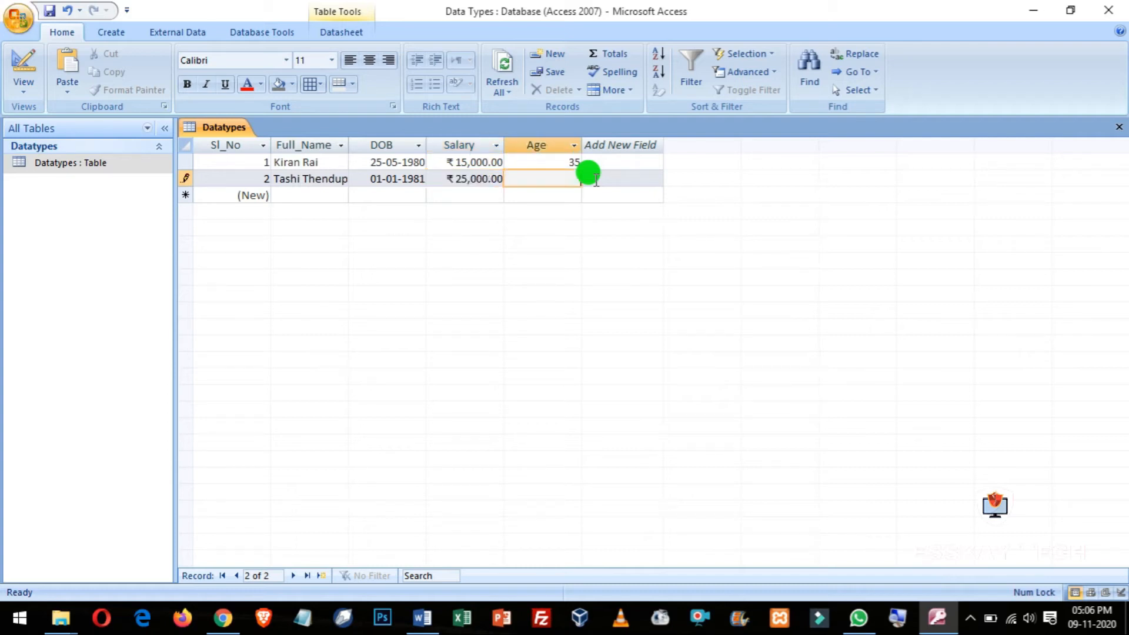
text(42)
key(Tab)
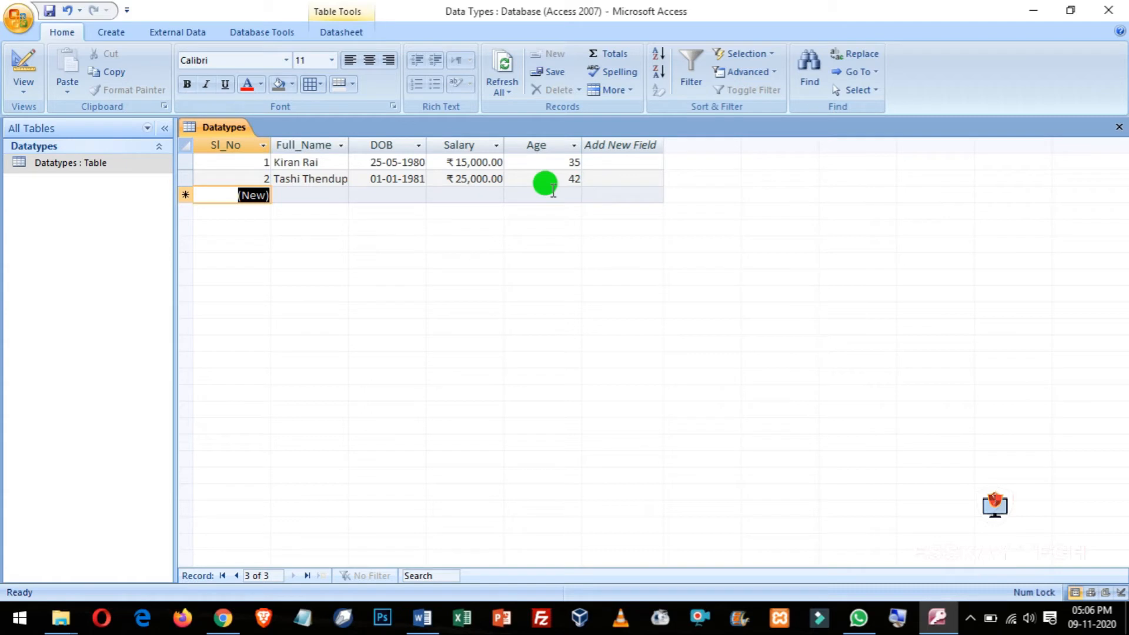
Step: Select the Full_Name, DOB, Salary and Age columns in turn to compare the two records
click(293, 144)
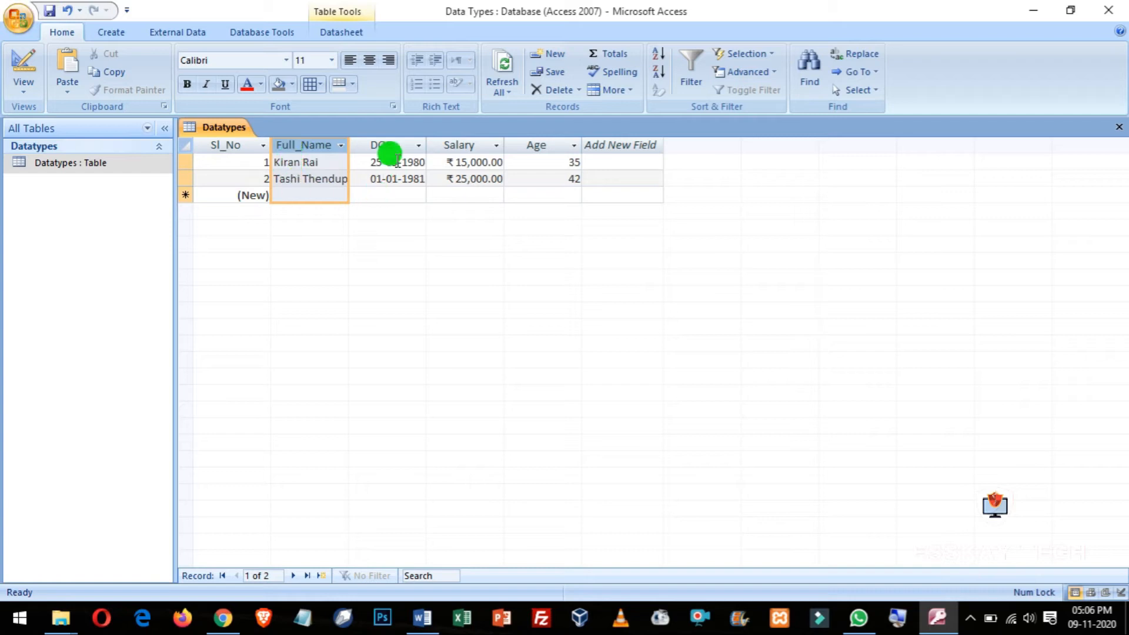
click(388, 146)
click(475, 145)
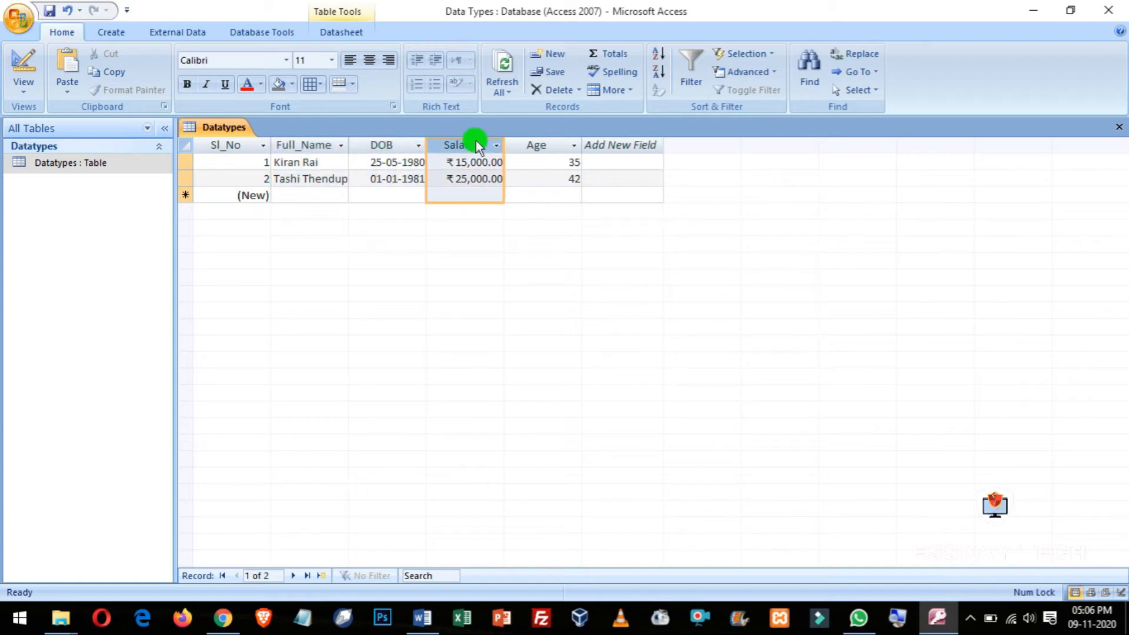
click(534, 144)
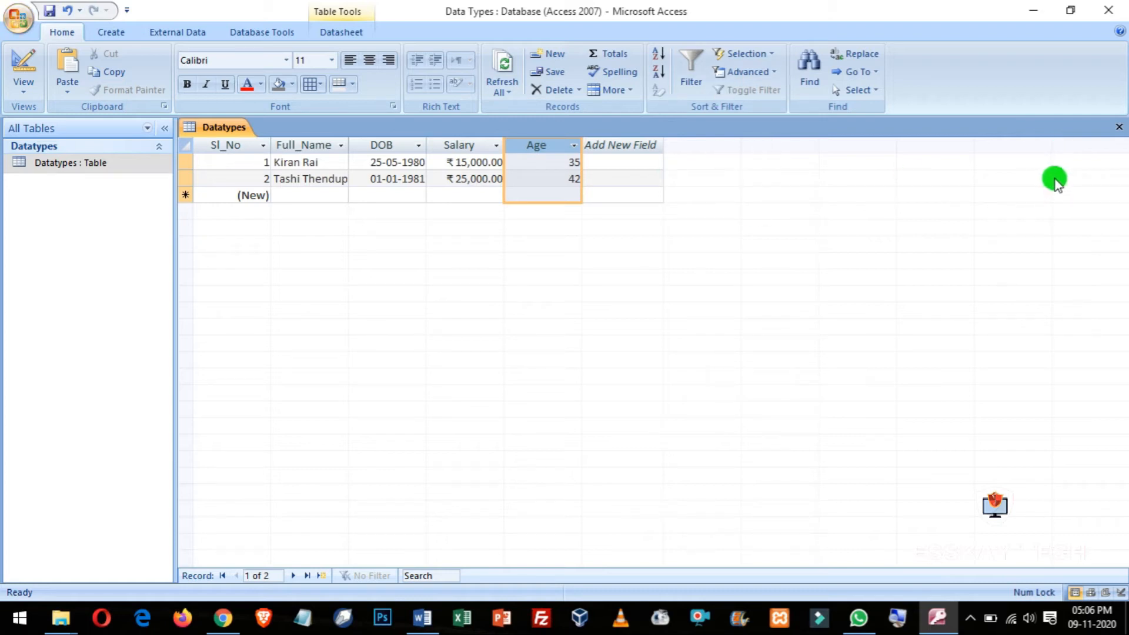
Step: Switch the Datatypes table to Design View and inspect the Full_Name field's Text data type and properties
click(23, 93)
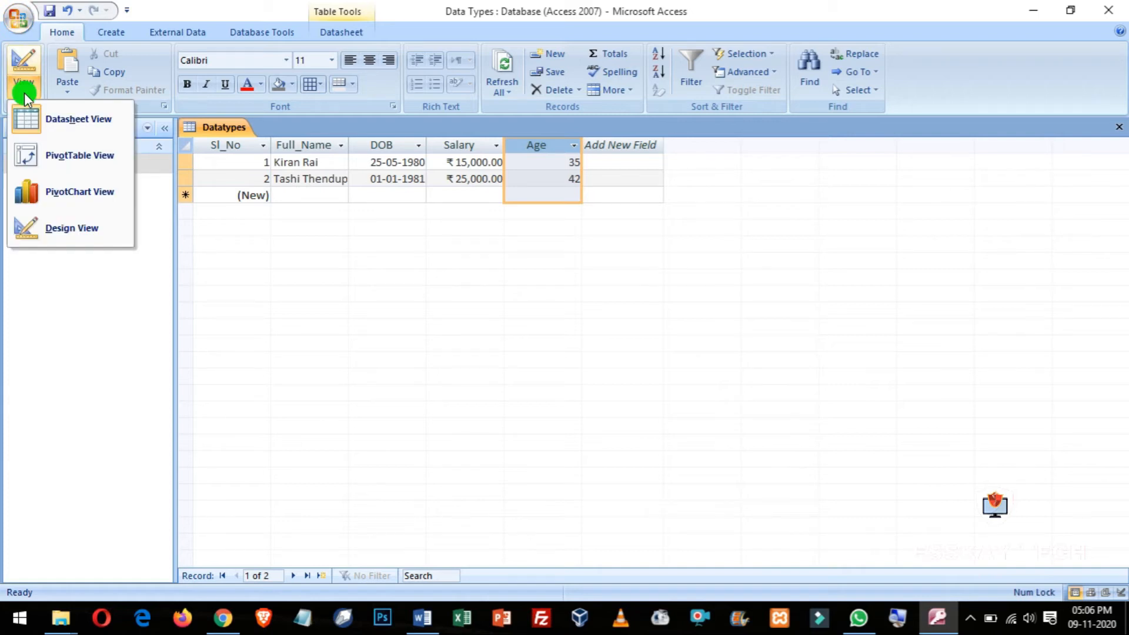
click(45, 229)
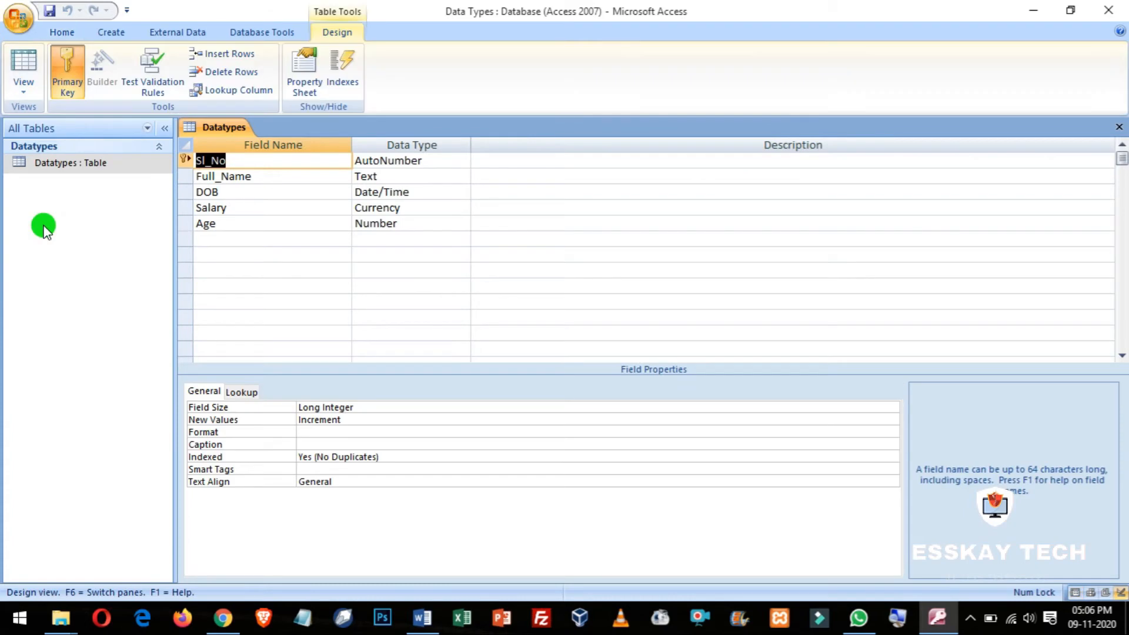
click(376, 175)
click(223, 176)
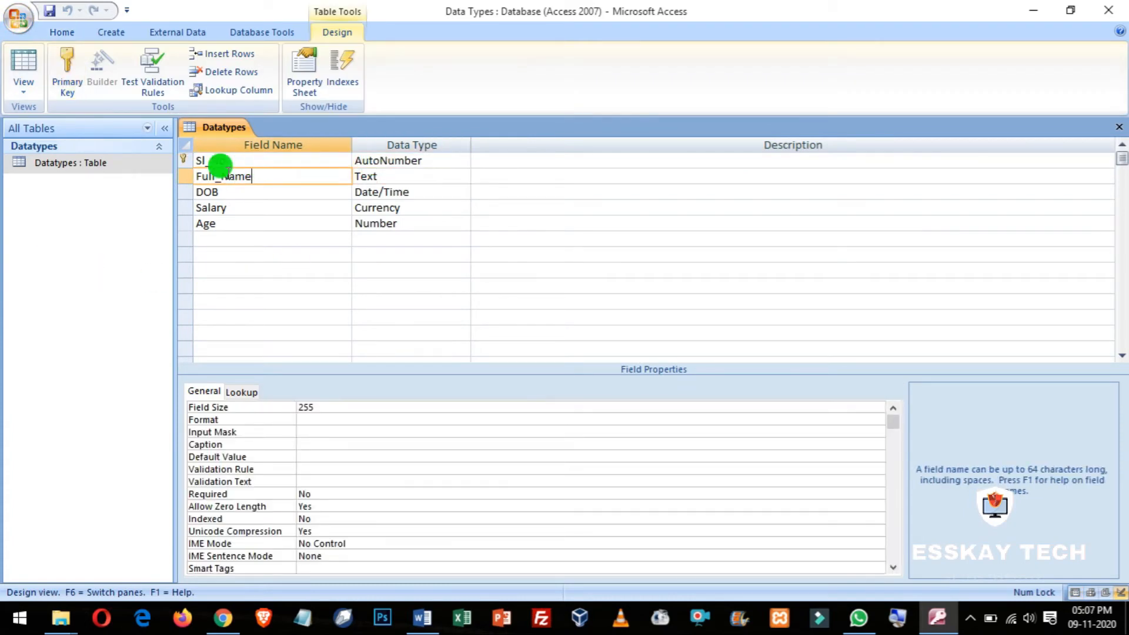
click(400, 176)
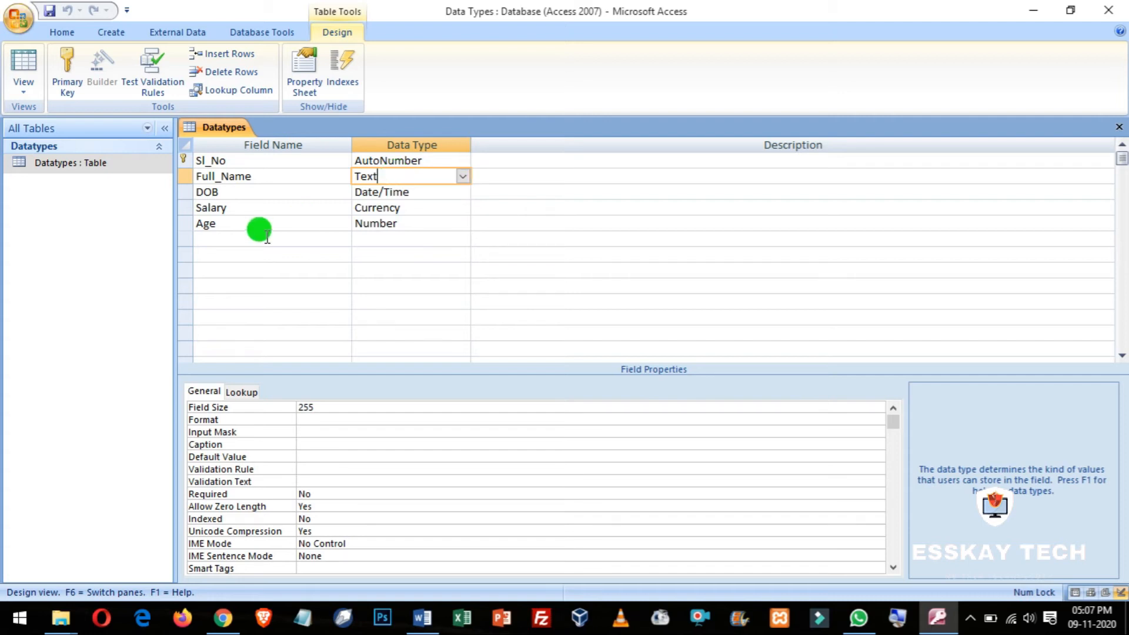
click(239, 240)
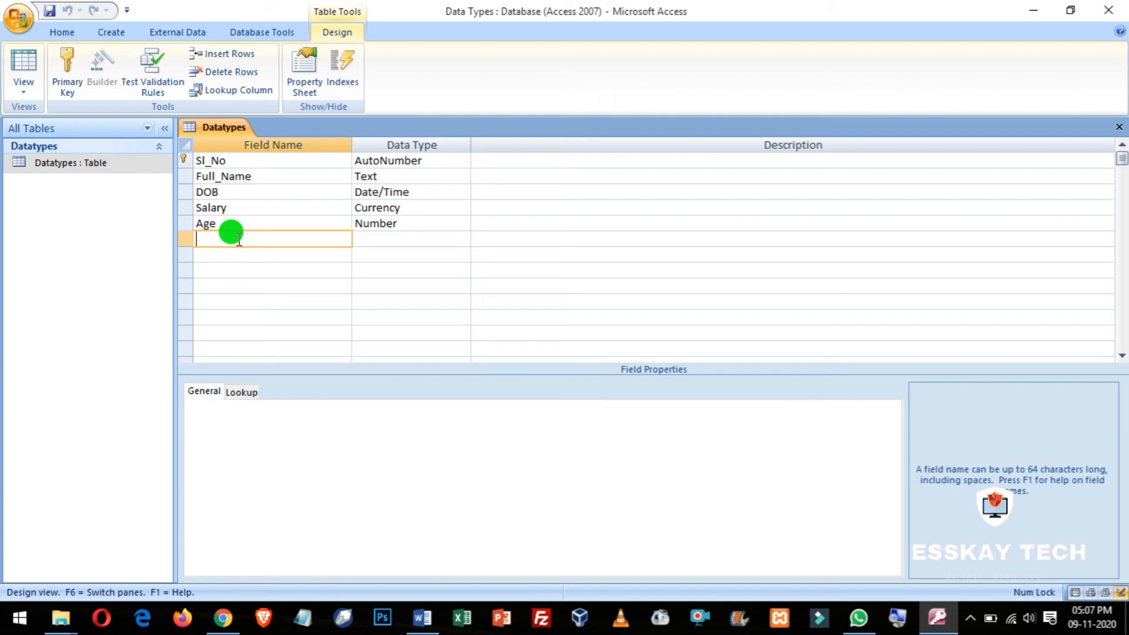
Step: Add a new field named Summary below Age and set its data type to Memo
text(Summary)
key(Tab)
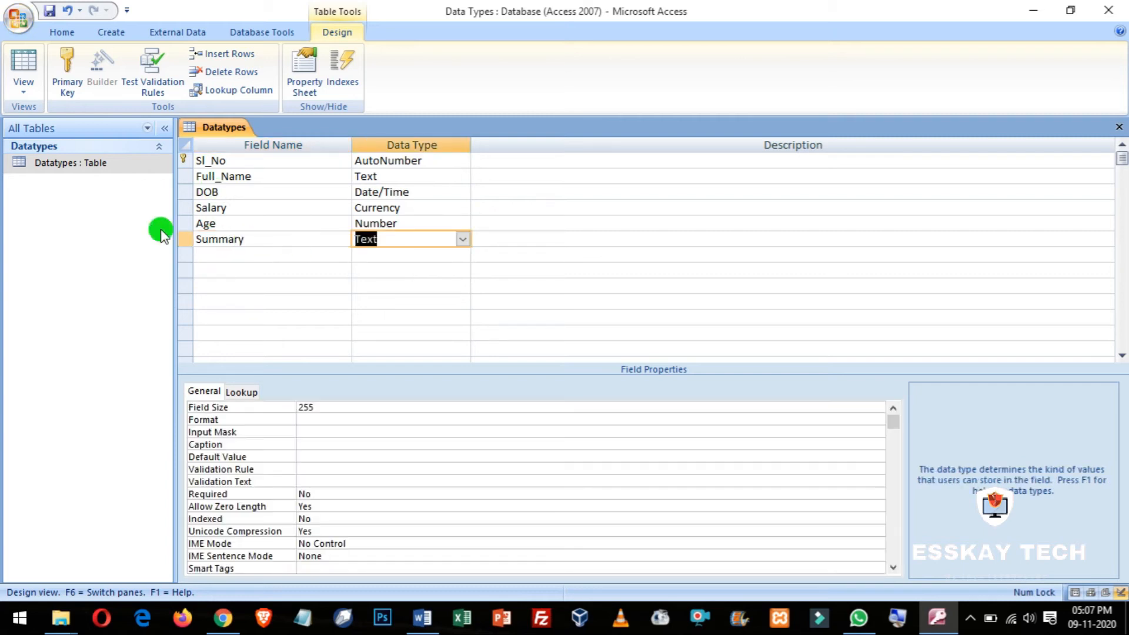
click(421, 241)
click(463, 239)
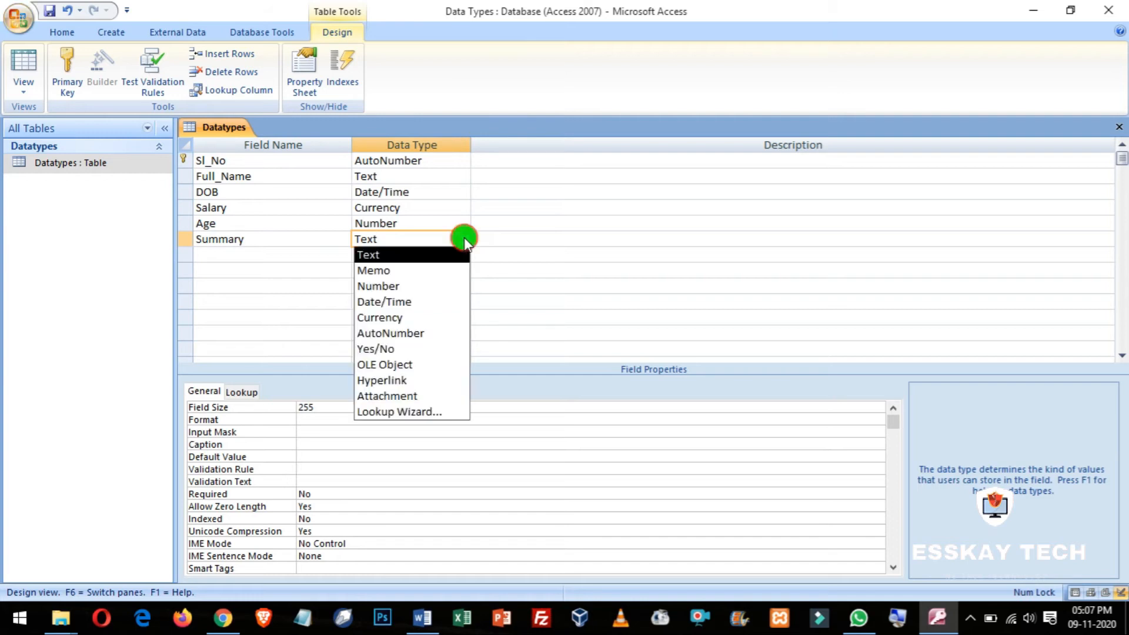
click(406, 267)
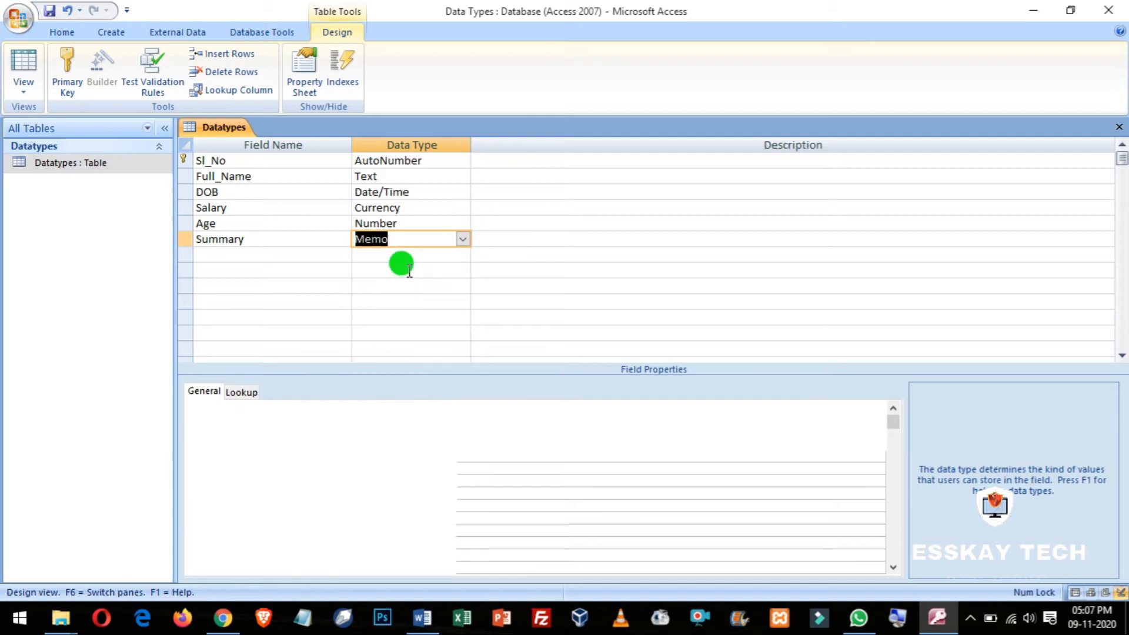
click(405, 238)
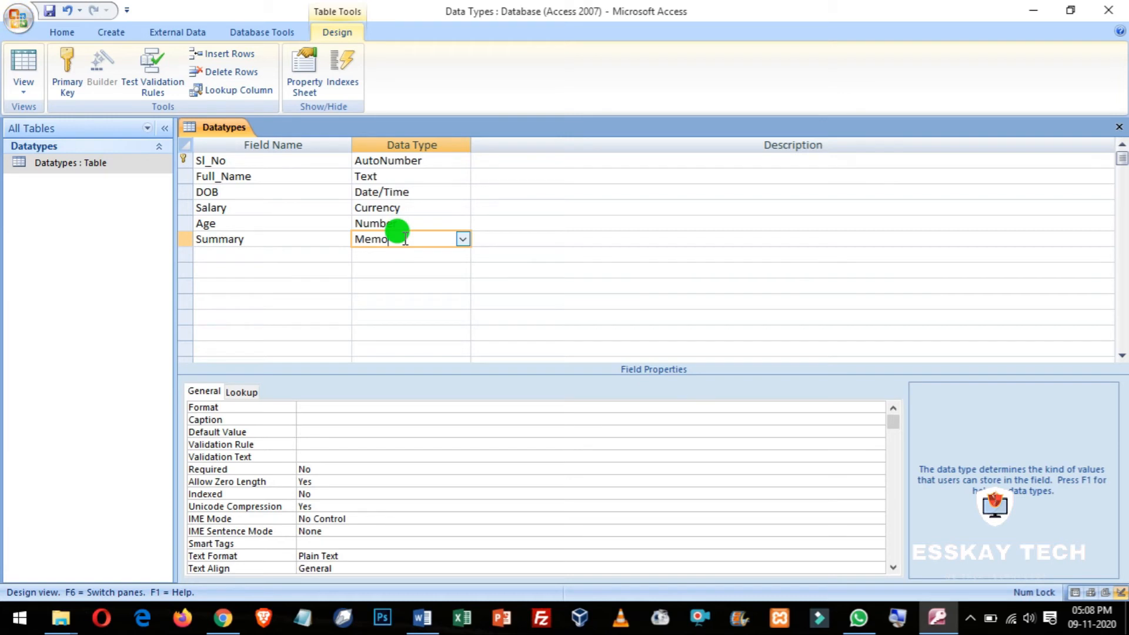
click(210, 254)
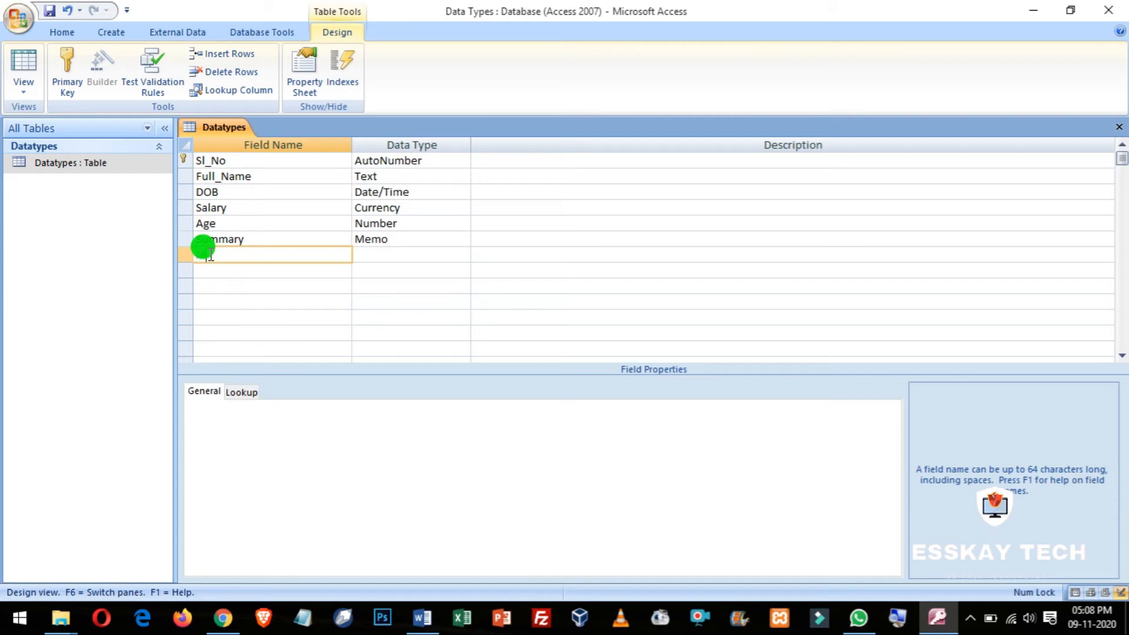
Step: Add a field named Married? below Summary with the Yes/No data type
text(Married)
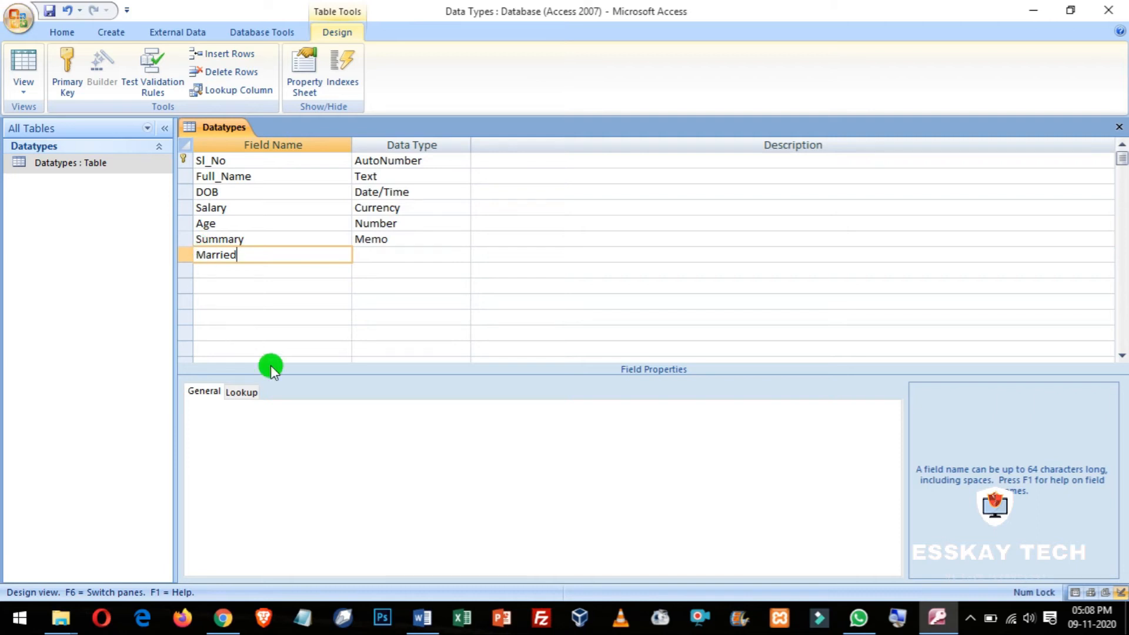
text(?)
key(Tab)
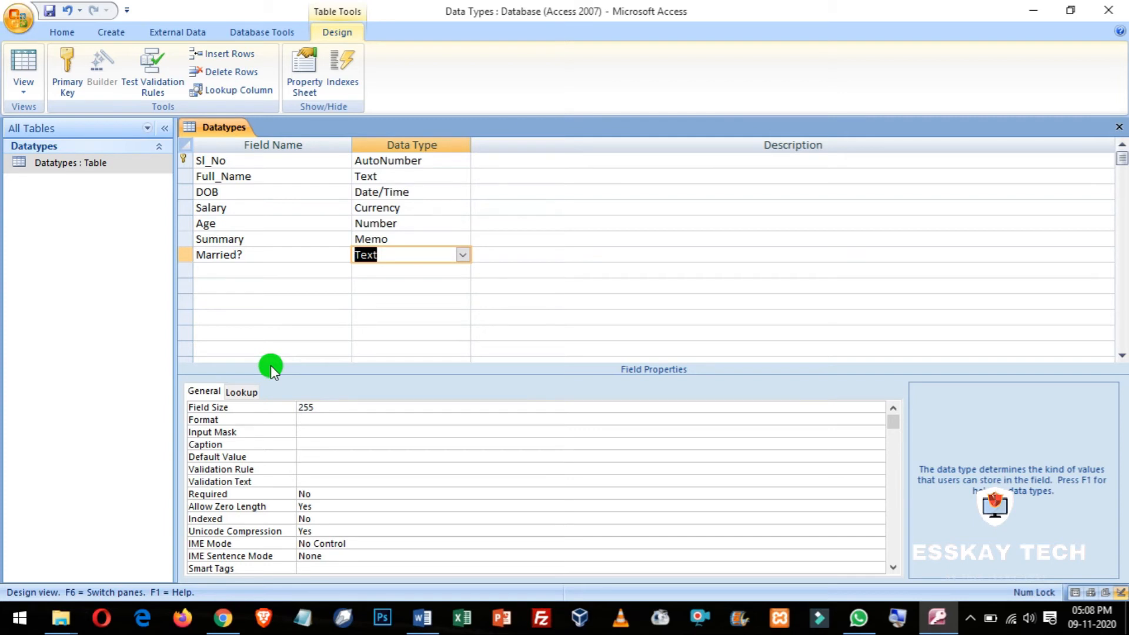
click(462, 254)
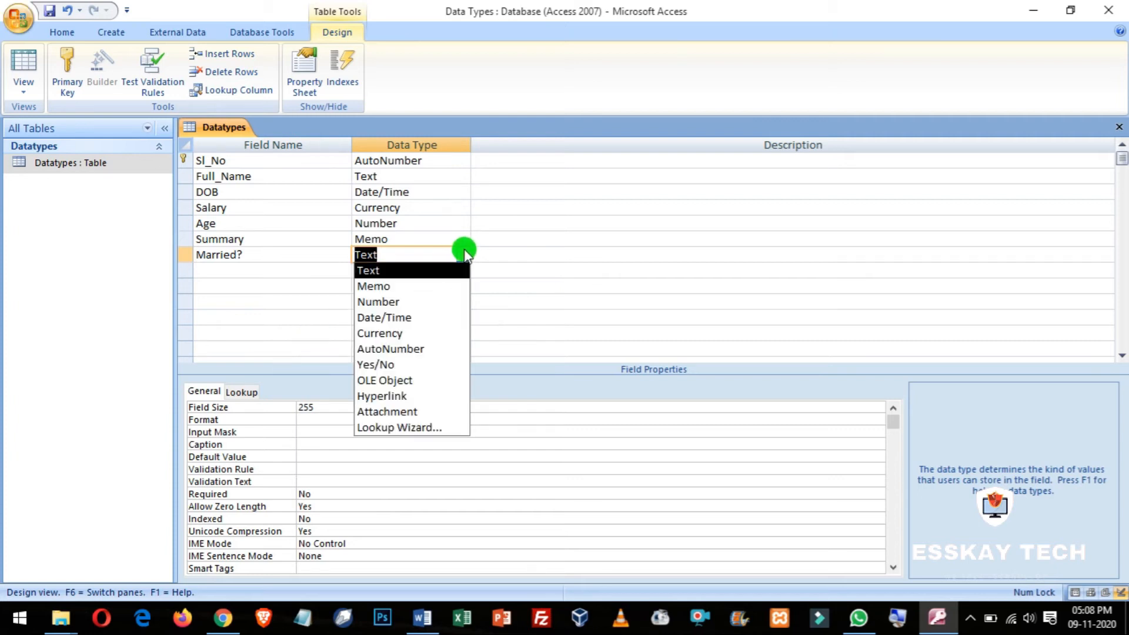
click(390, 364)
click(417, 254)
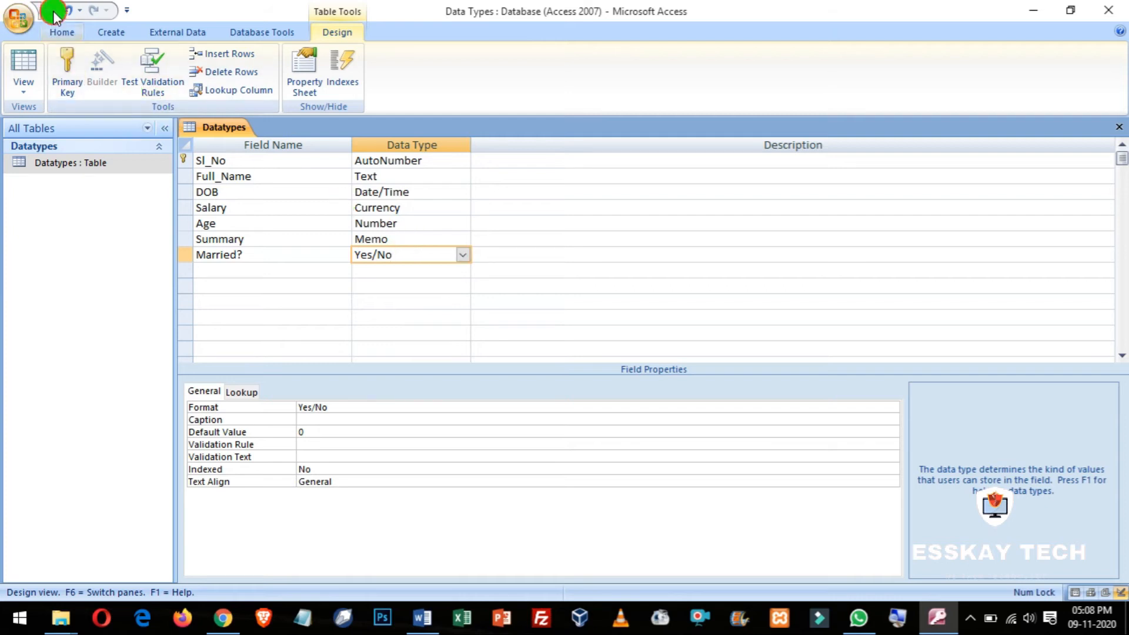
Step: Switch back to Datasheet View and type sample text into record 1's Summary cell
click(22, 88)
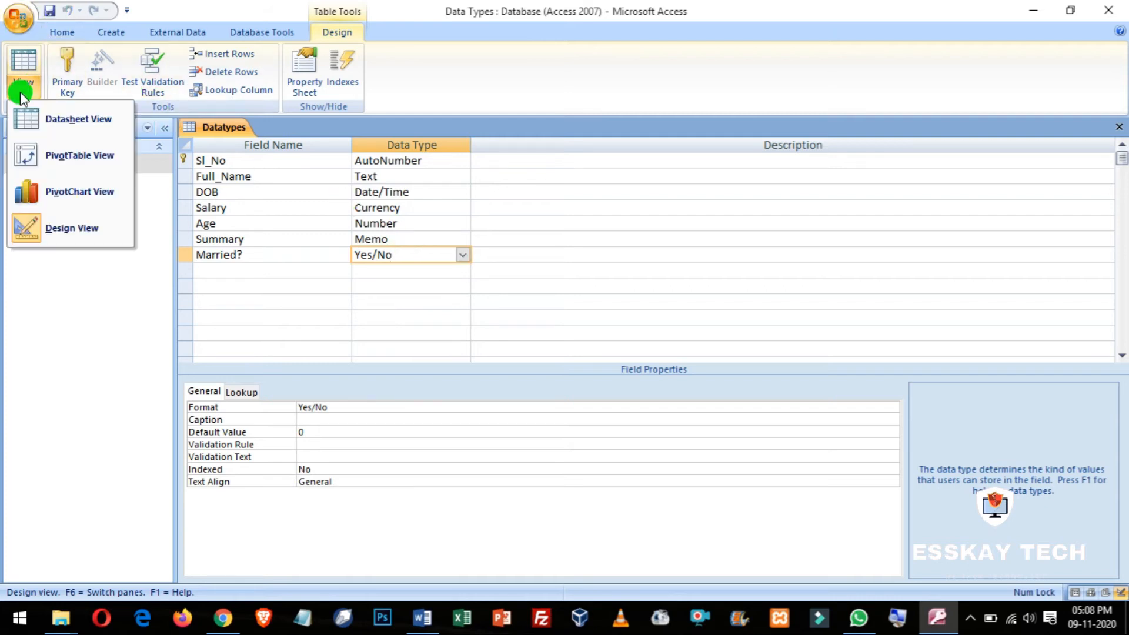
click(75, 121)
click(611, 161)
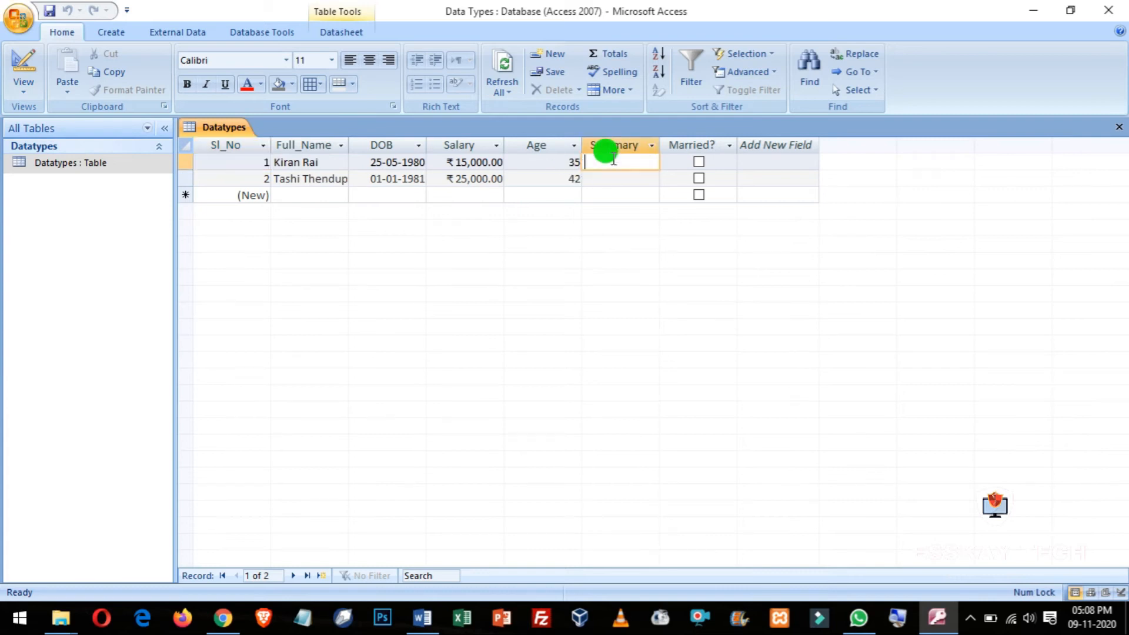
click(314, 161)
click(602, 164)
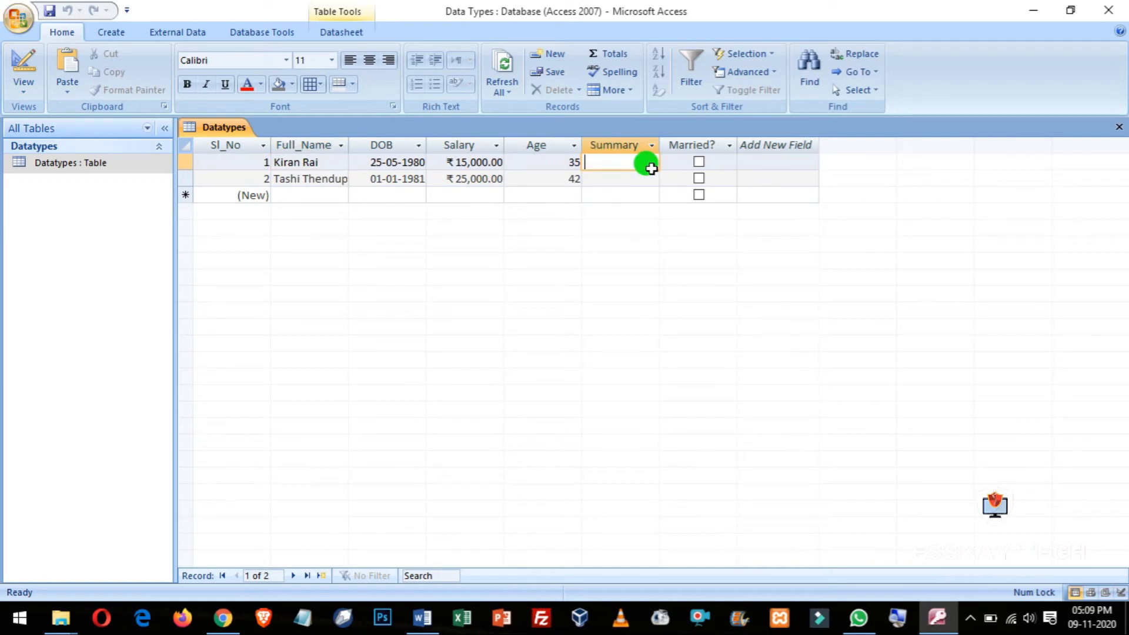
text(asdlkcj als)
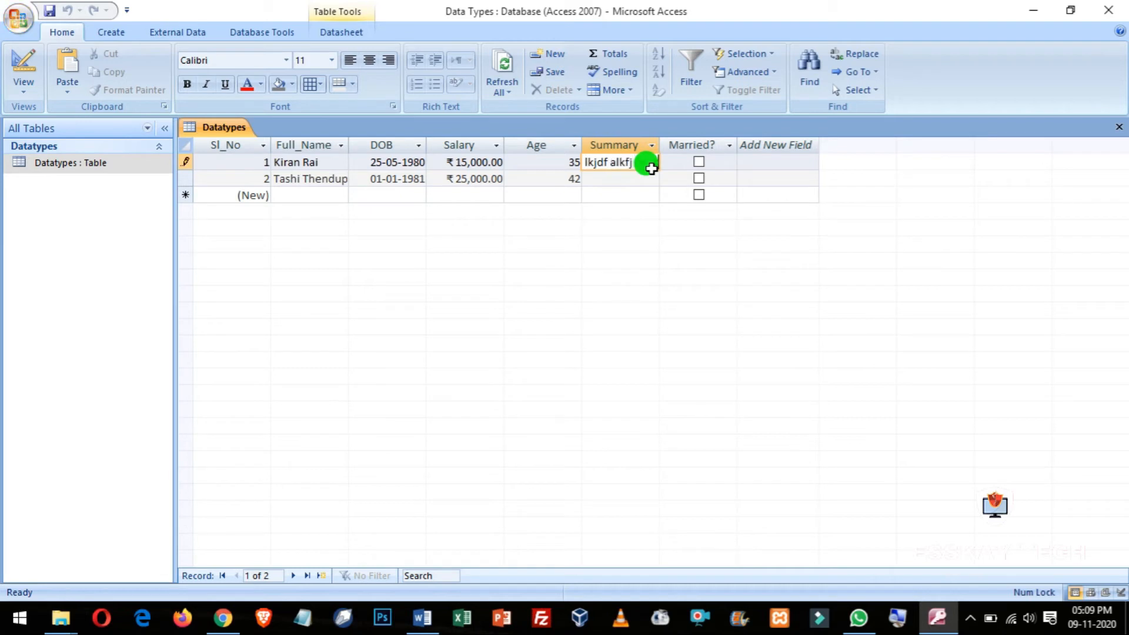
text(jflskasjdfl jalksd fjlkasdj flajs jalskdfjl a)
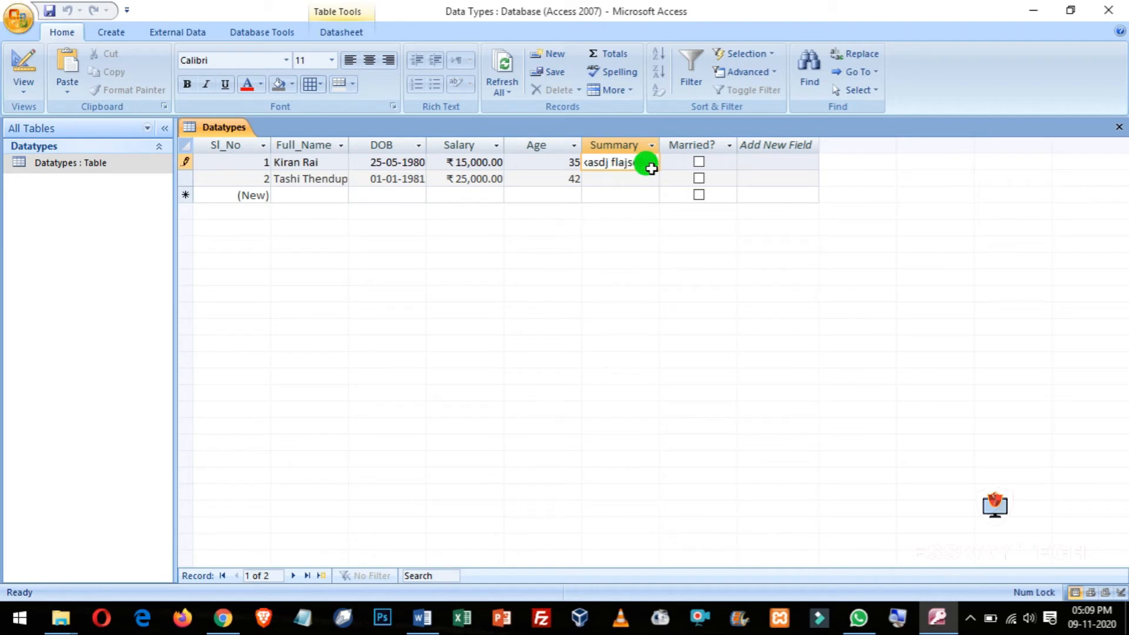
text(sdjflkajs)
text(;jflakdjfl a)
text(sdlkjflka jdlfkjadkl fja asdflkjdf)
text(lfkjdfjdflkjadsf asdfkljasdfl kjasdkf)
text(jasdf lkajsdflk asd flkajd)
text(asdkljfalkds)
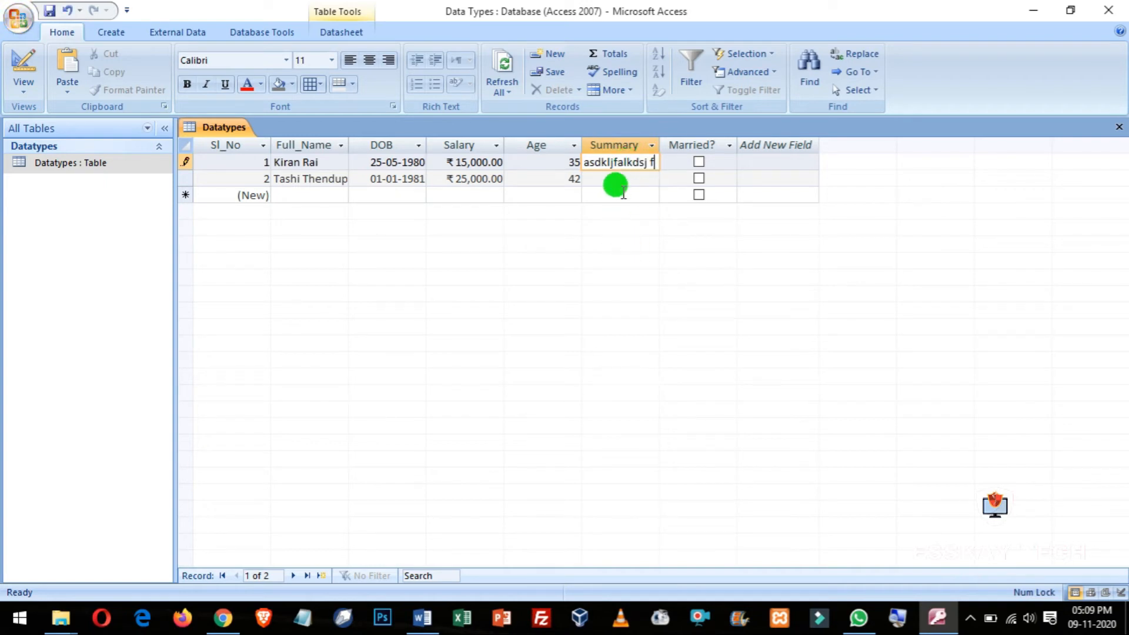
Step: Tick record 1's Married? box and enter 'dgsdfgsdfg' as record 2's Summary
click(622, 178)
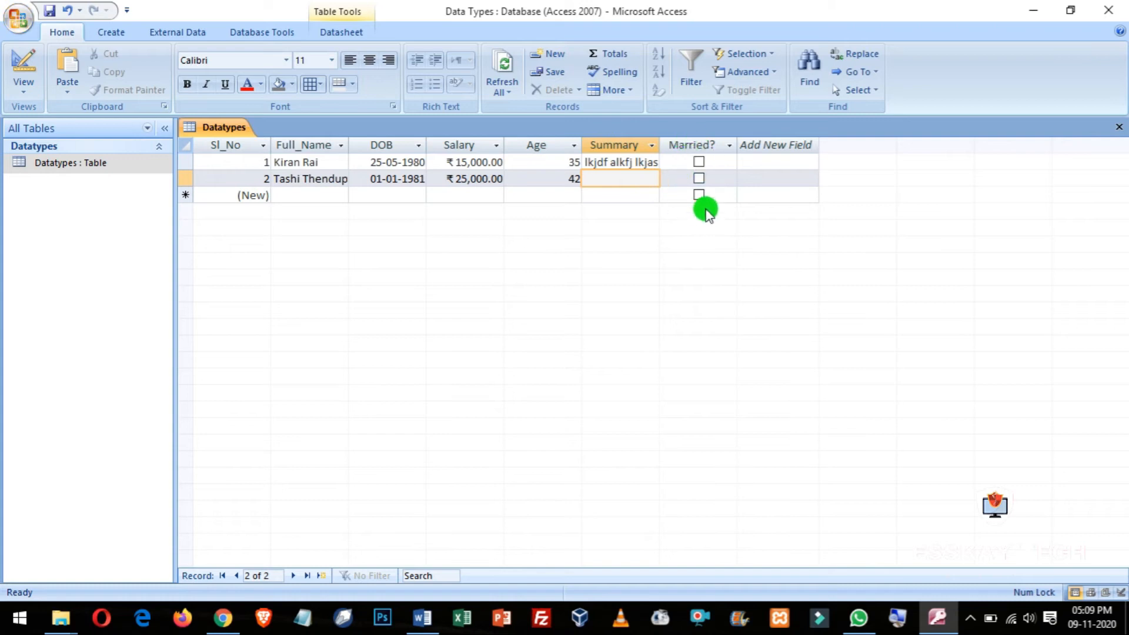
click(699, 161)
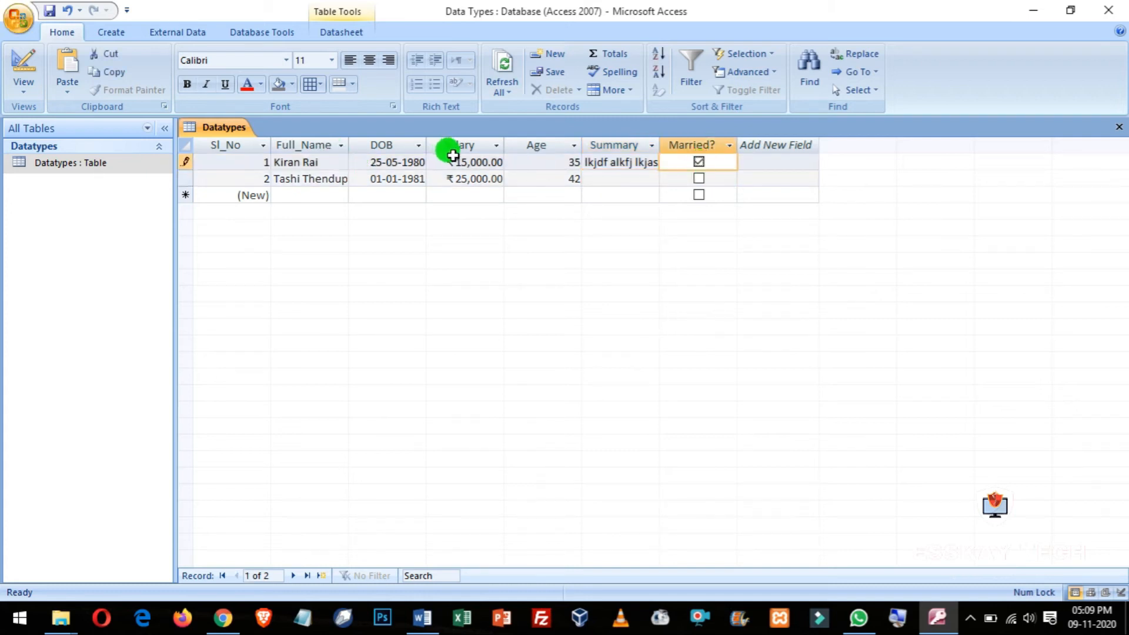
click(614, 183)
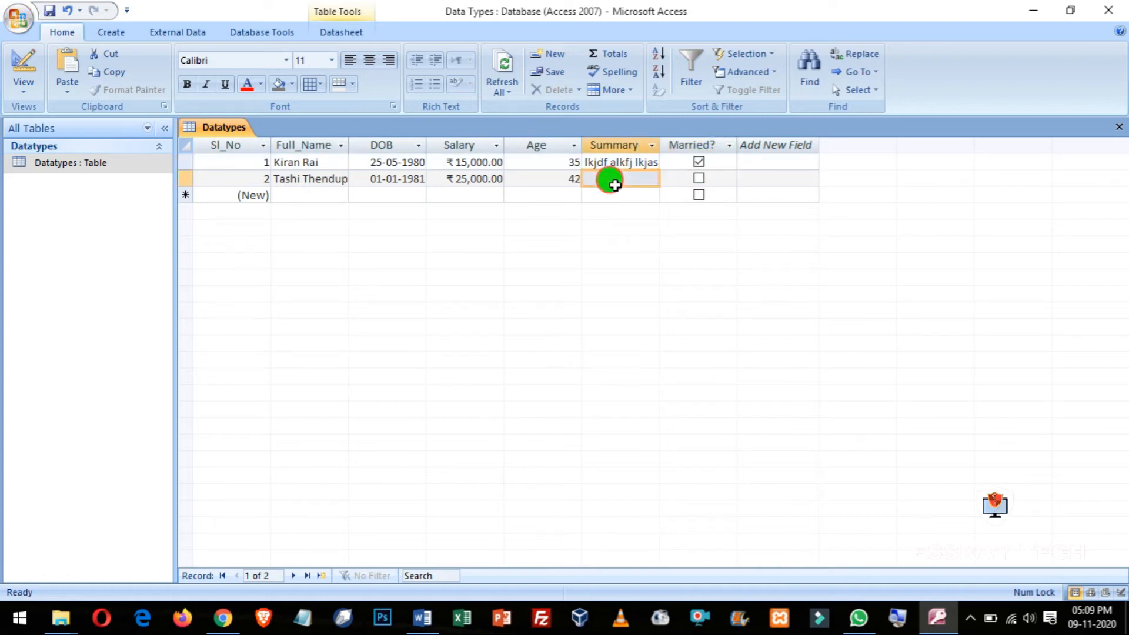
text(dgsdfgsdfg)
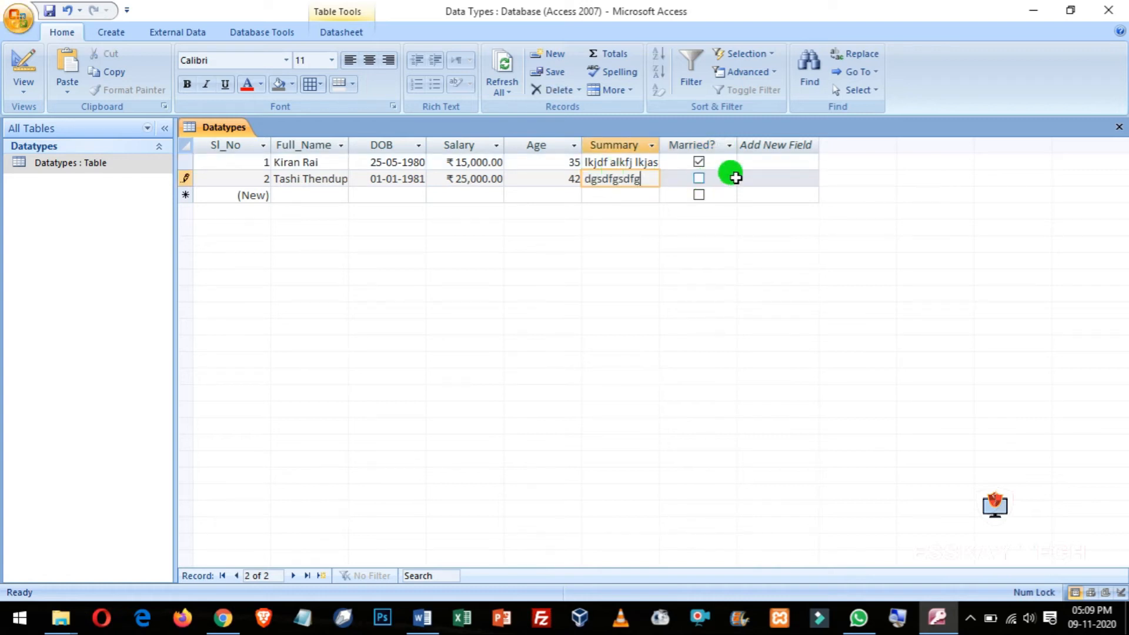
key(Tab)
key(Tab)
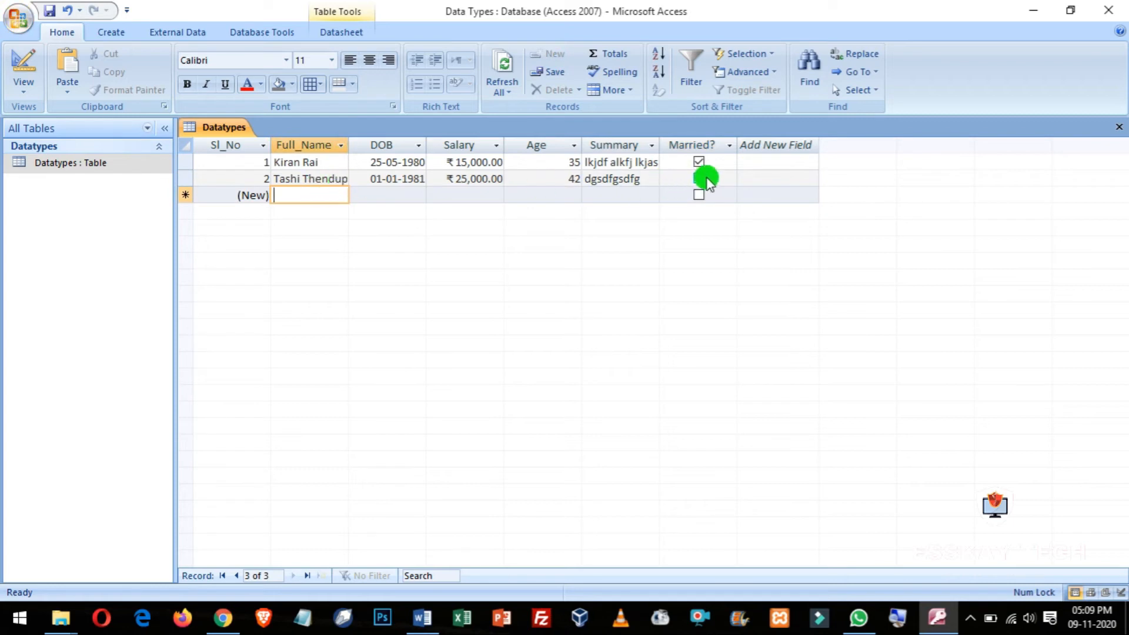
click(22, 91)
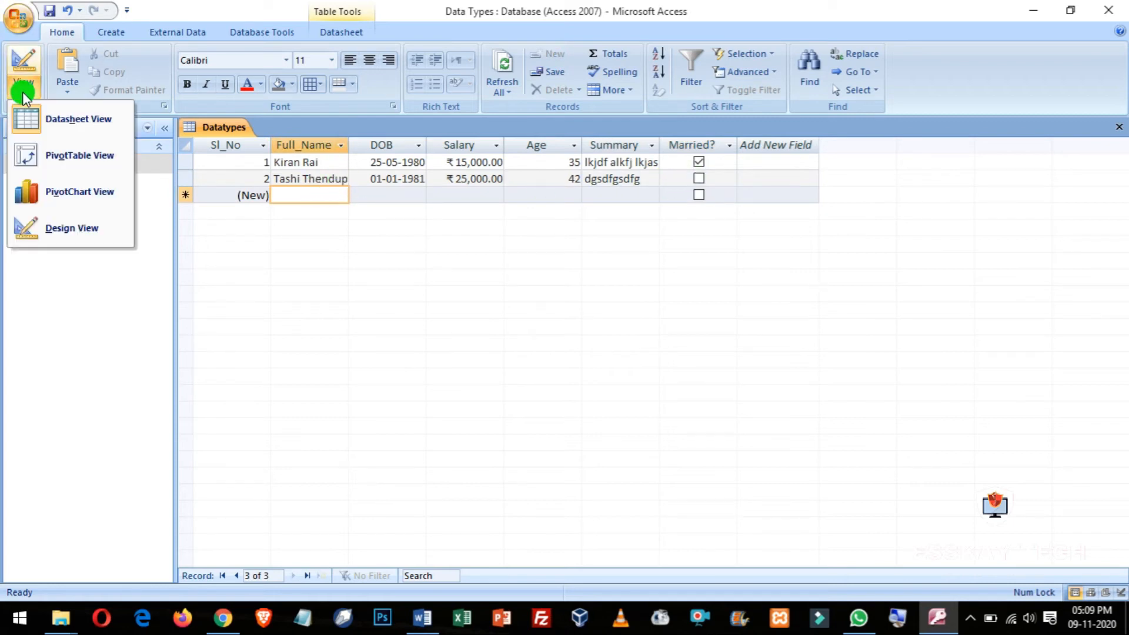
Step: In Design View, add a new field below Married? and name it Resume
click(71, 227)
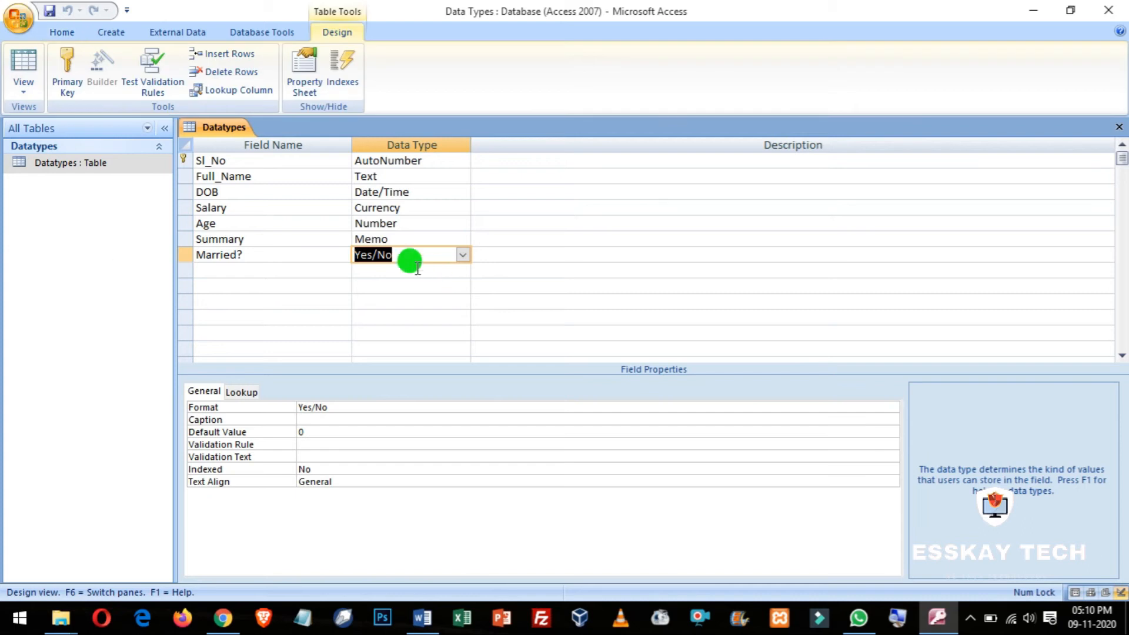
click(290, 270)
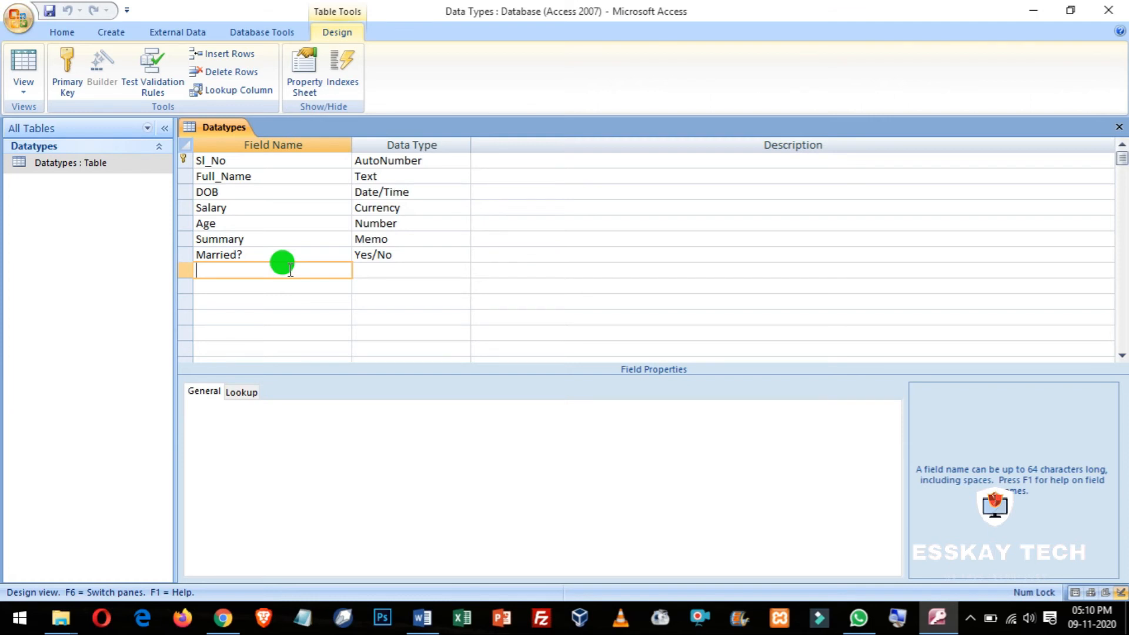
text(Application)
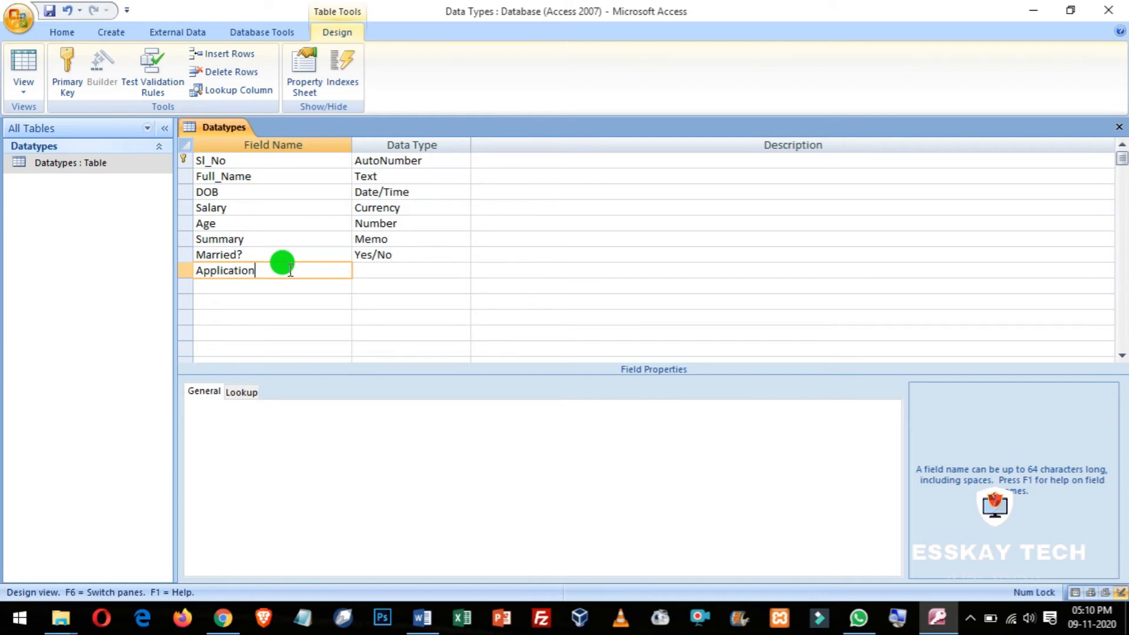
key(Tab)
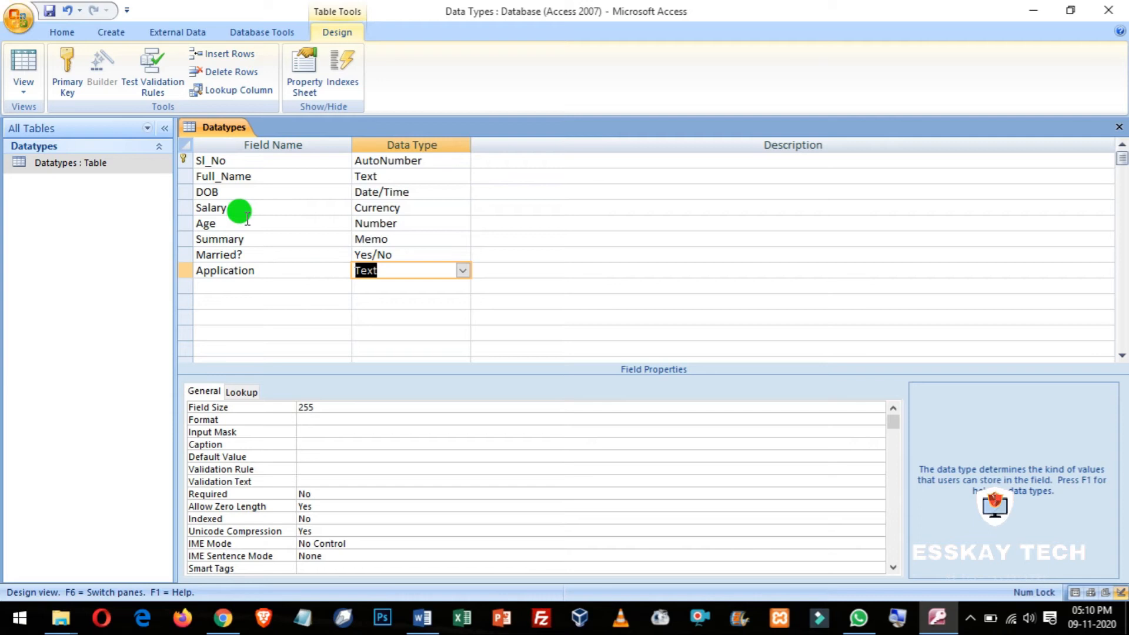
click(189, 271)
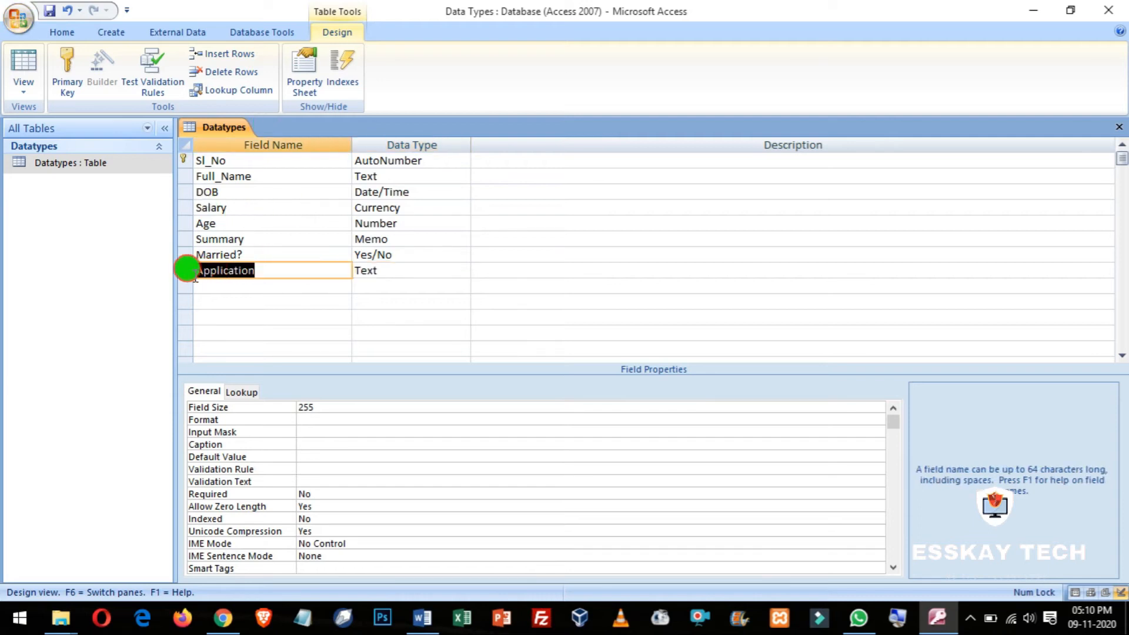
text(Resume)
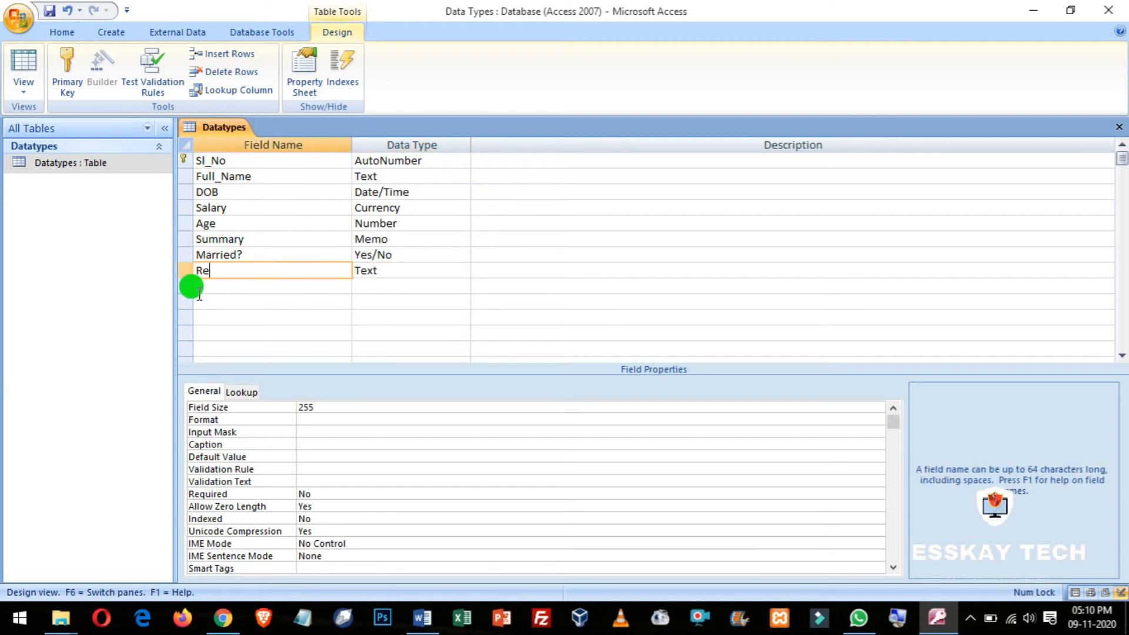
key(Tab)
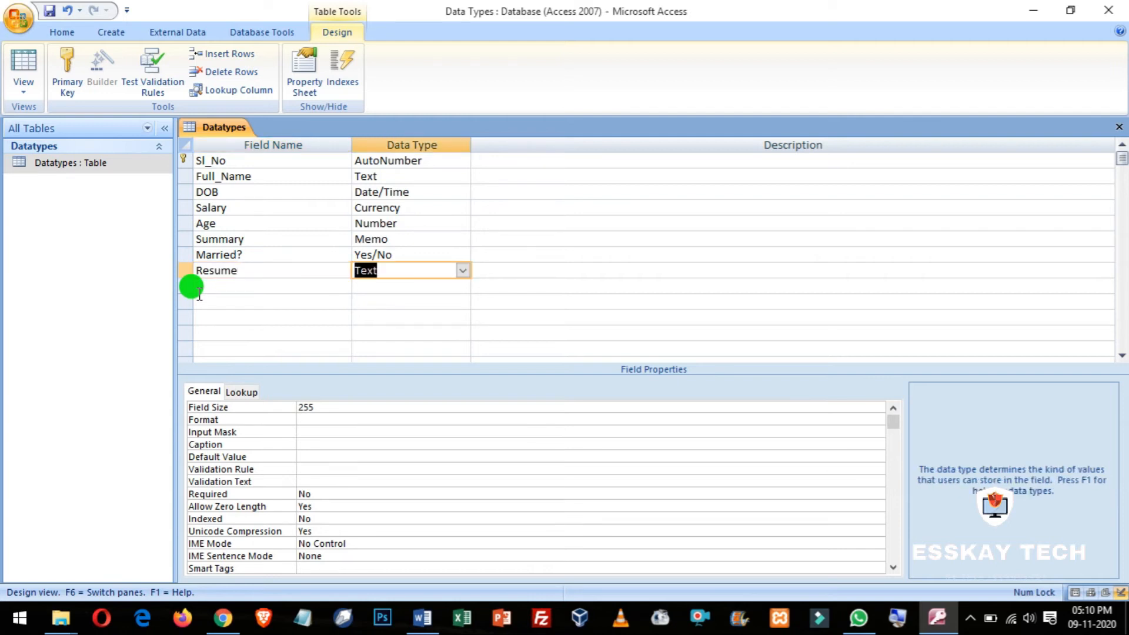
click(254, 271)
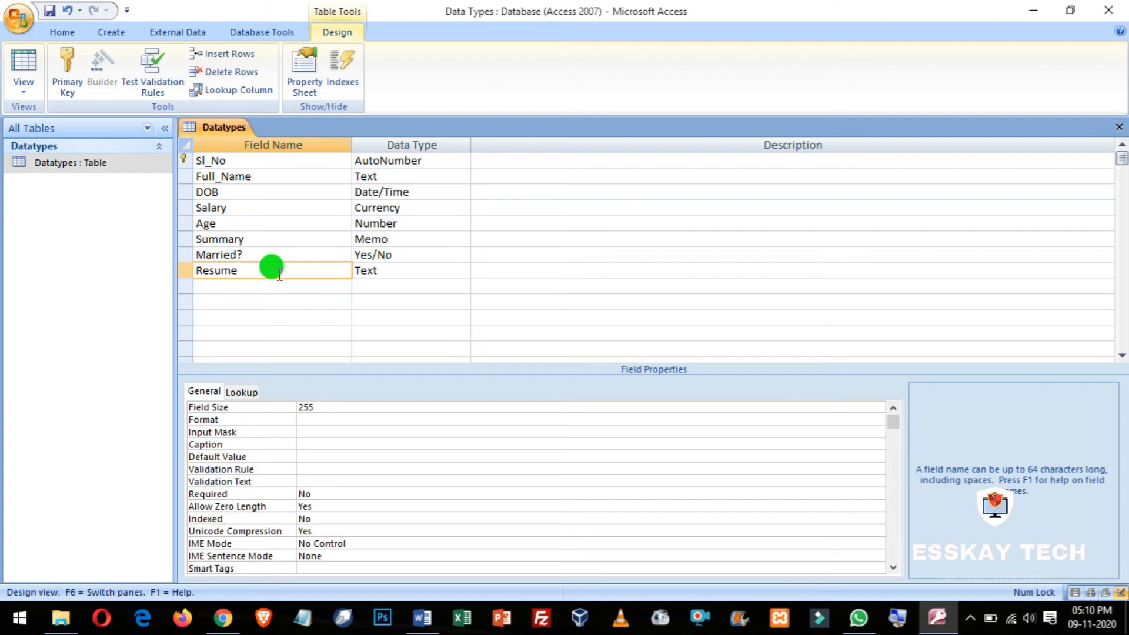
click(368, 272)
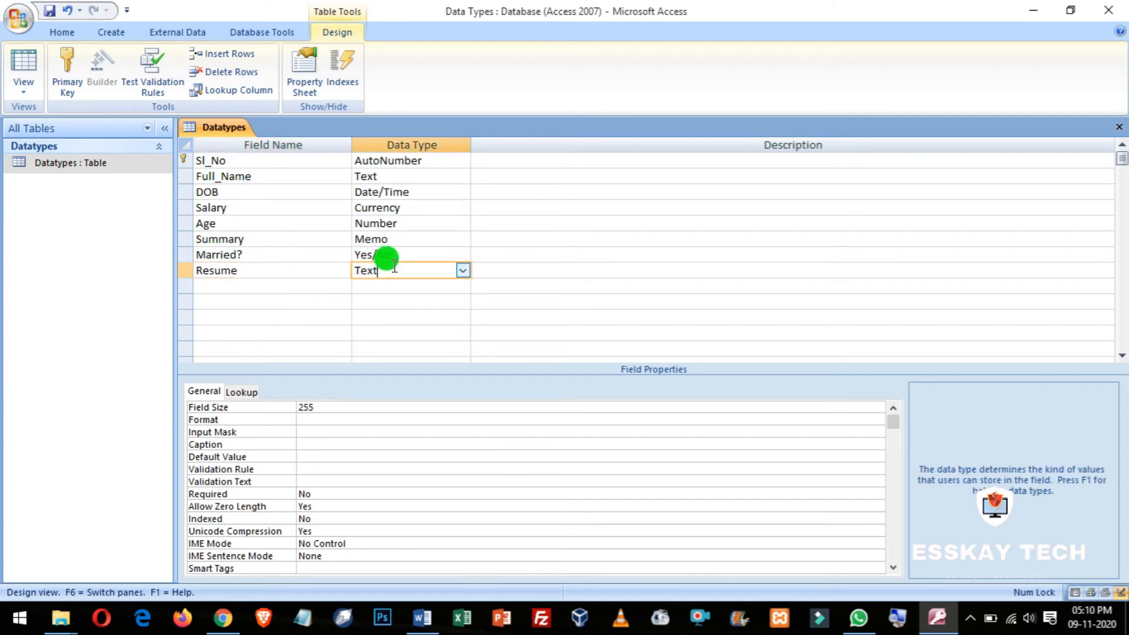
Step: Set Resume's data type to OLE Object, view it in the datasheet, then minimize Access
click(467, 275)
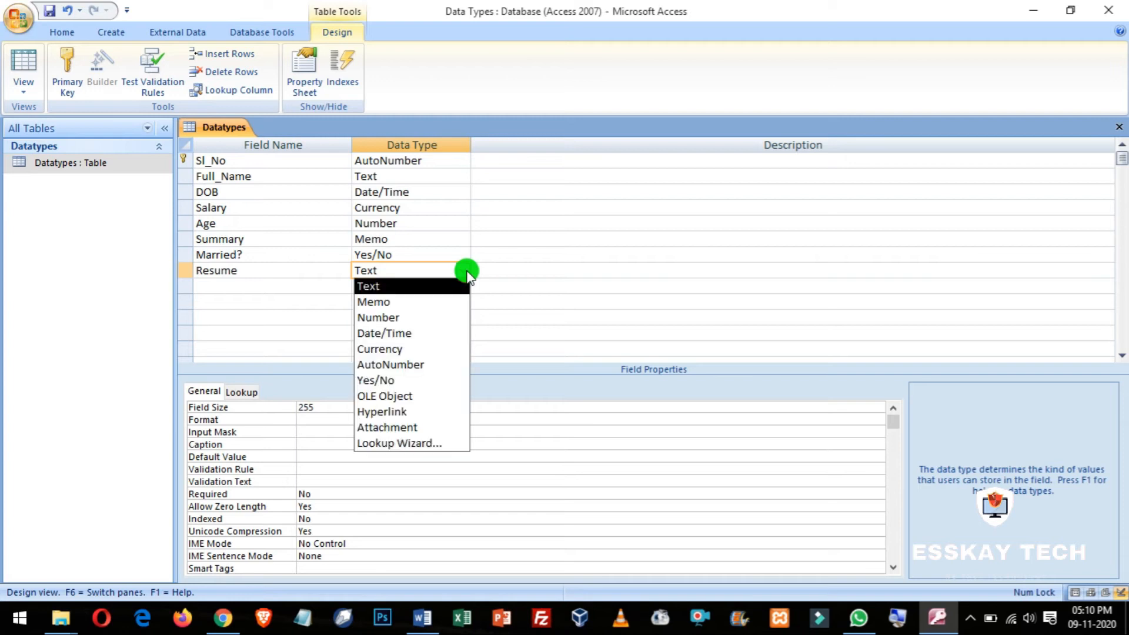
click(385, 396)
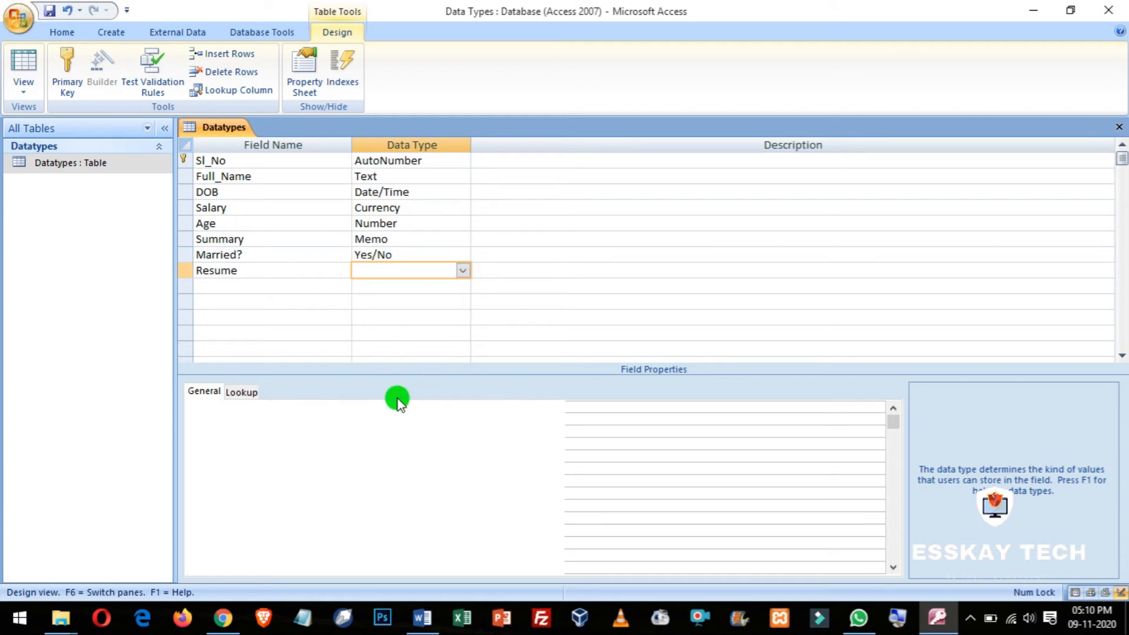
click(361, 271)
drag(373, 273, 349, 265)
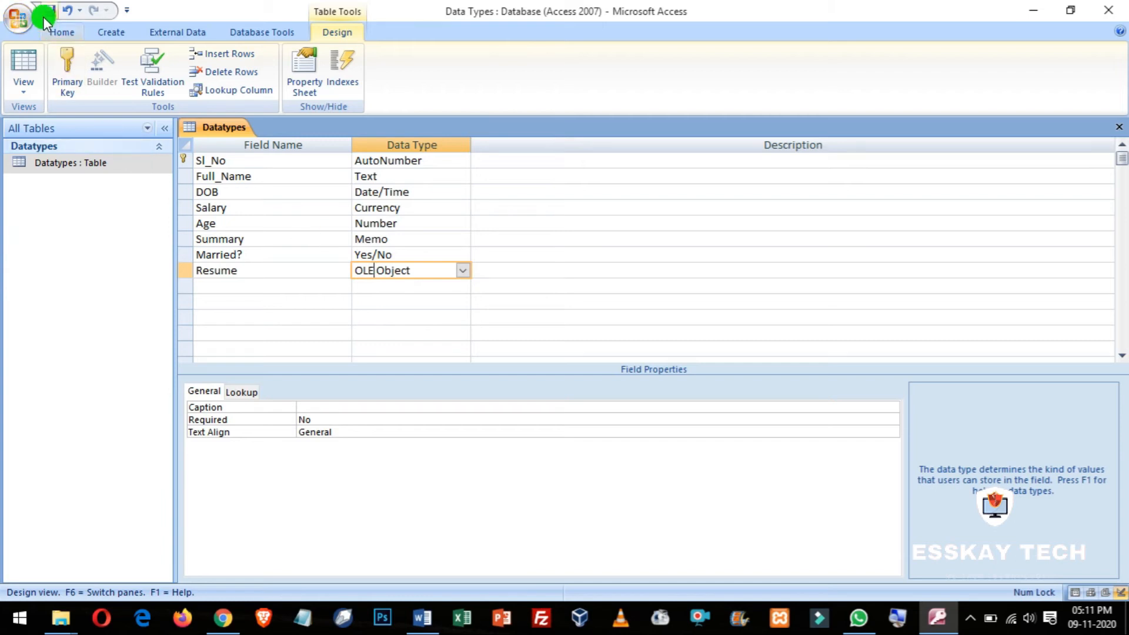
click(27, 70)
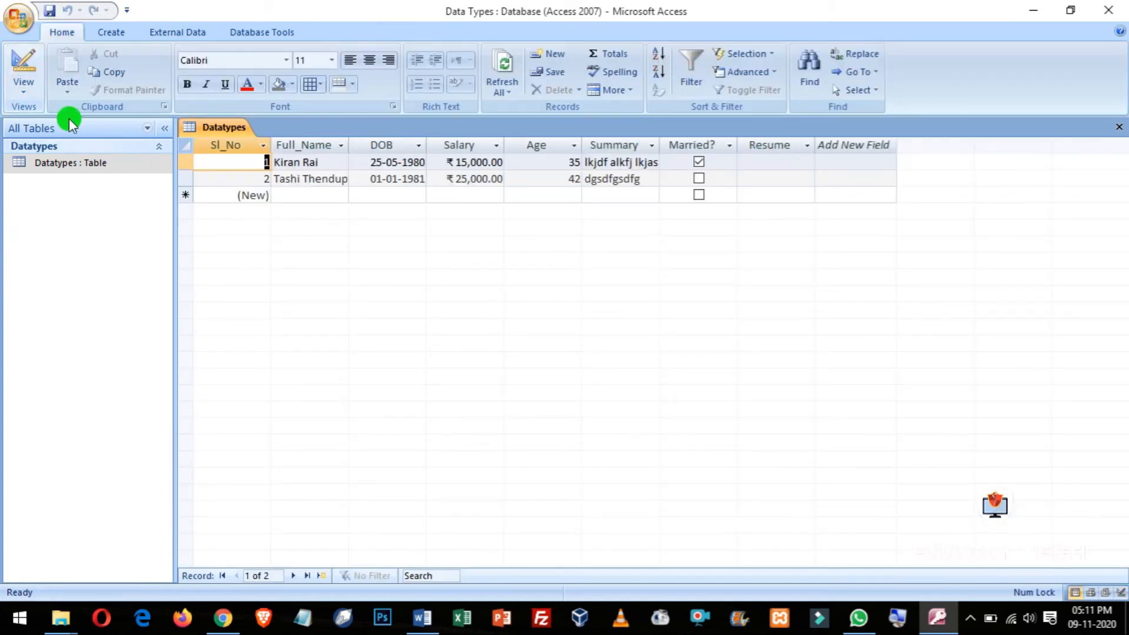
click(770, 161)
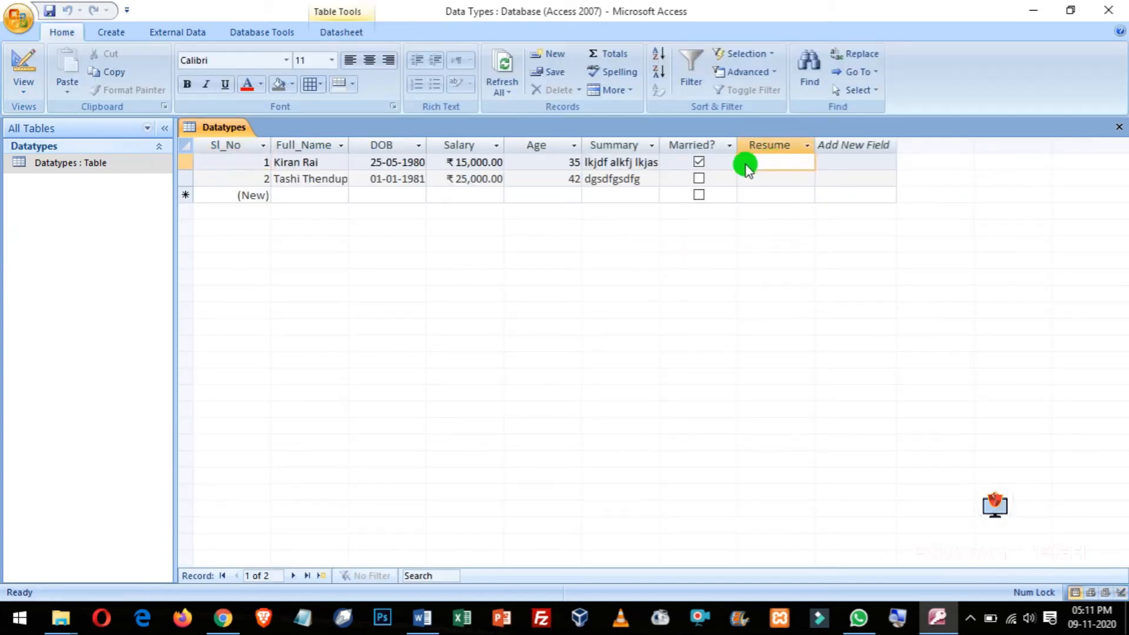
click(1027, 7)
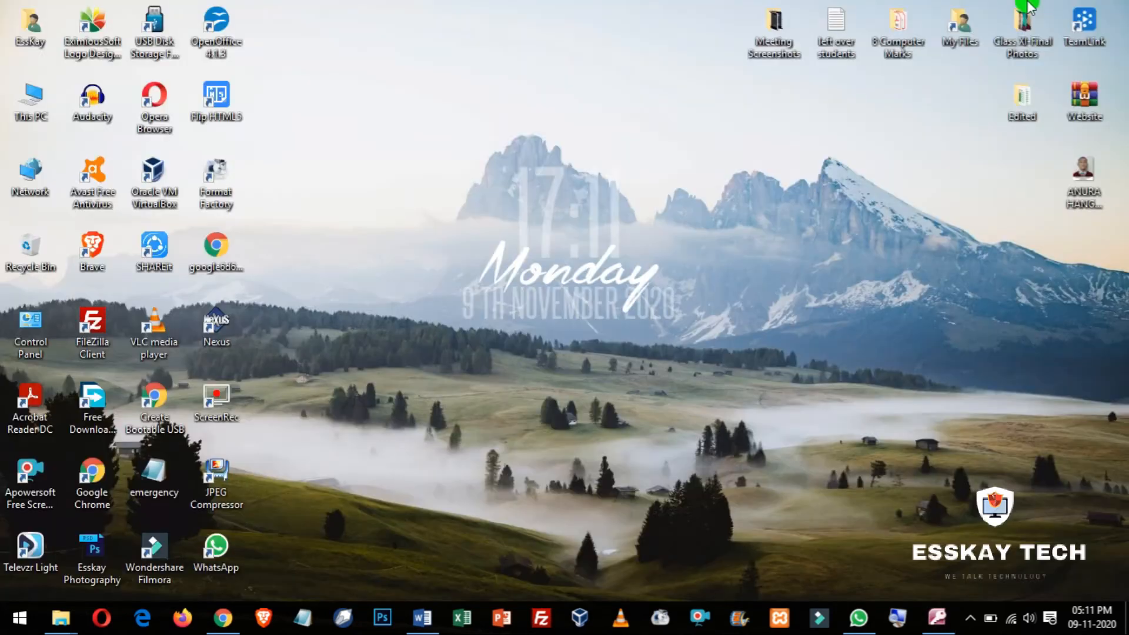
Step: Create a new Word document with a resume title line and save it to the Desktop
click(421, 620)
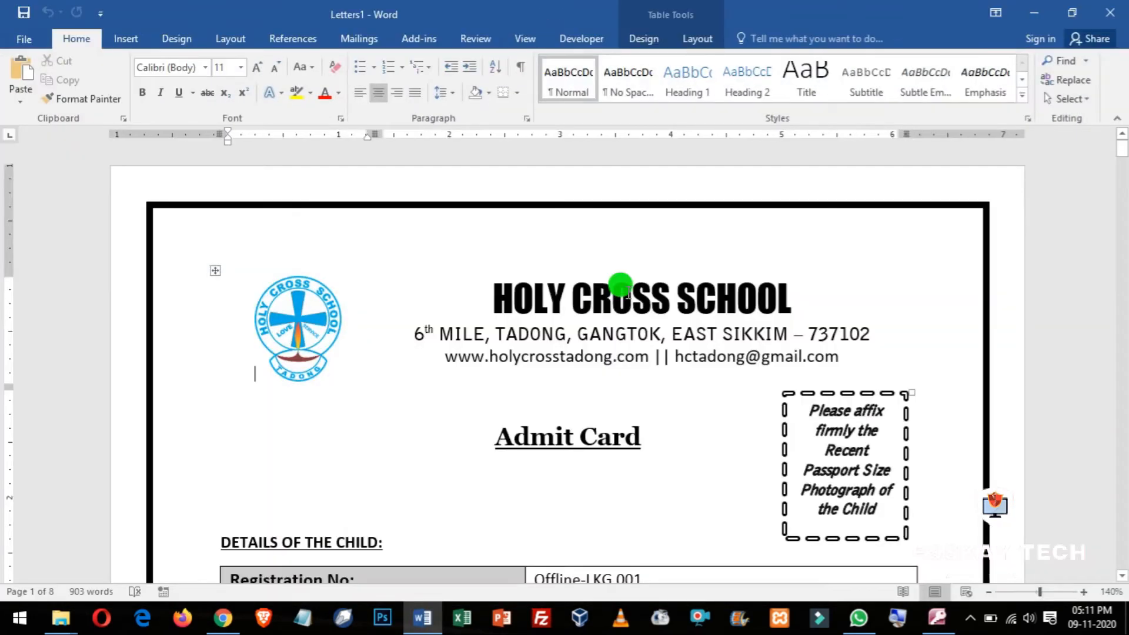
key(ctrl+n)
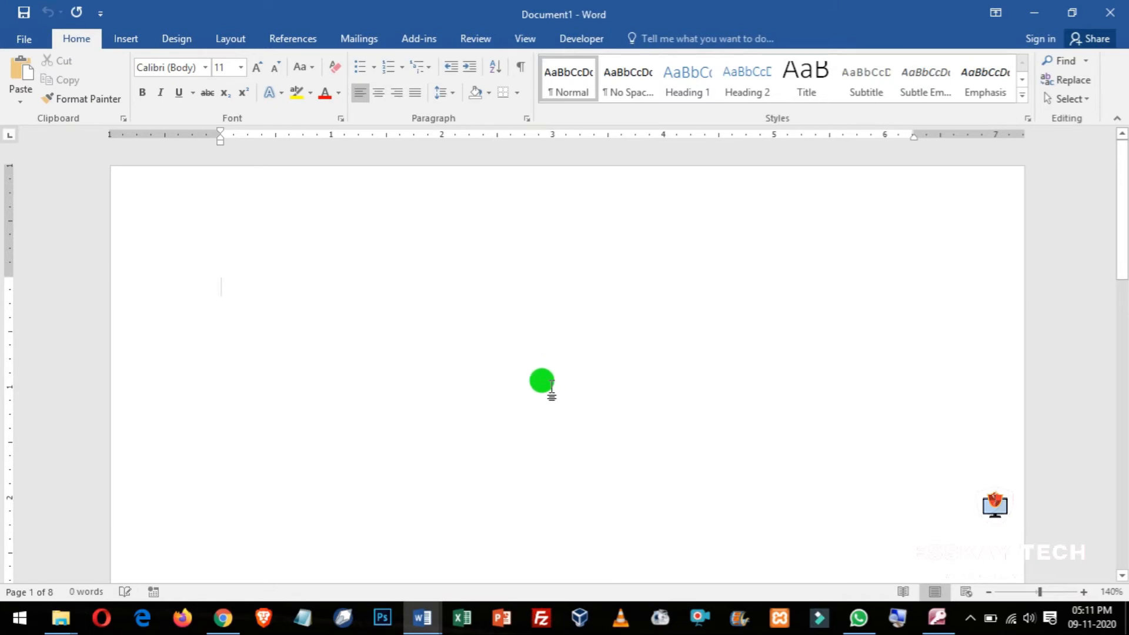
text(Resume)
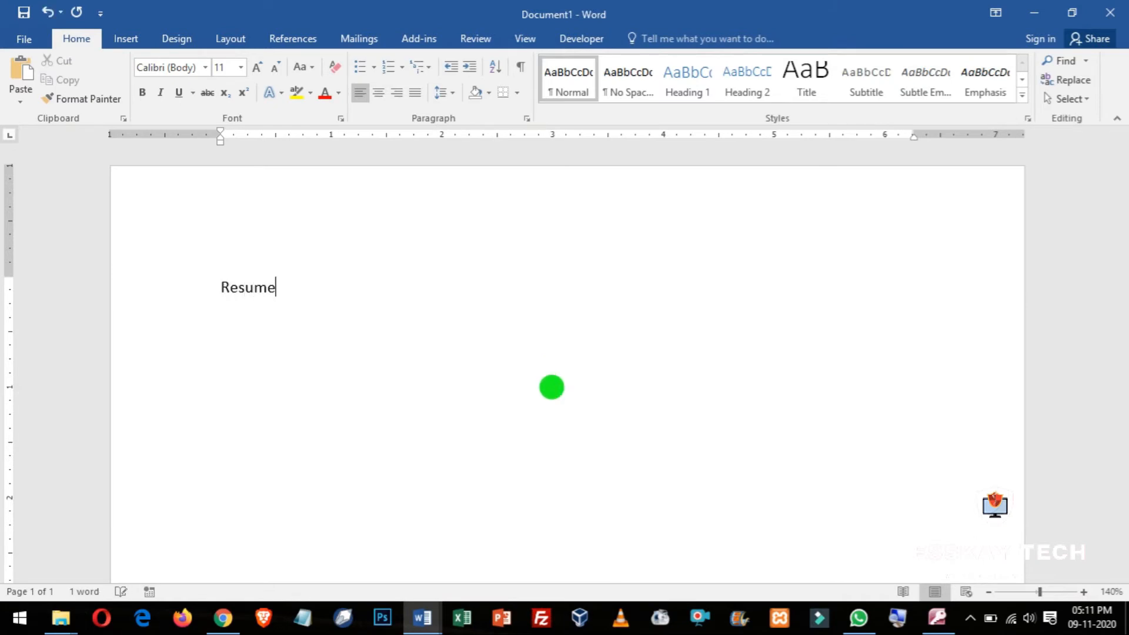
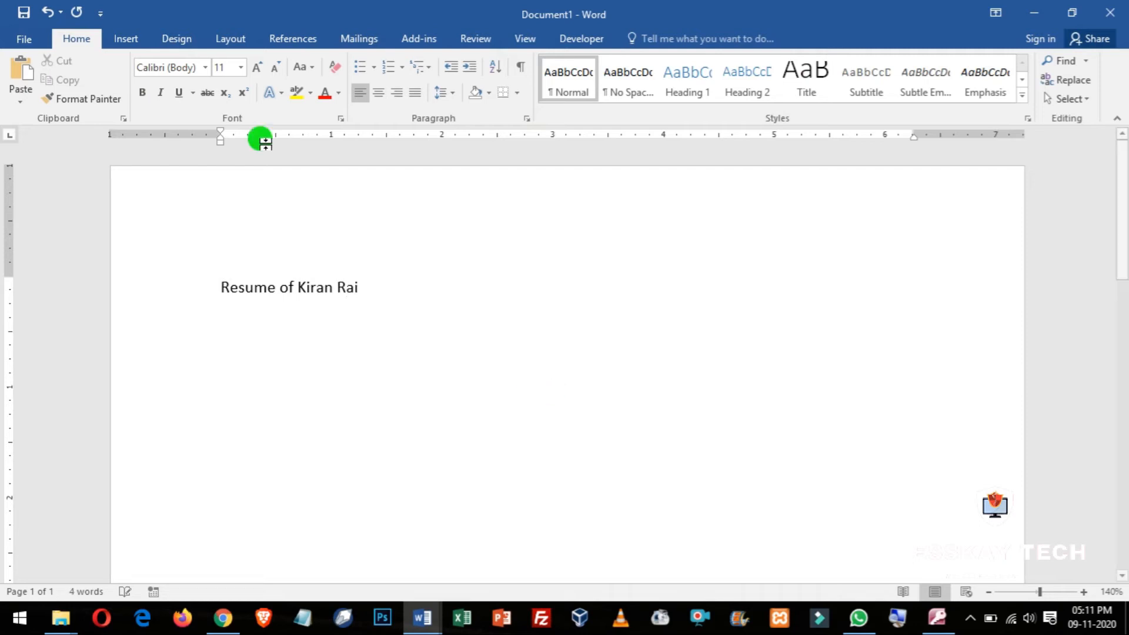
click(24, 13)
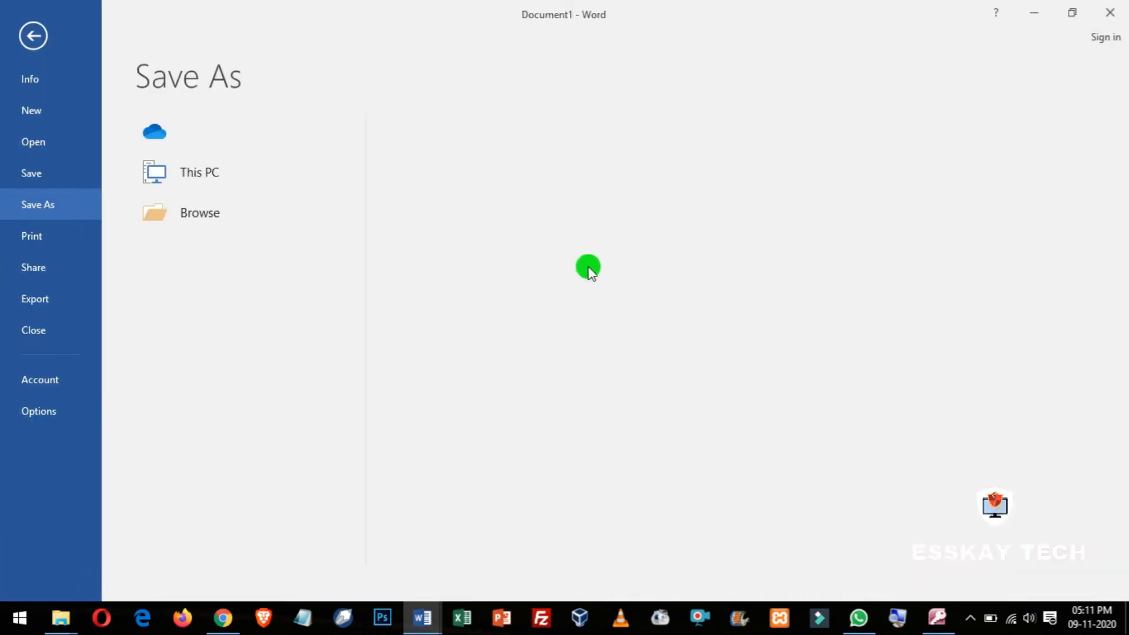
click(184, 173)
click(203, 257)
drag(381, 351, 376, 226)
click(324, 238)
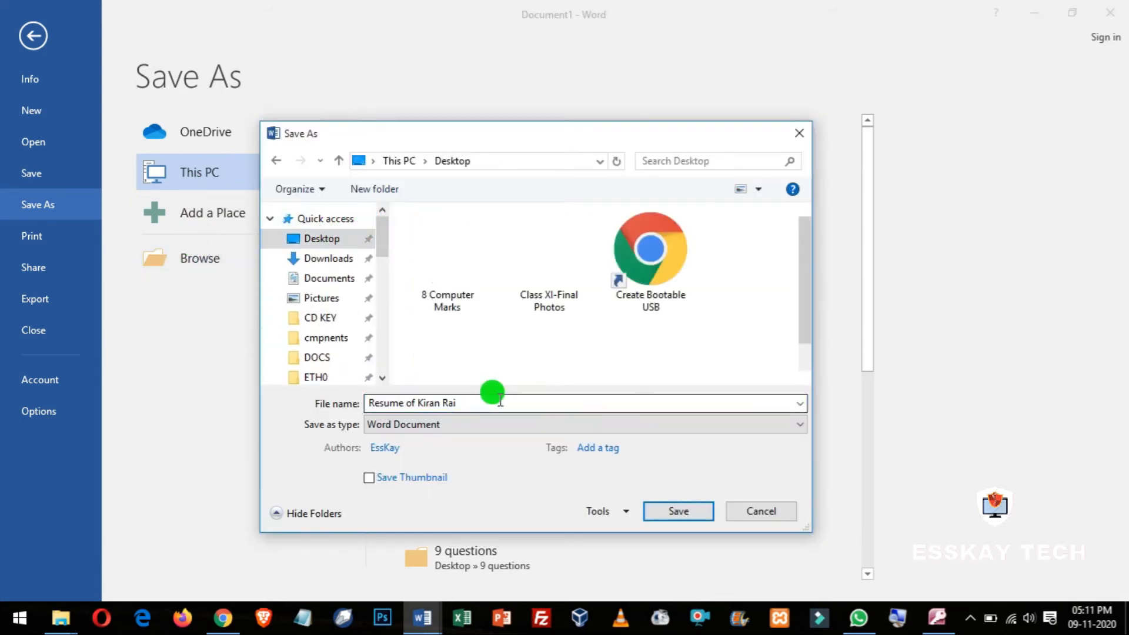
click(687, 513)
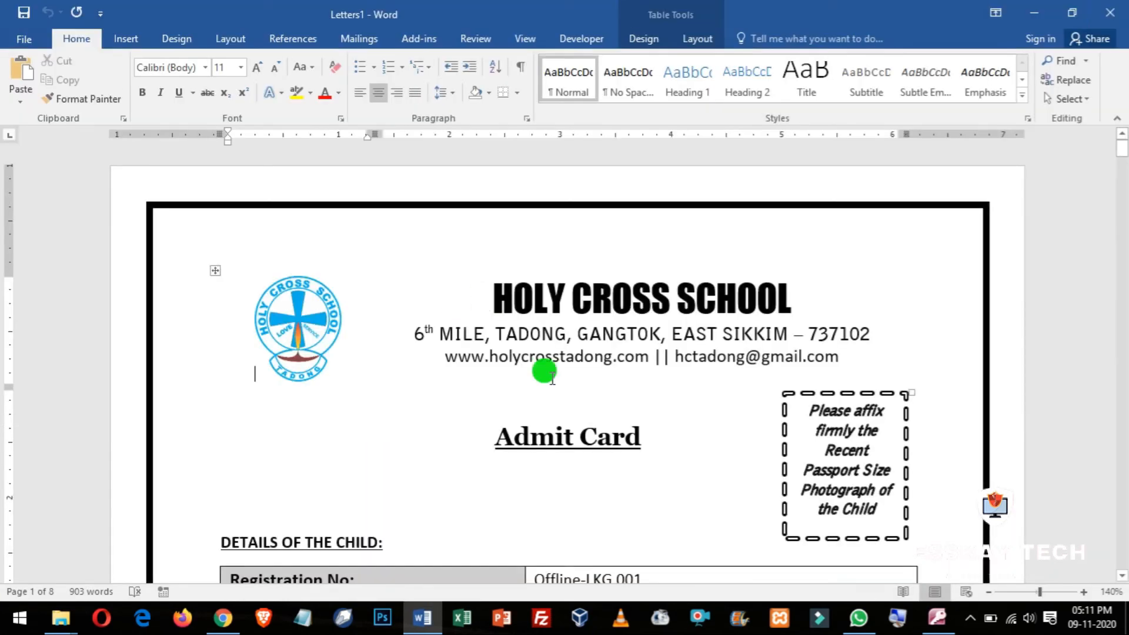
Step: Close Word without saving Letters1, reposition the resume icon, and return to Access
click(1109, 13)
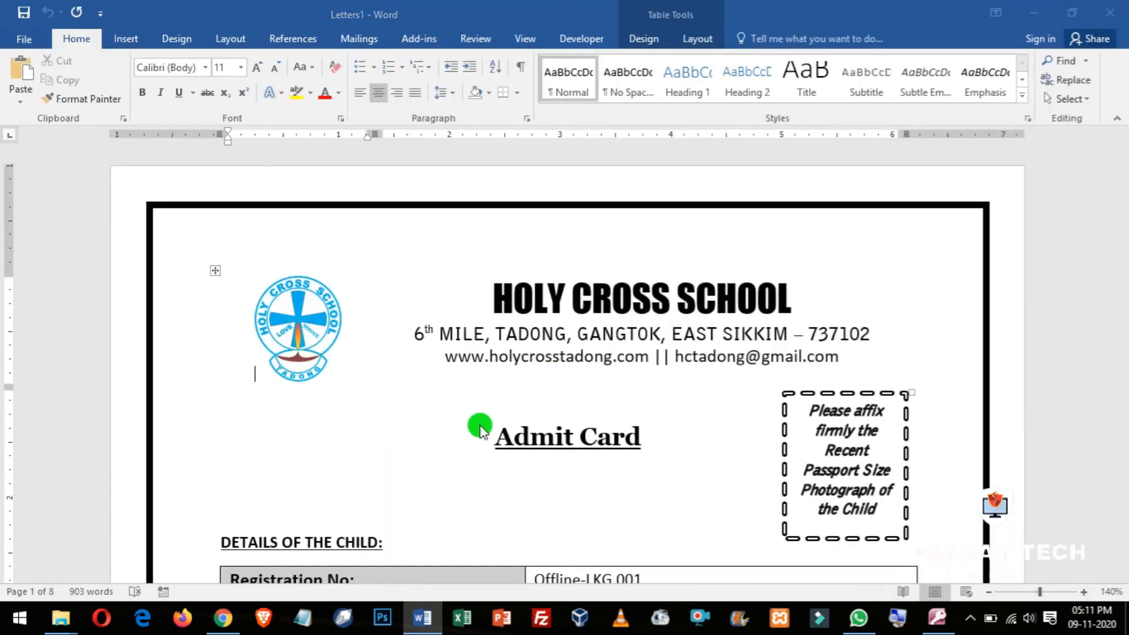
click(576, 340)
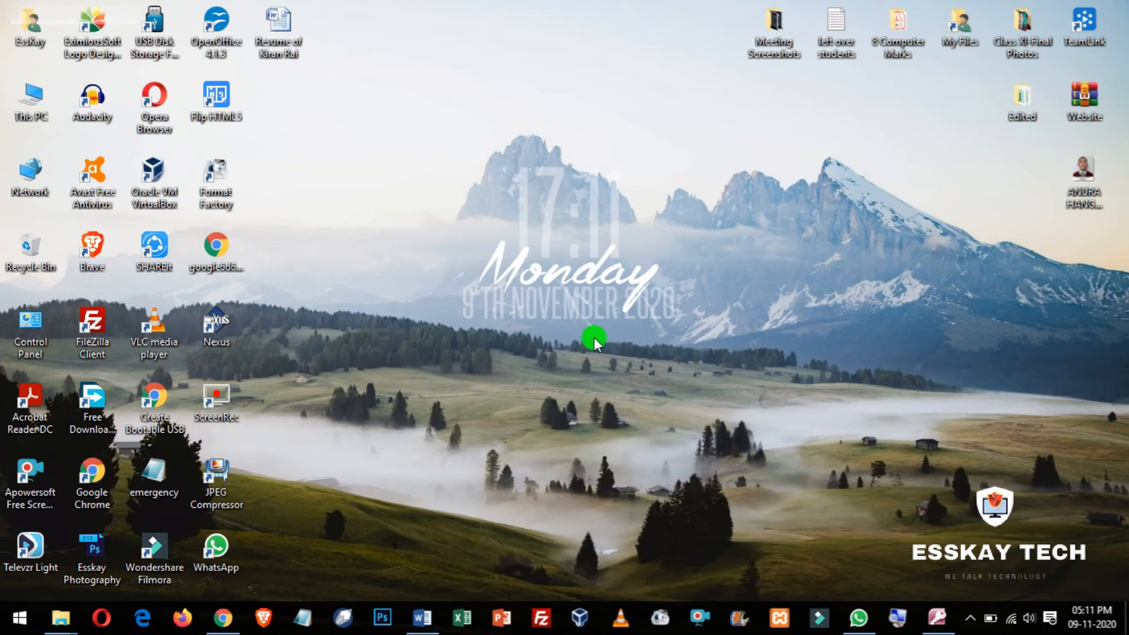
drag(307, 56, 675, 76)
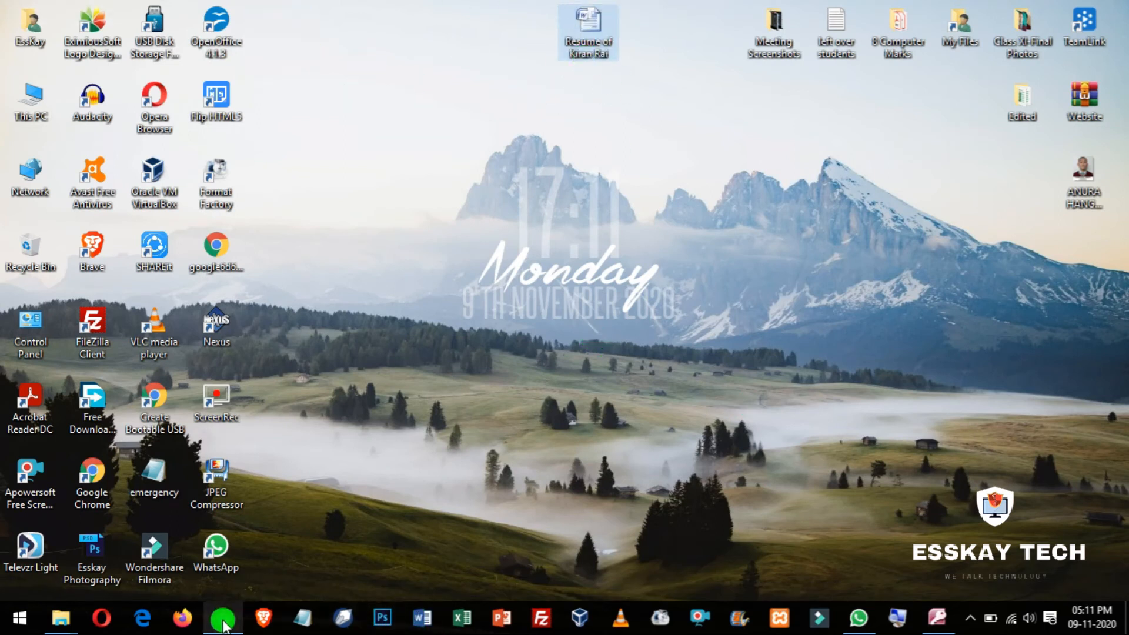
click(936, 618)
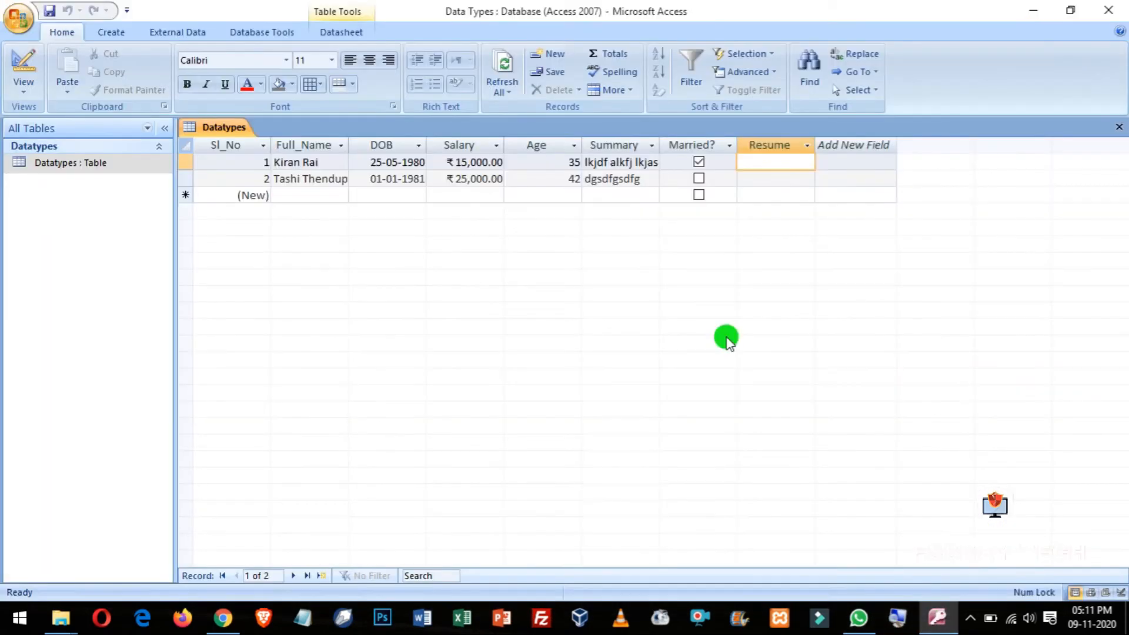
Step: Try opening record 1's empty Resume cell, check the notification-area icons, and return to the datasheet
double_click(767, 162)
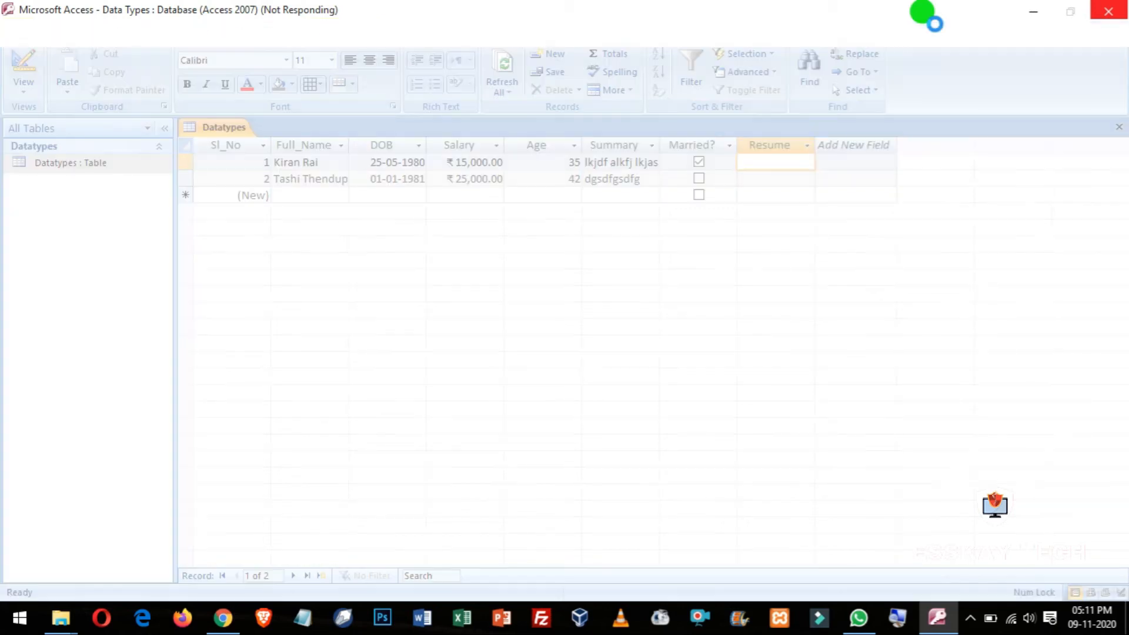
click(973, 619)
click(974, 619)
click(972, 619)
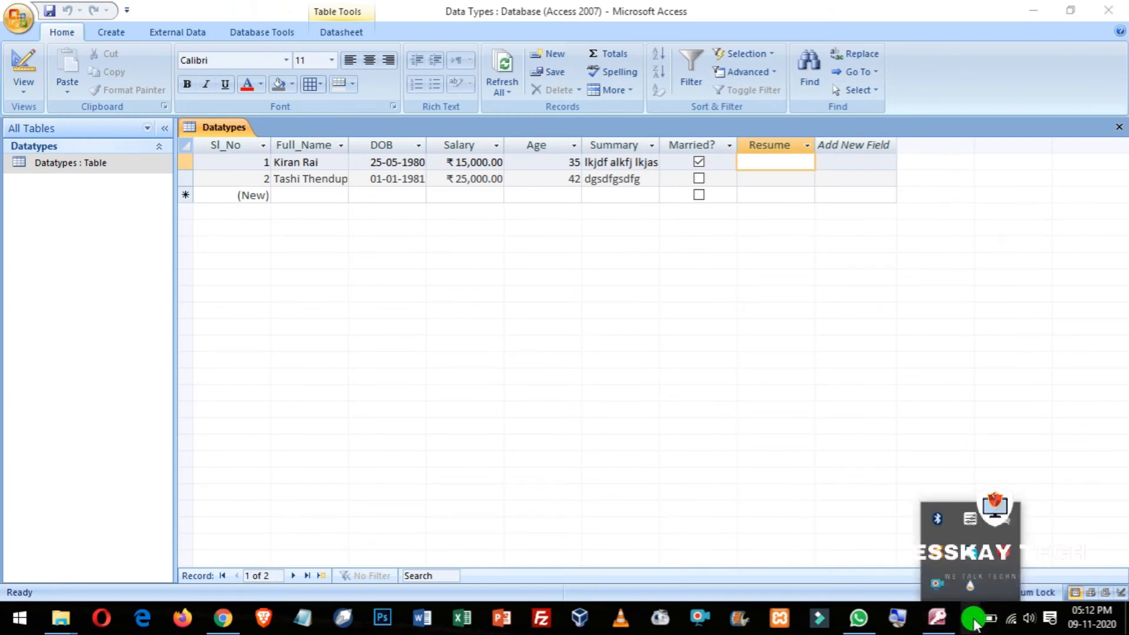
click(754, 165)
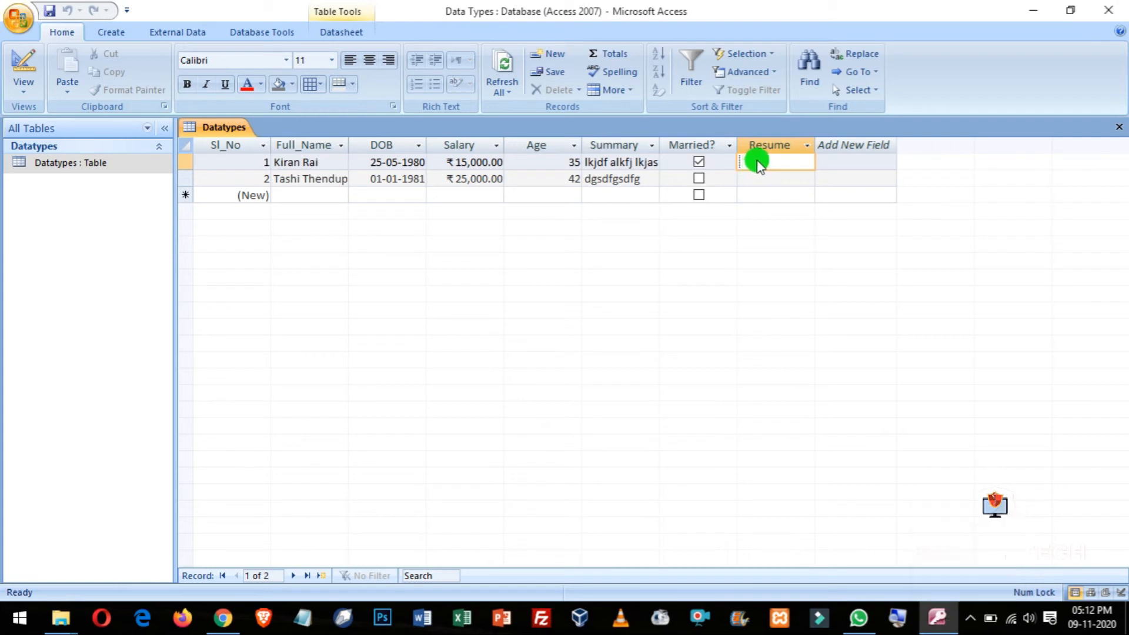
Step: Embed the Desktop resume Word file into record 1's Resume cell via Insert Object, Create from File
right_click(756, 162)
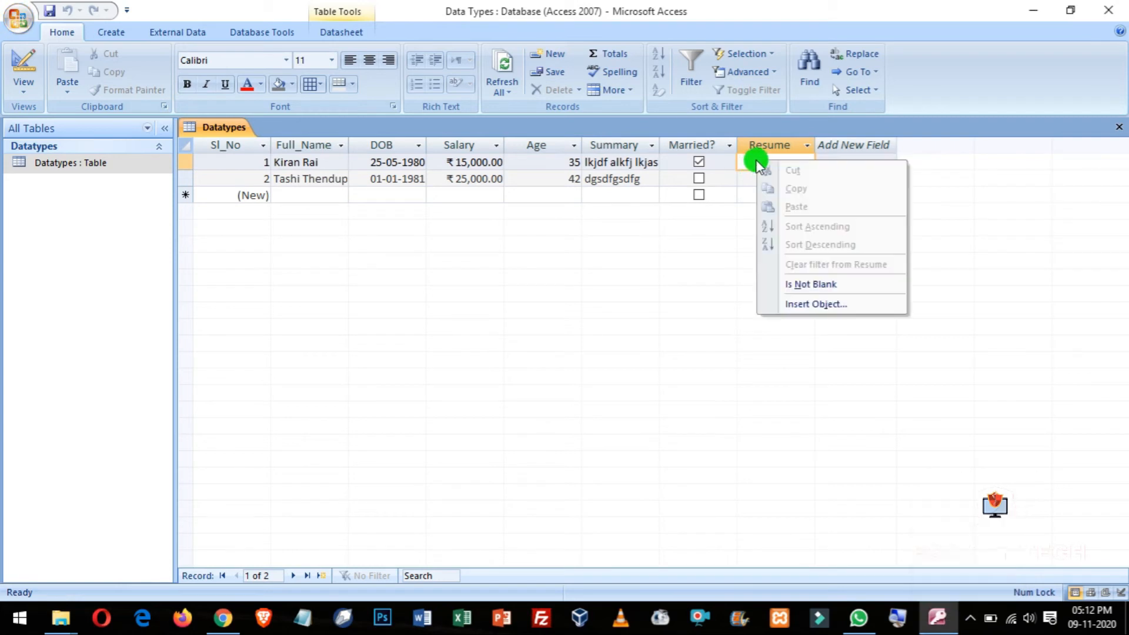
click(813, 301)
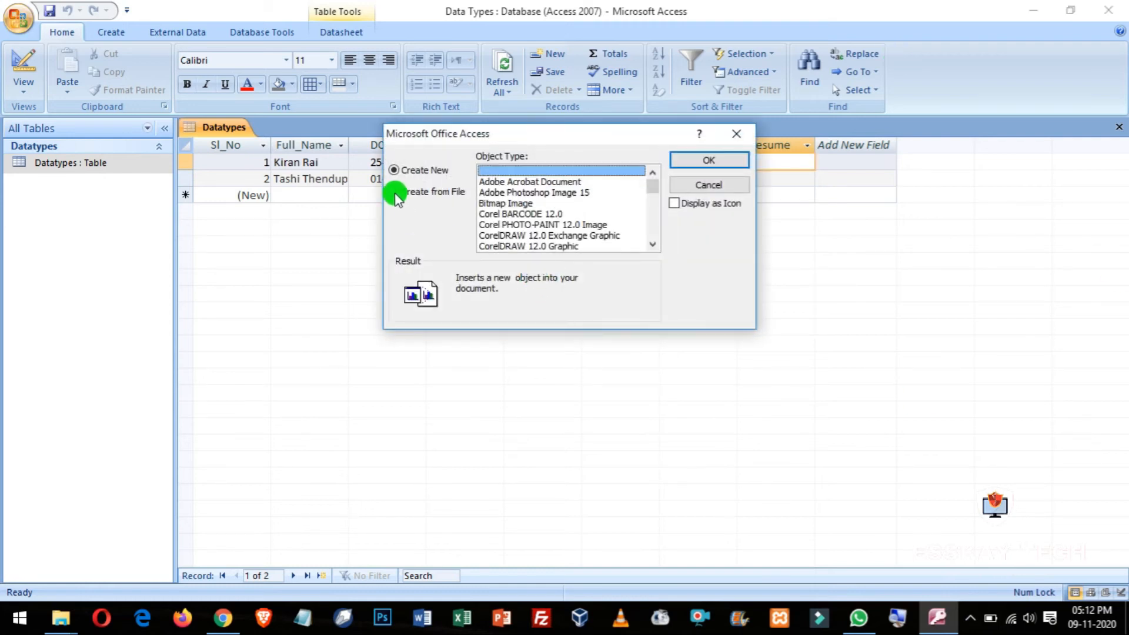
click(396, 196)
click(517, 190)
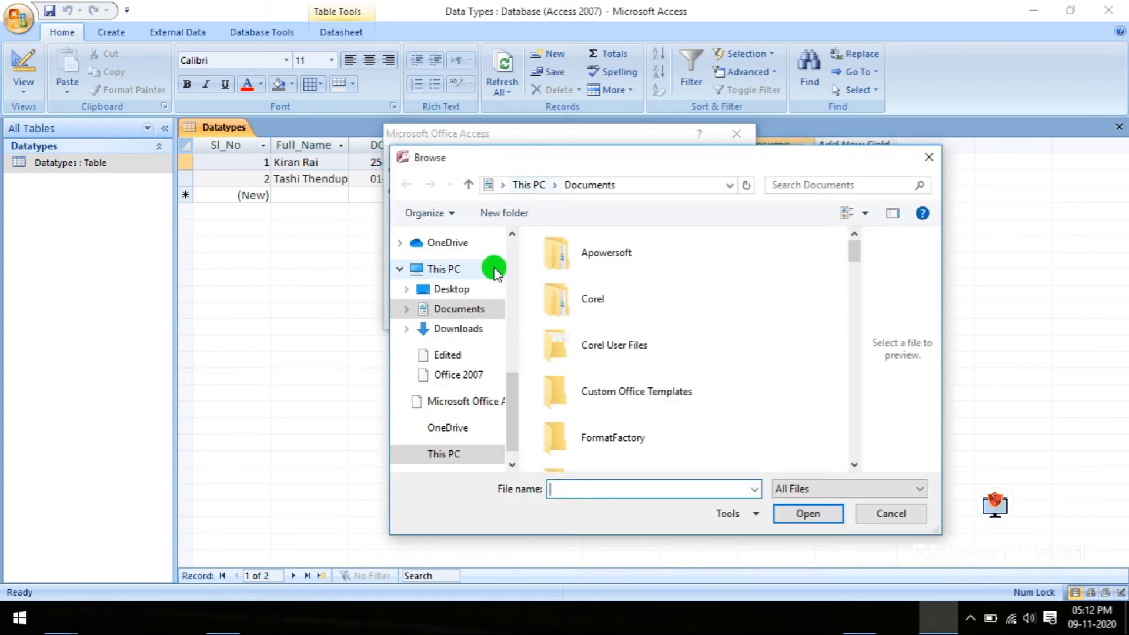
click(492, 290)
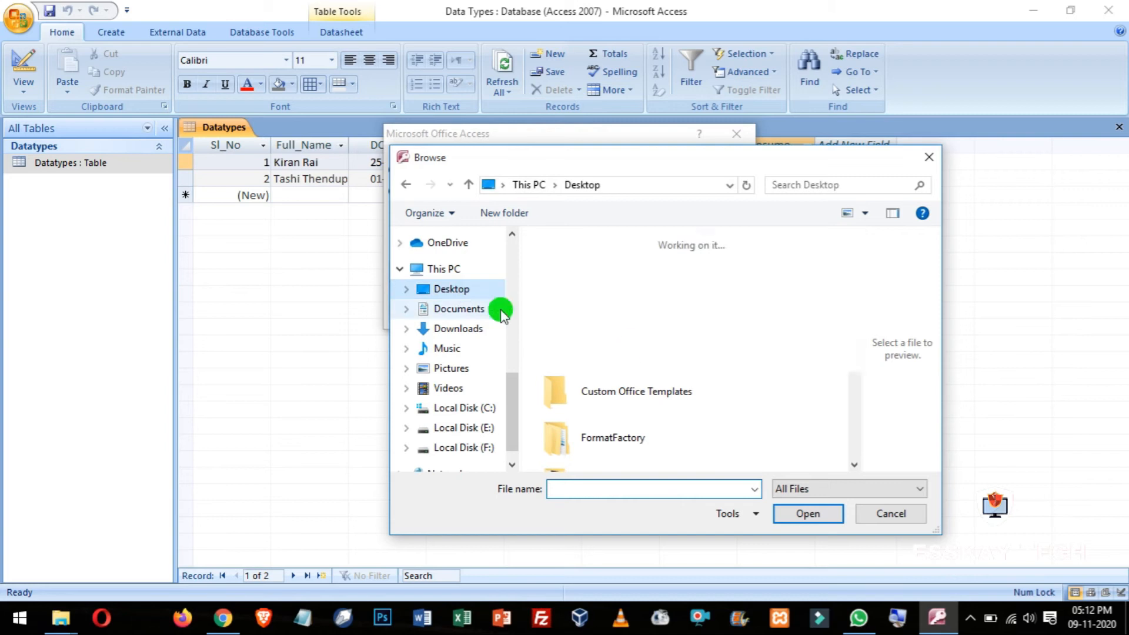
drag(854, 282, 857, 391)
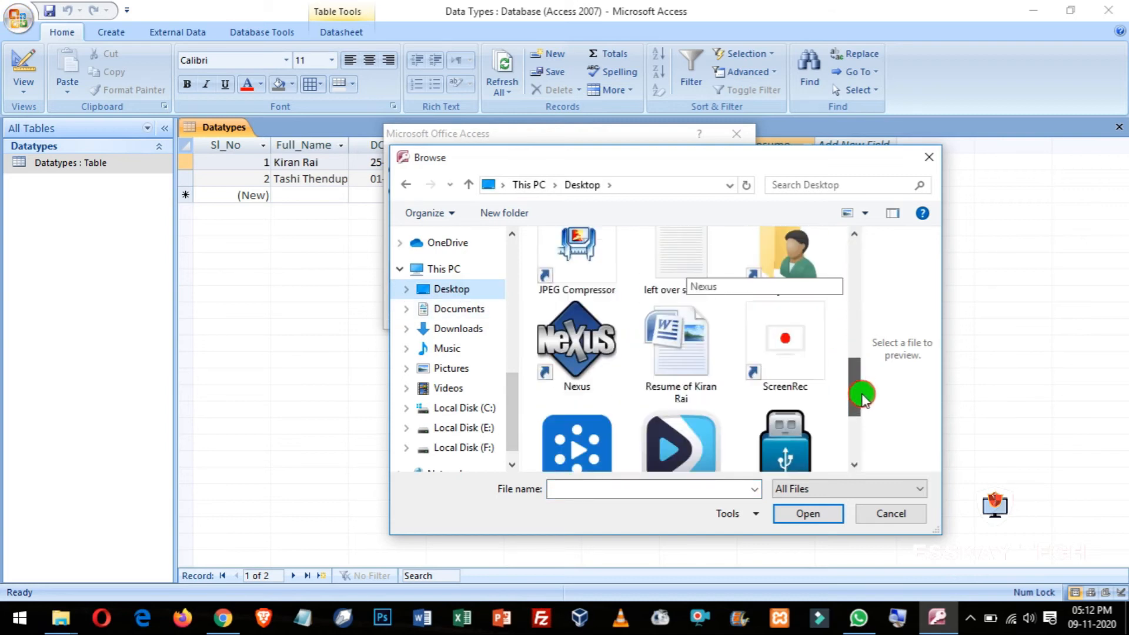
click(671, 367)
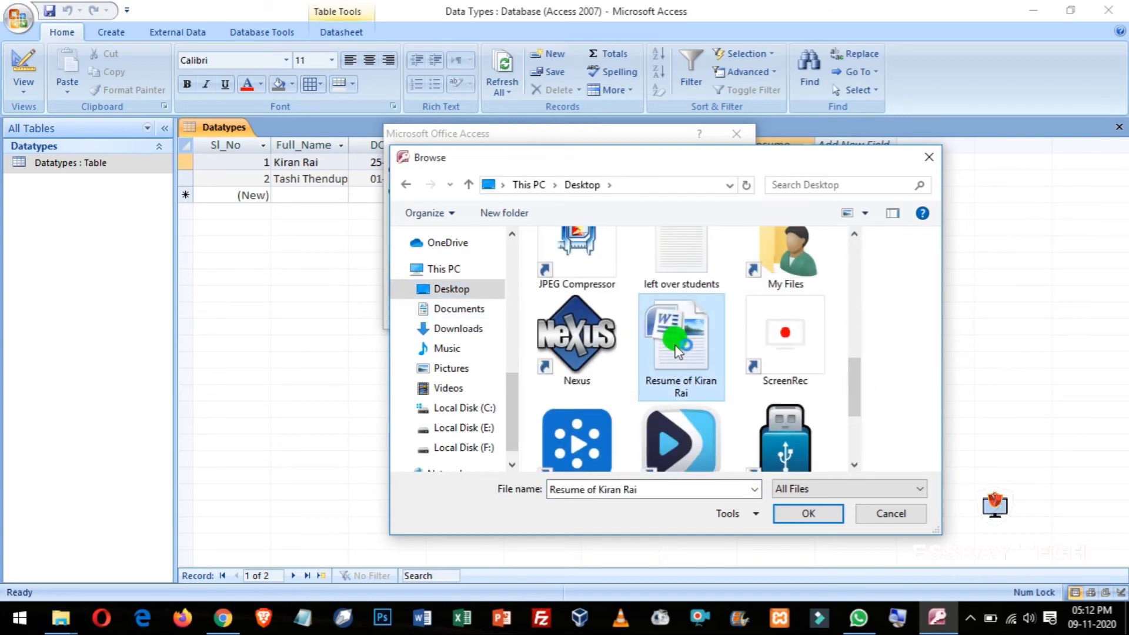
click(814, 513)
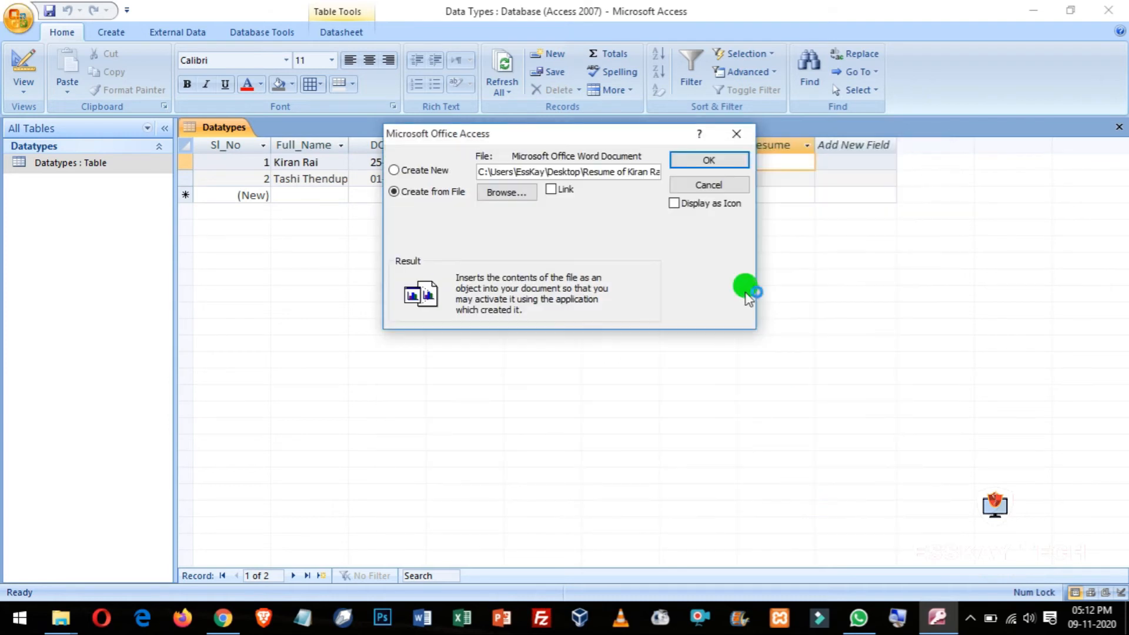
click(709, 159)
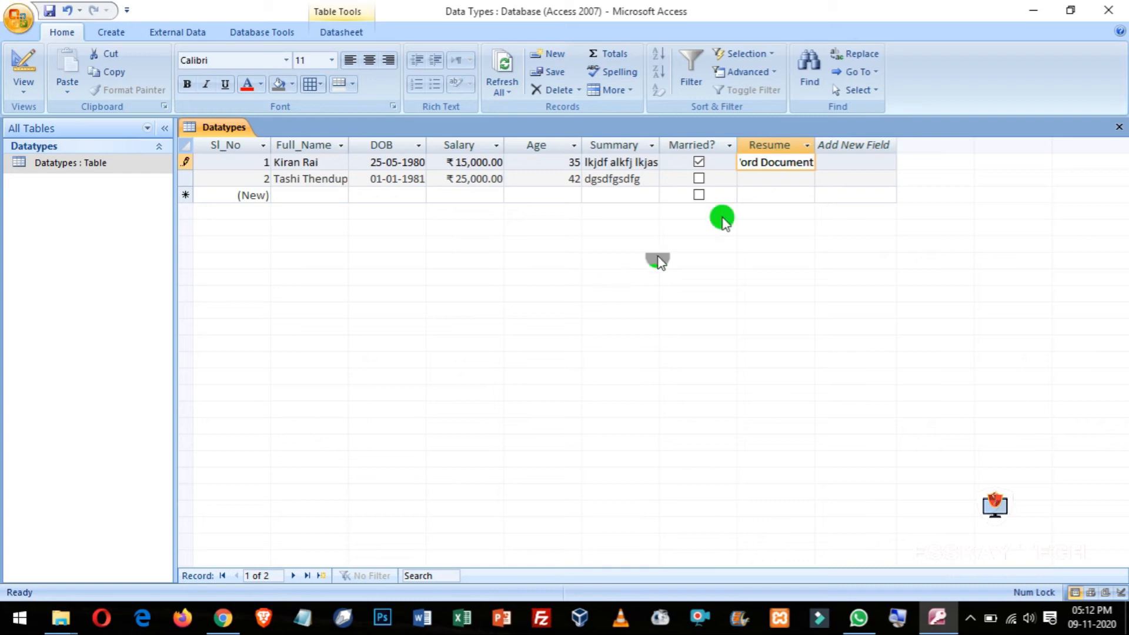
Step: Save the record, open the embedded resume in Word to check it, and adjust the Resume column width
click(792, 165)
click(43, 14)
click(752, 177)
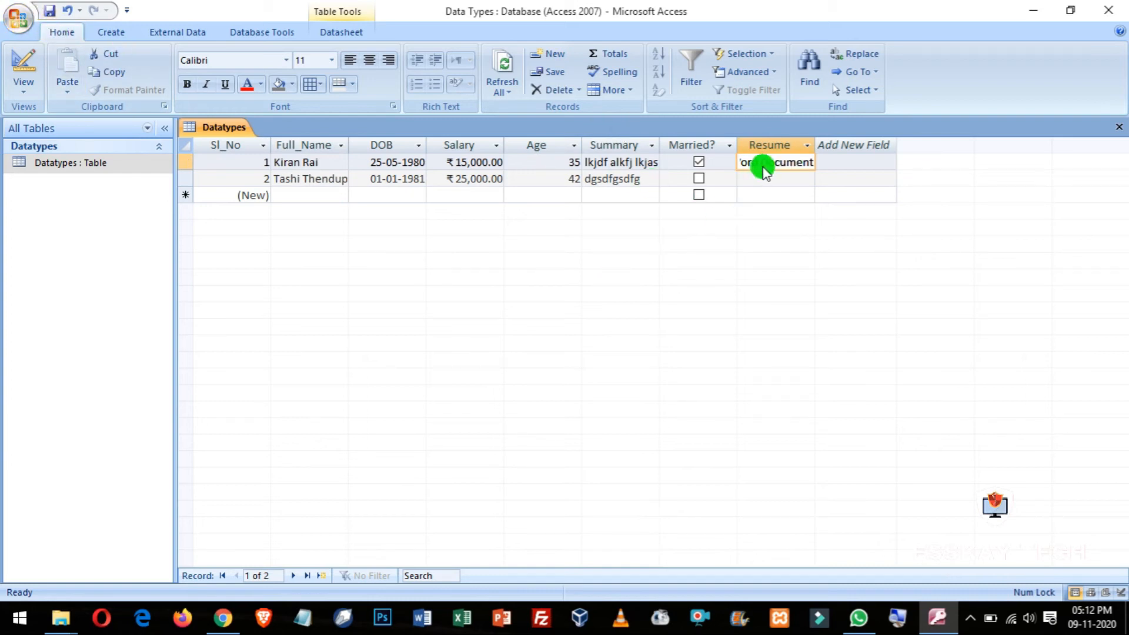
double_click(763, 164)
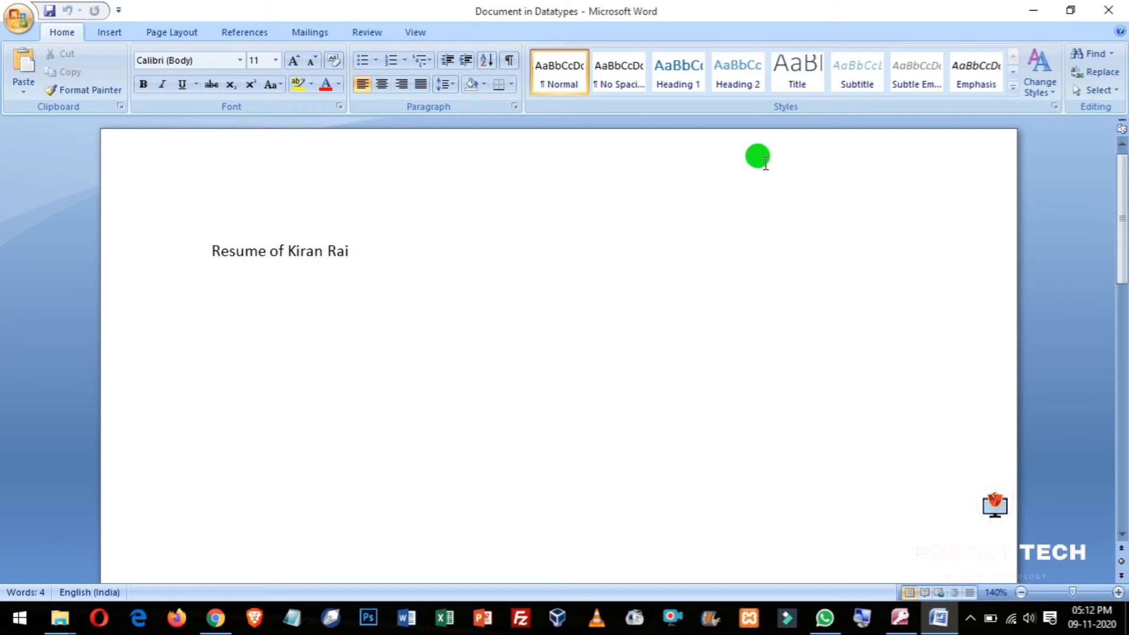
click(1108, 10)
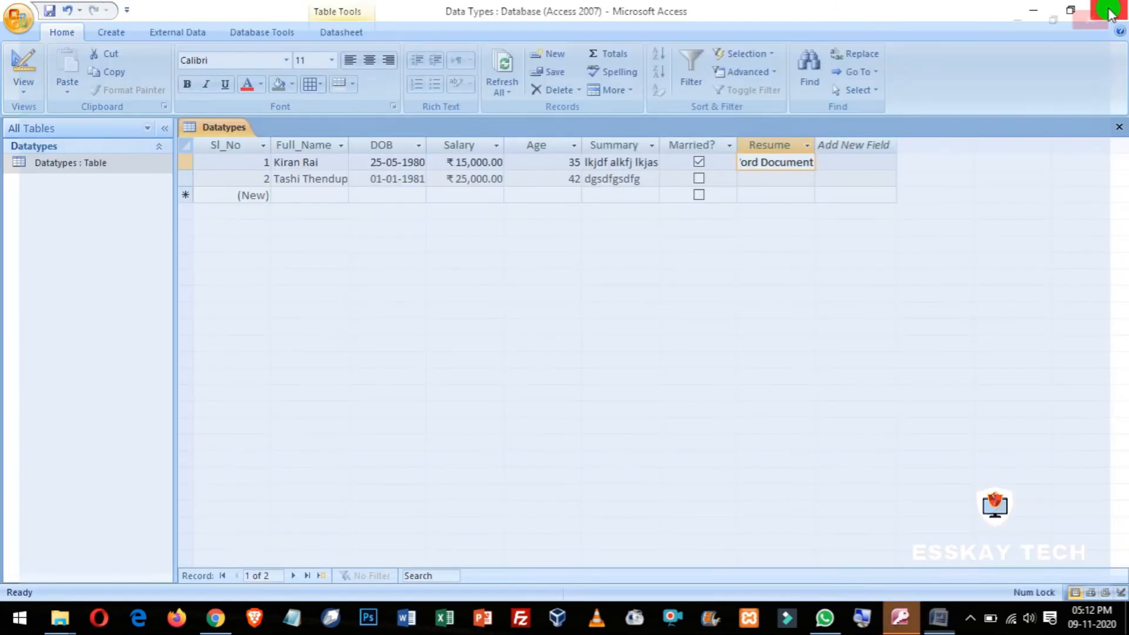
drag(814, 145, 881, 149)
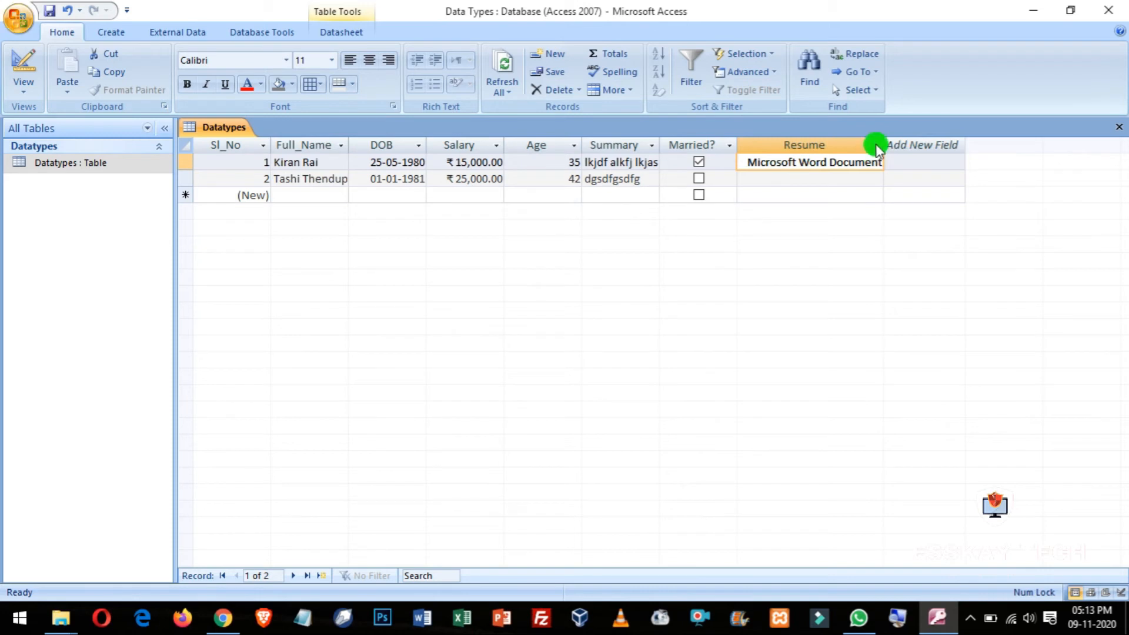
drag(884, 148, 807, 147)
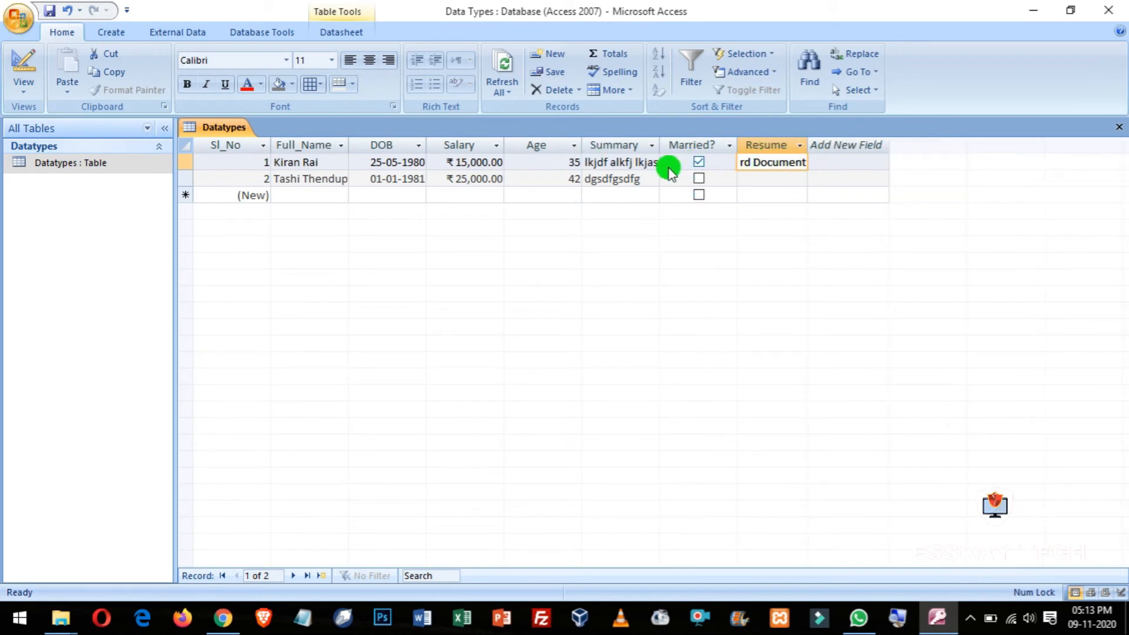
Step: Switch the Datatypes table to Design View, focusing on Resume's OLE Object type
click(23, 89)
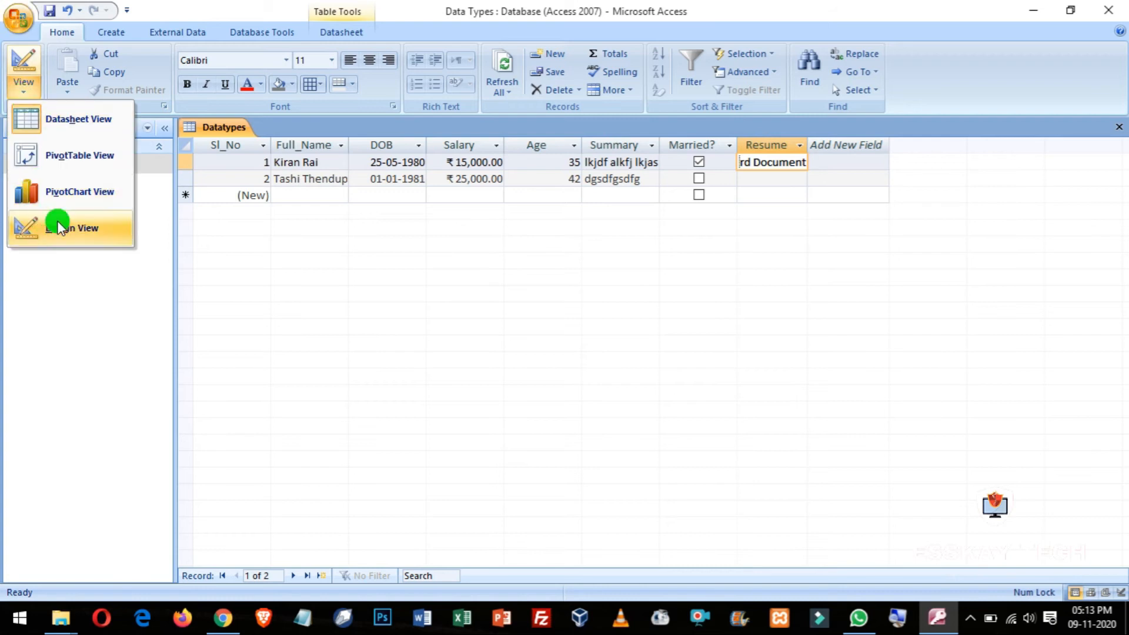
click(59, 228)
click(414, 269)
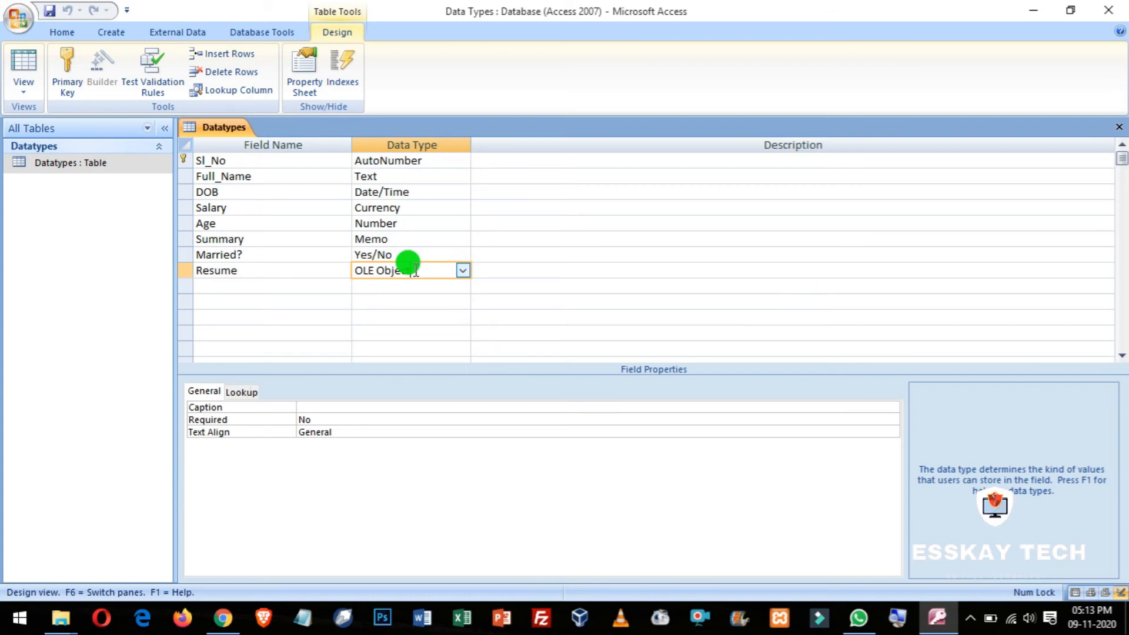
Step: Add a Merit_Certificates field below Resume and set its data type to Attachment
click(237, 286)
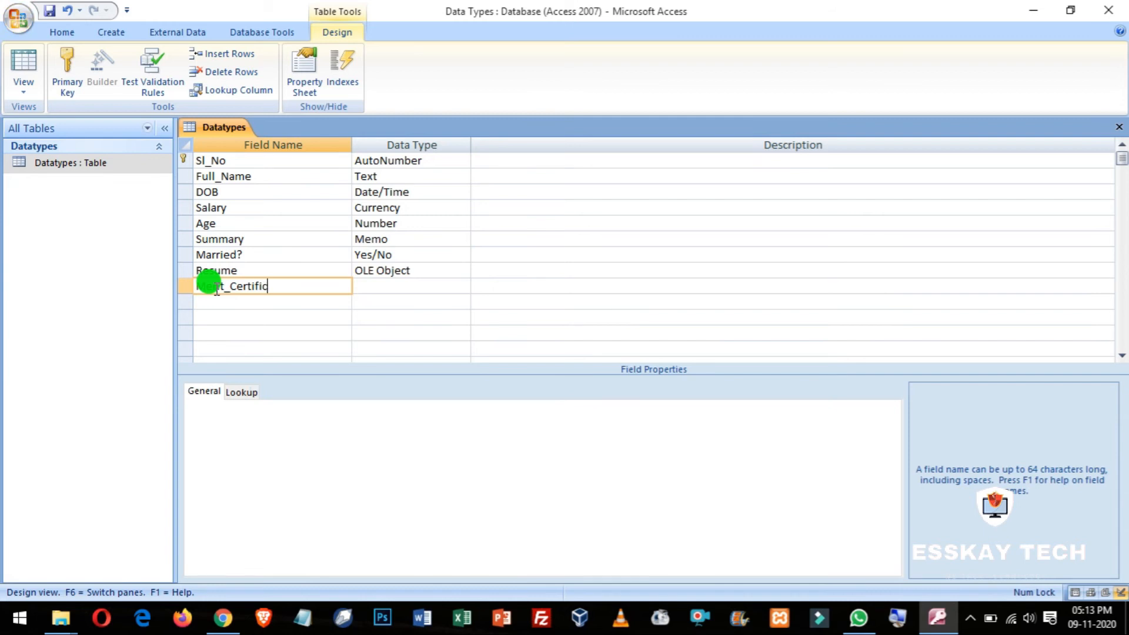
key(Tab)
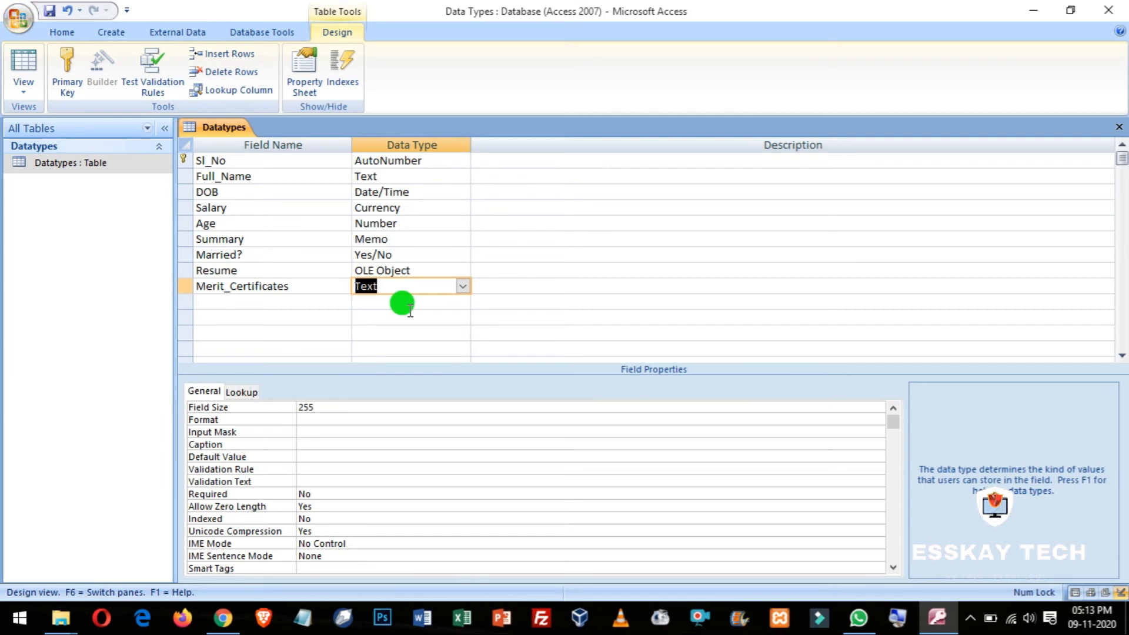
click(462, 286)
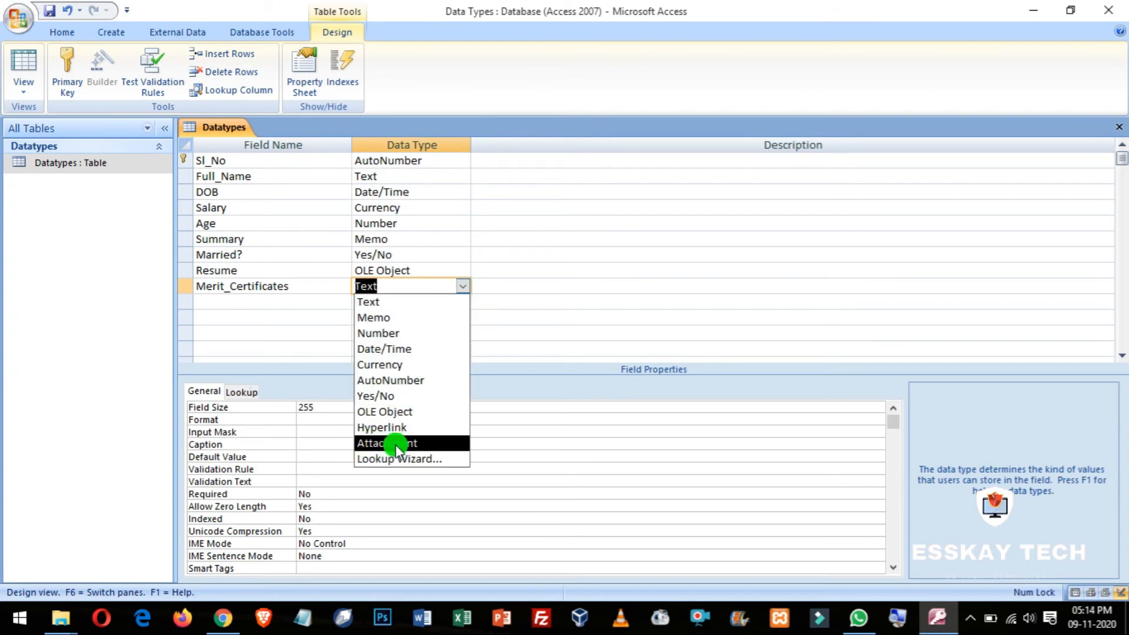
click(397, 447)
click(477, 272)
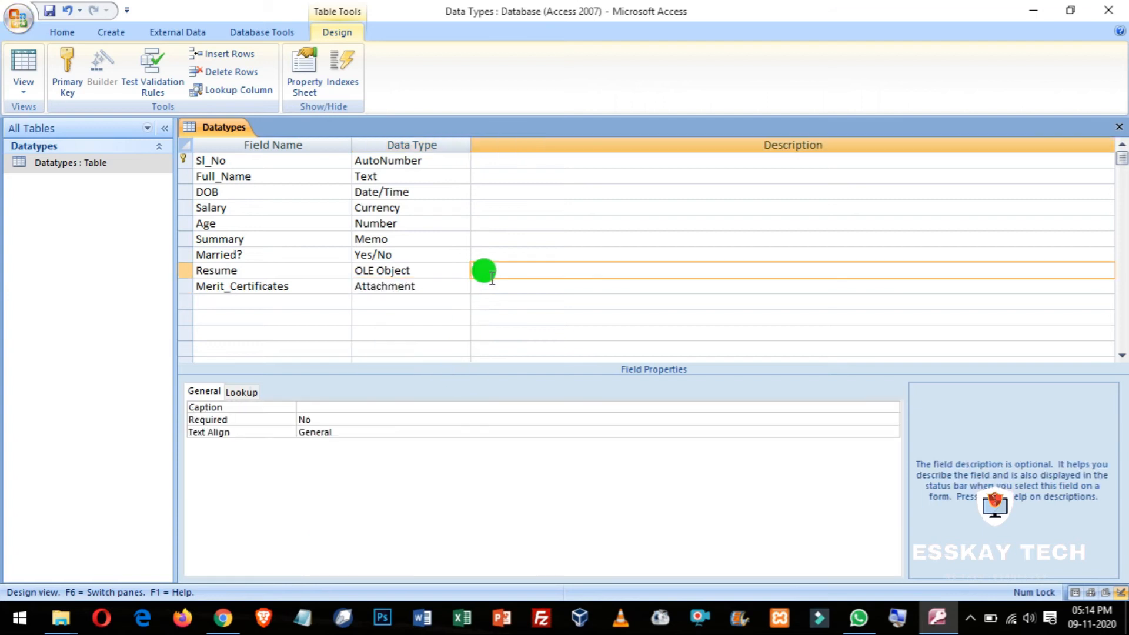
click(429, 286)
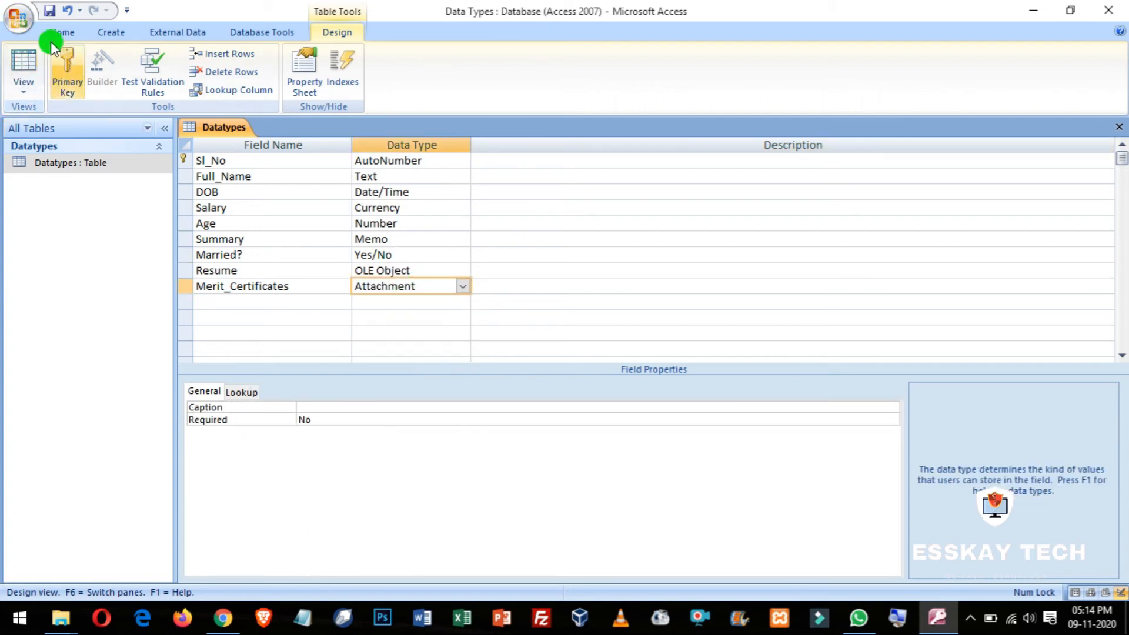
Step: In Datasheet view, attach the student photo to the first record's Merit_Certificates cell
click(22, 65)
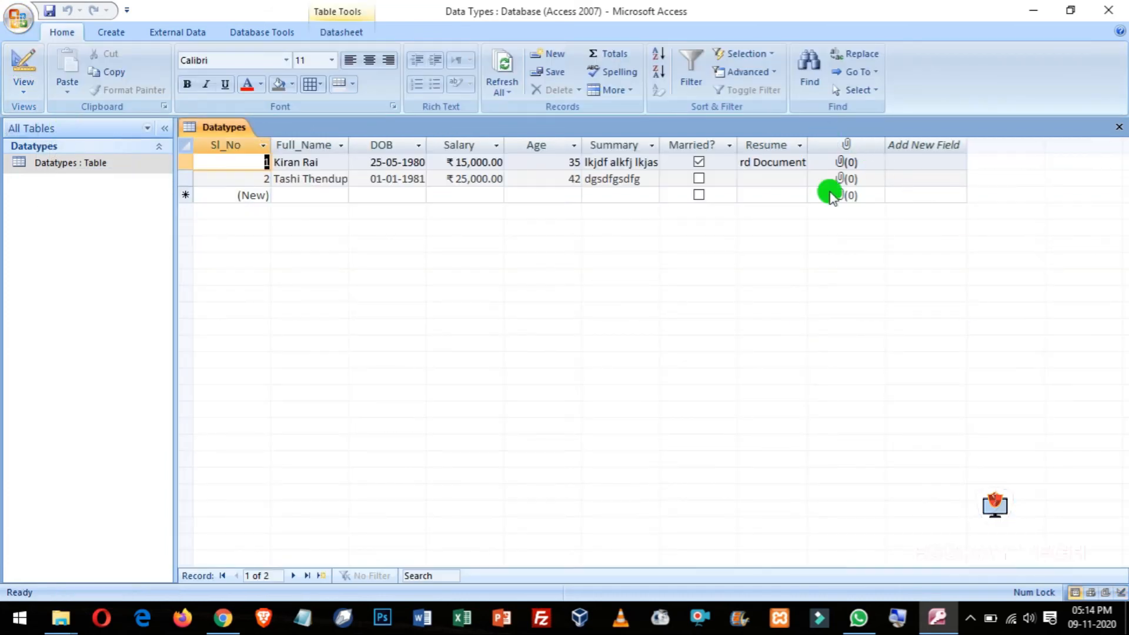
click(900, 623)
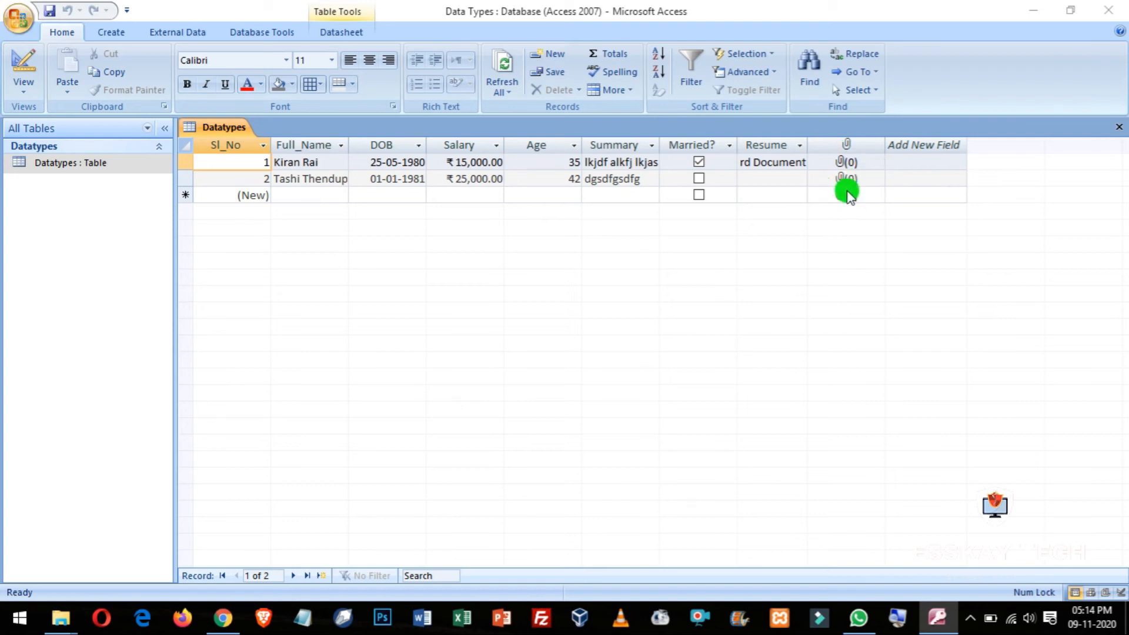
click(847, 166)
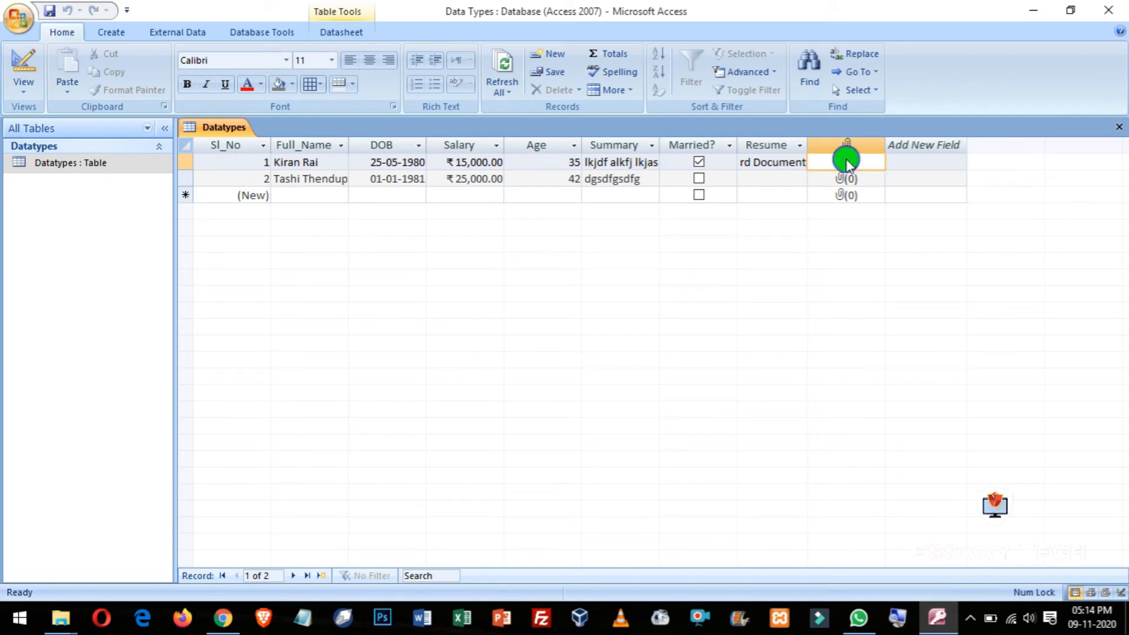
right_click(847, 162)
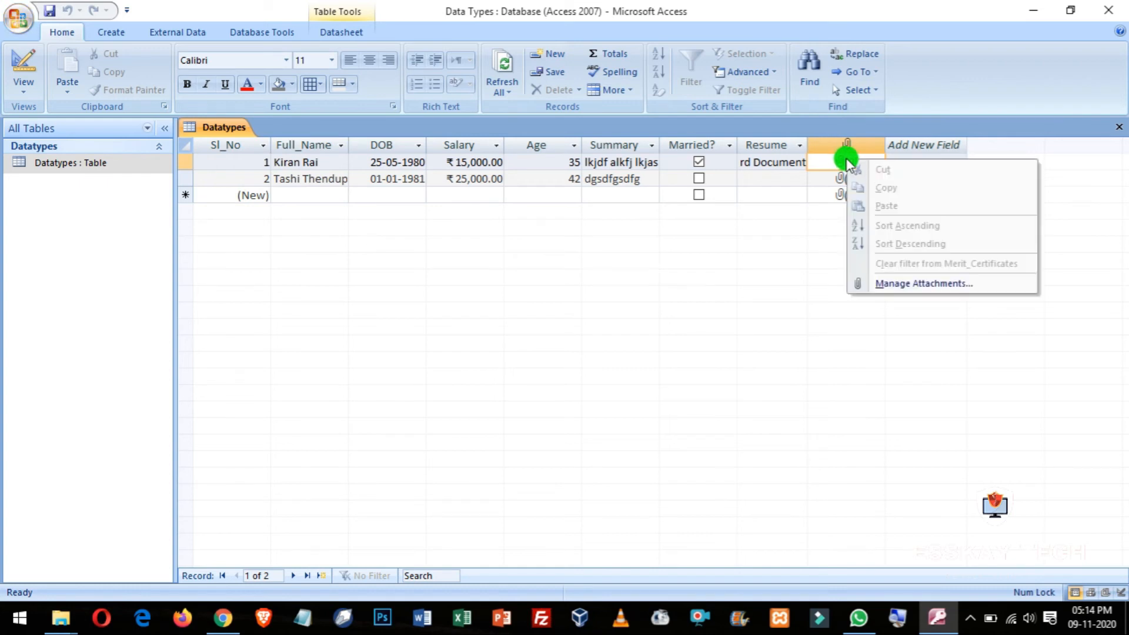
click(912, 284)
click(708, 255)
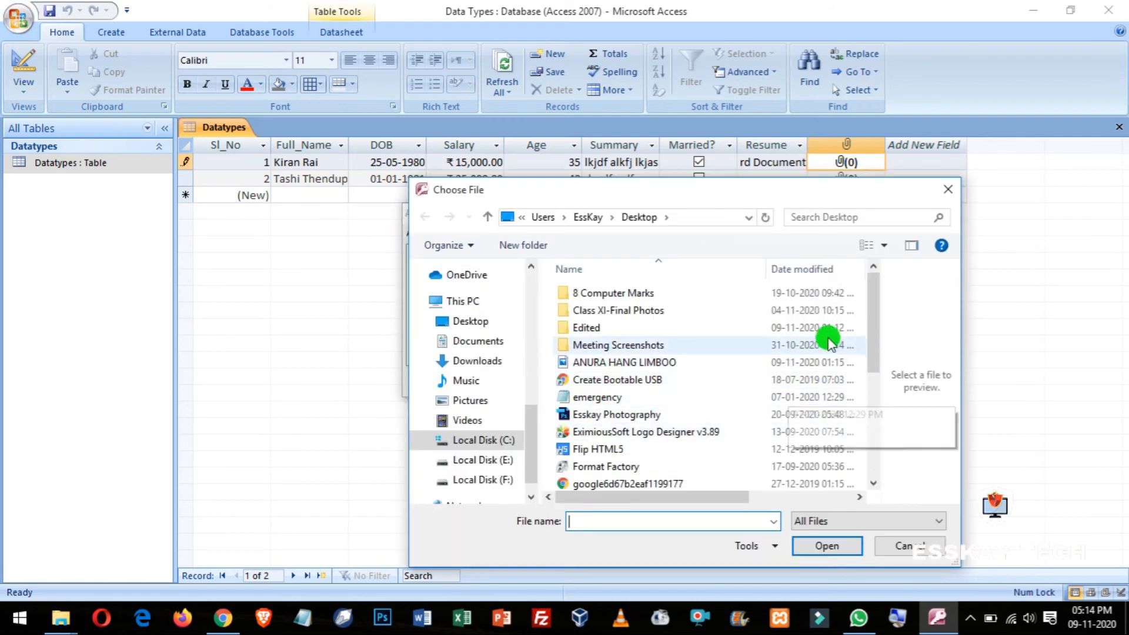
click(649, 362)
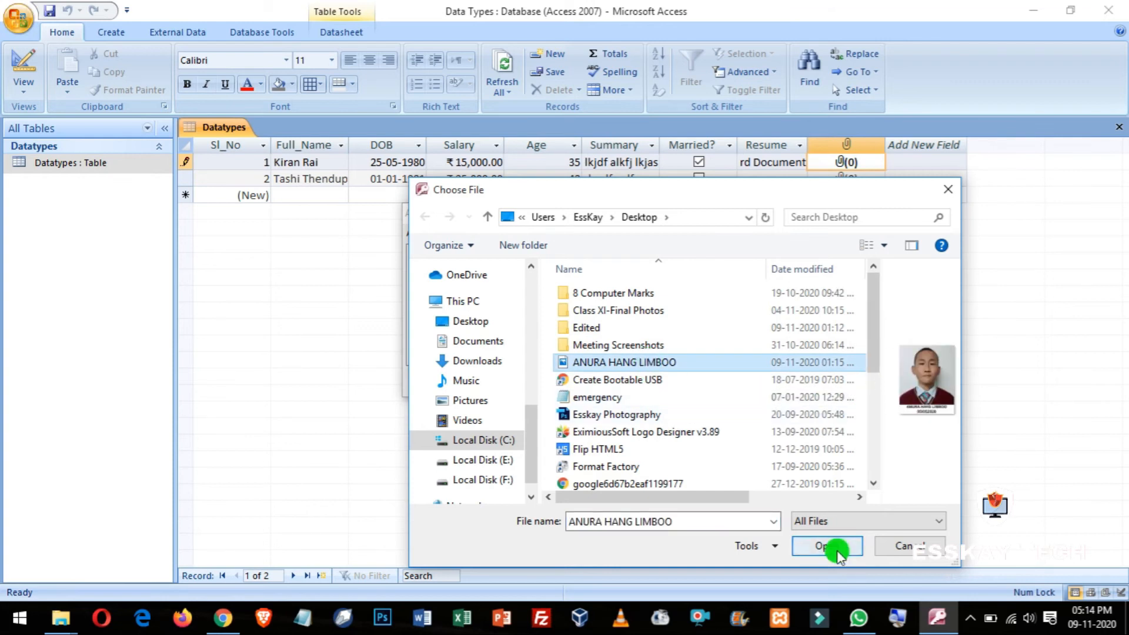
click(832, 545)
Step: Add the VIII A, VIII B and VIII C files from 8 Computer Marks, confirming four attachments
click(691, 257)
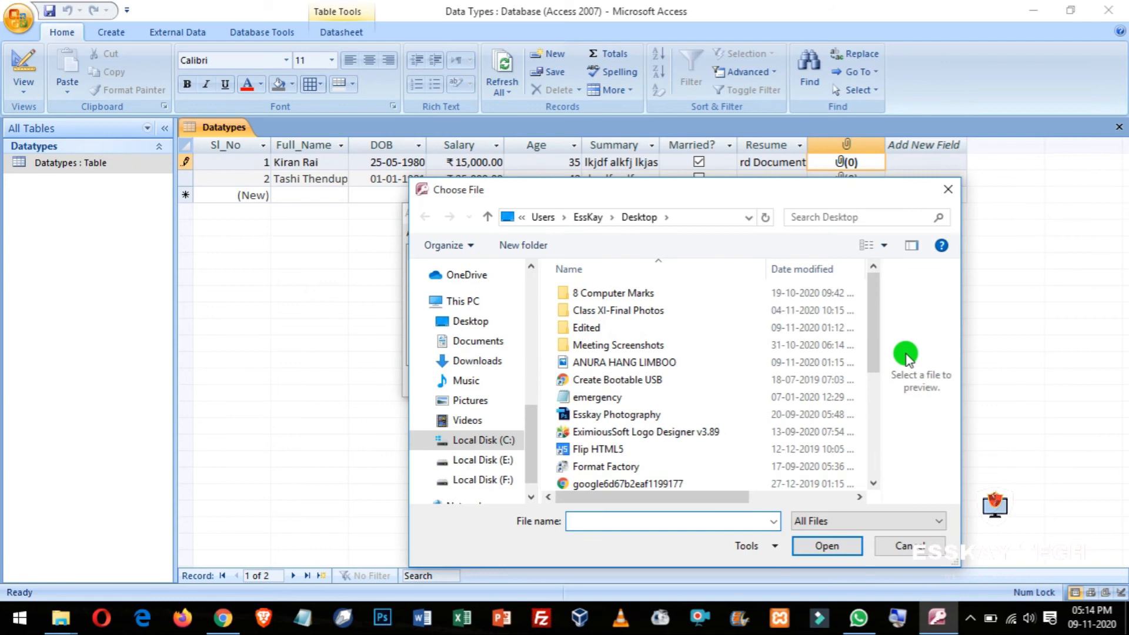
drag(873, 348, 871, 314)
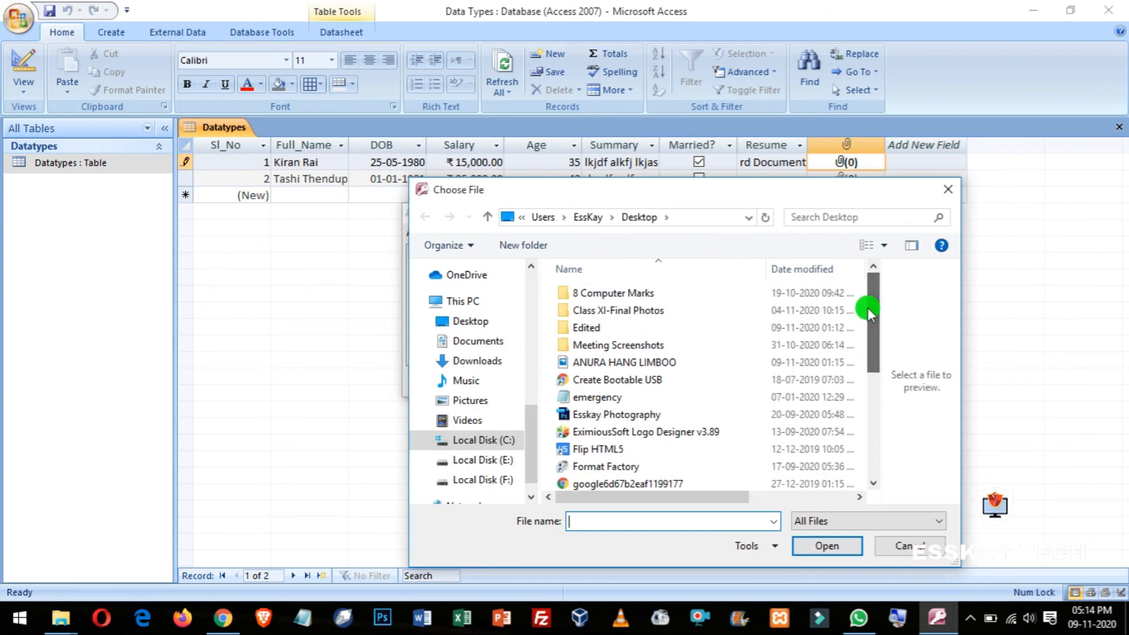
double_click(588, 293)
click(591, 292)
click(811, 543)
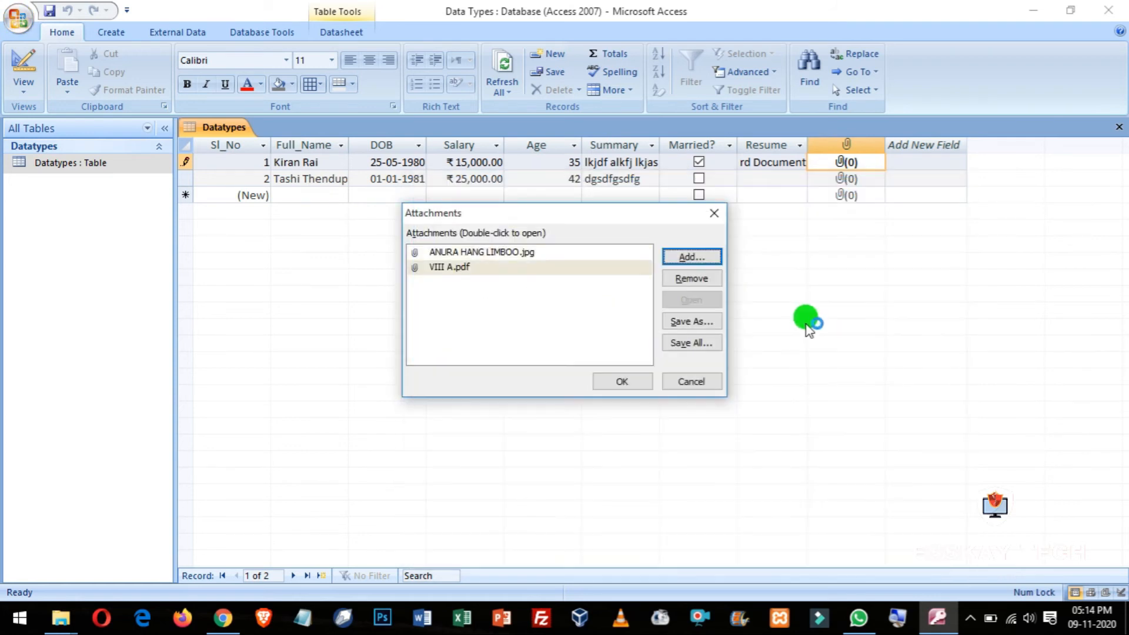
click(691, 257)
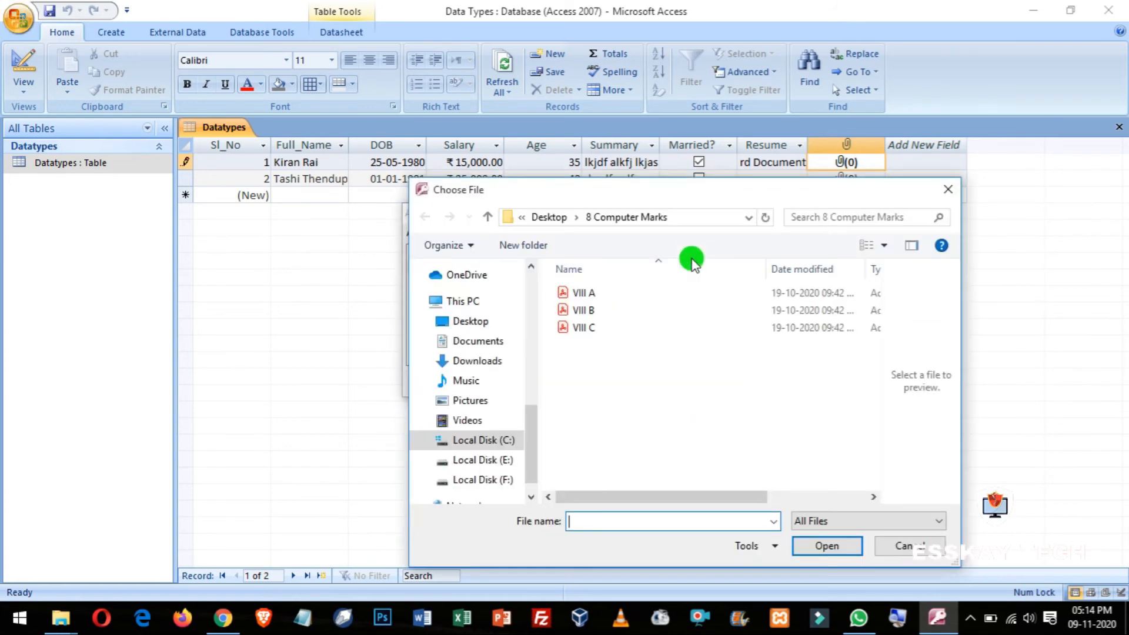
click(585, 309)
click(823, 545)
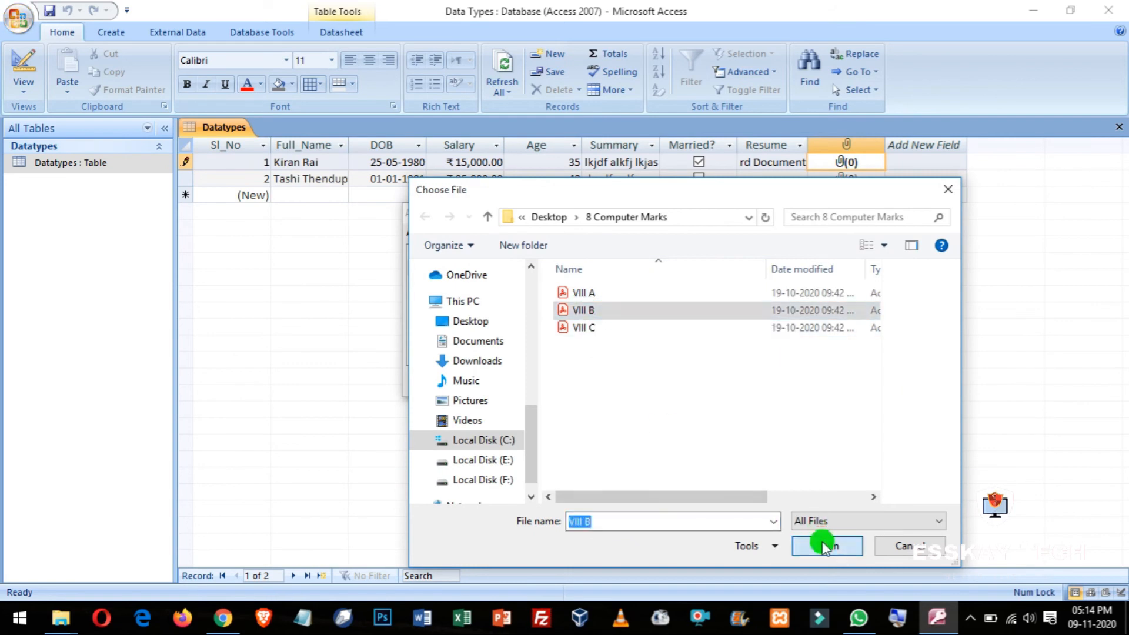
click(699, 254)
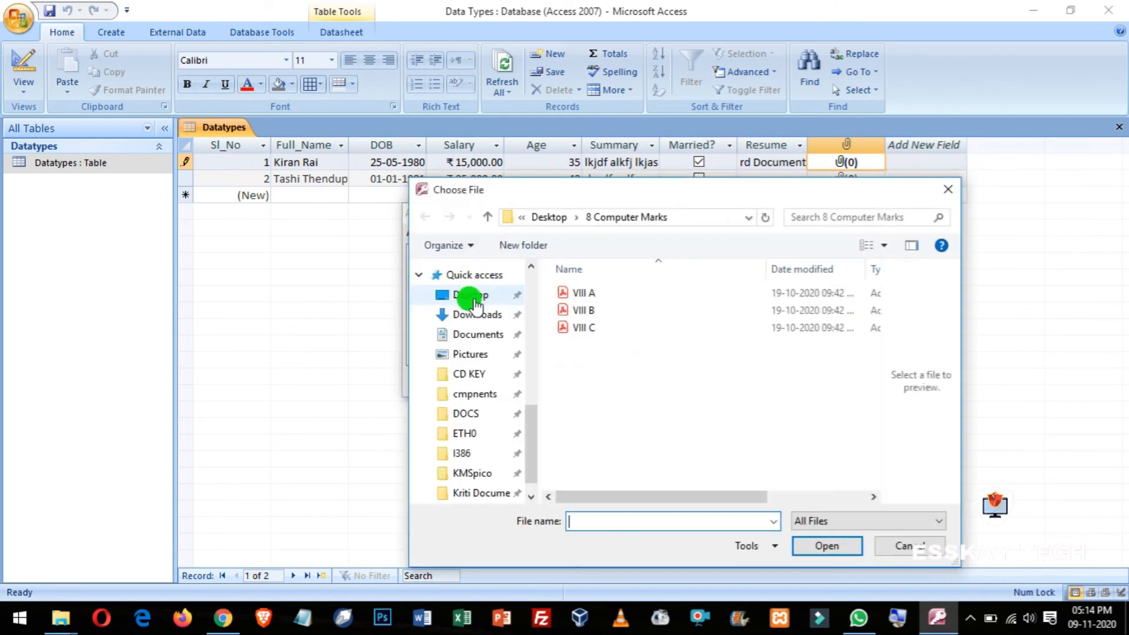
click(584, 327)
click(826, 545)
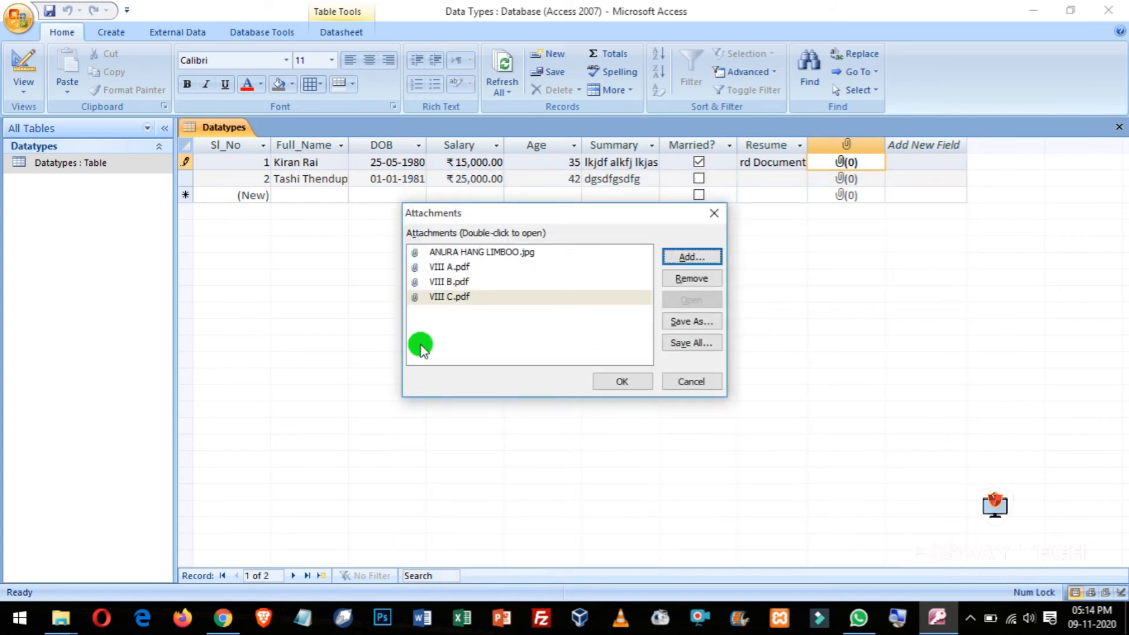
click(620, 380)
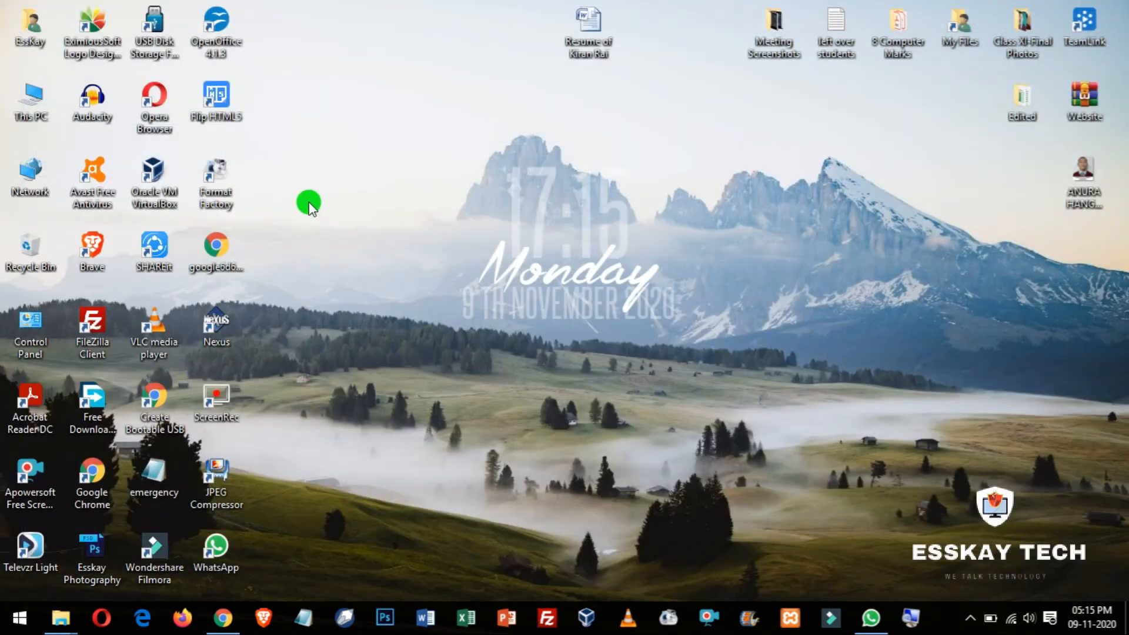
Step: Relaunch Access via msaccess from the Run prompt and open the recent Data Types database
right_click(309, 203)
click(368, 273)
key(super+r)
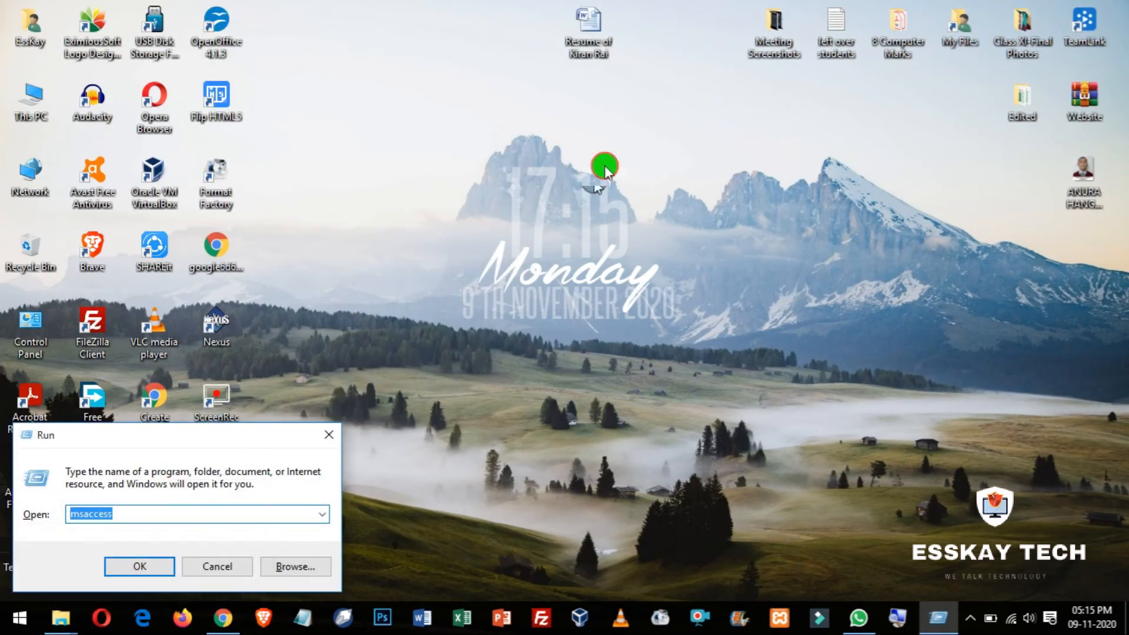
click(148, 565)
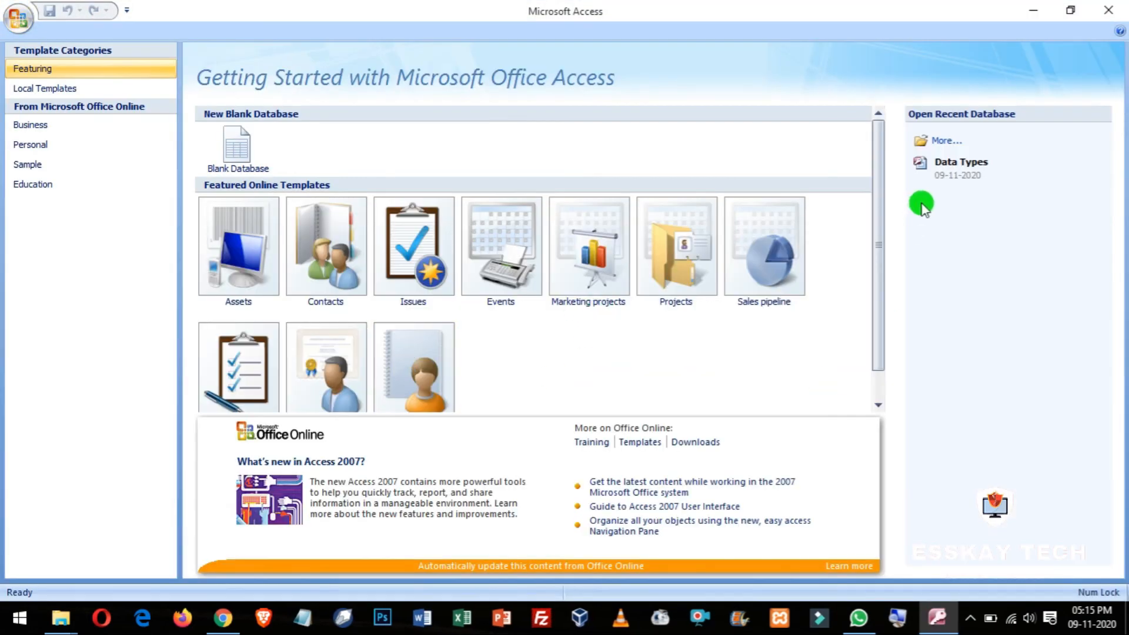
click(943, 160)
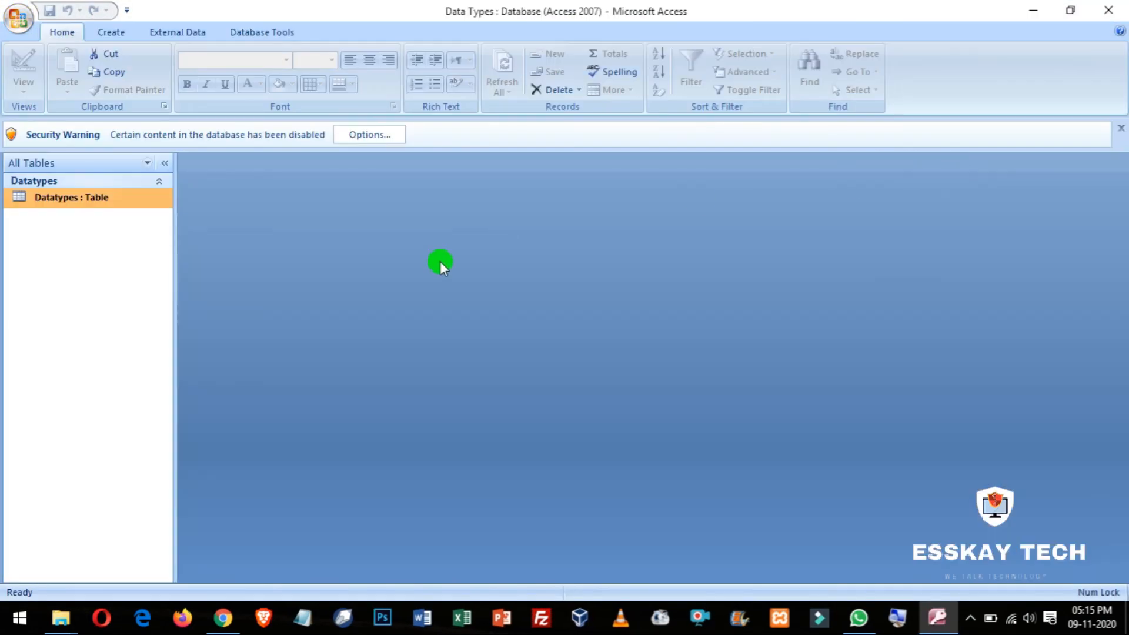
Step: Enable the database content and open the Datatypes table
click(356, 134)
click(455, 356)
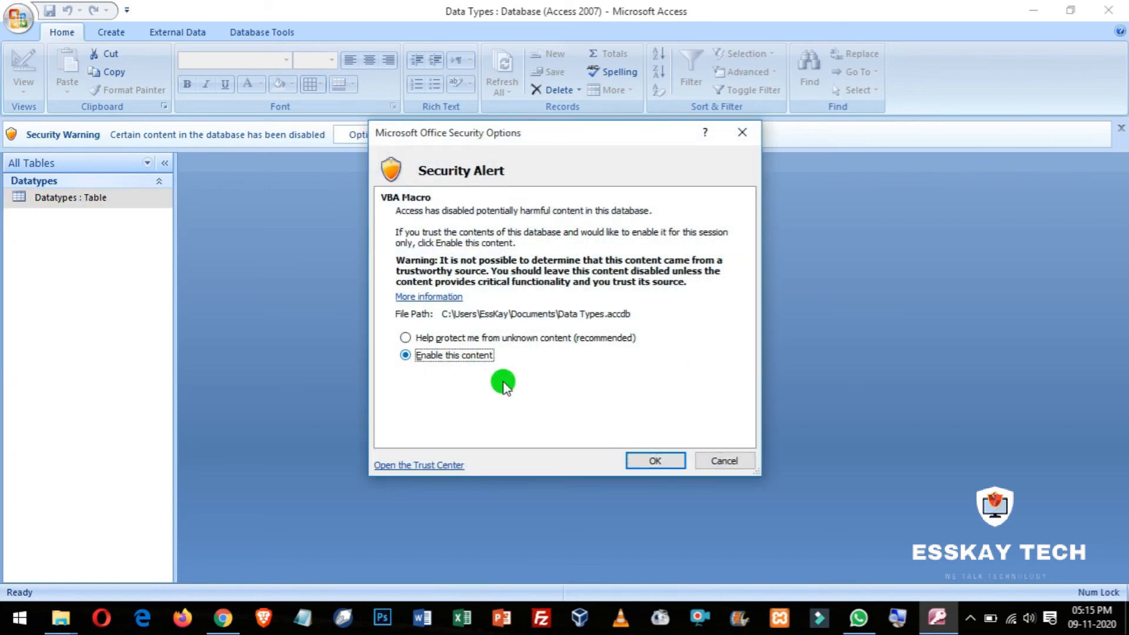
click(651, 456)
double_click(75, 167)
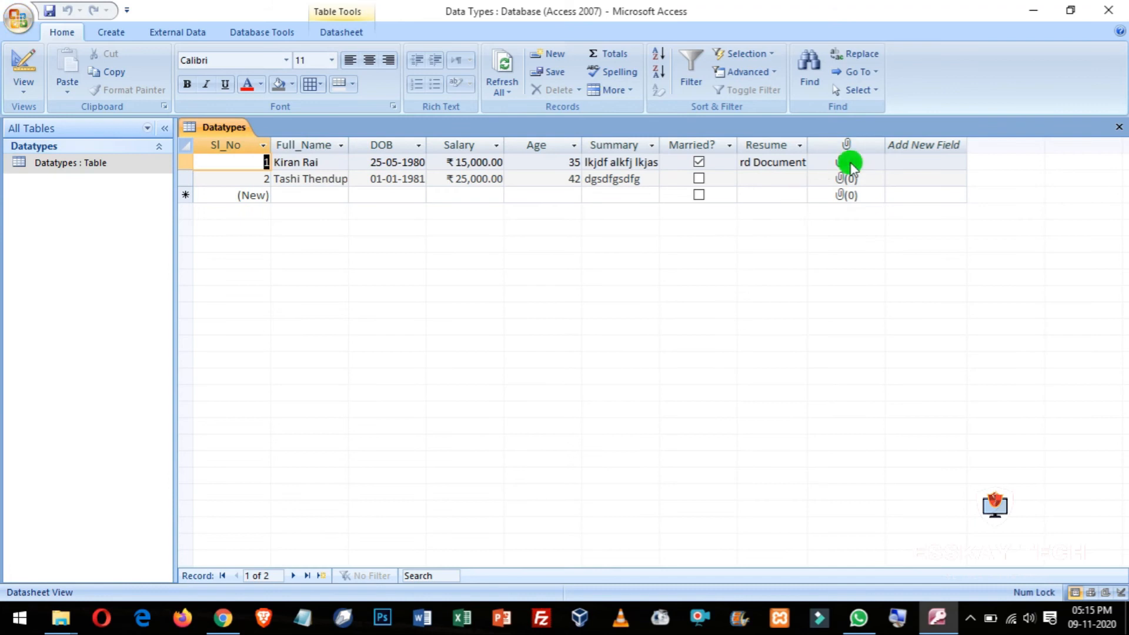
Step: Open record 1's attached photo, close the viewer, then open VIII B.pdf from its attachments
double_click(851, 164)
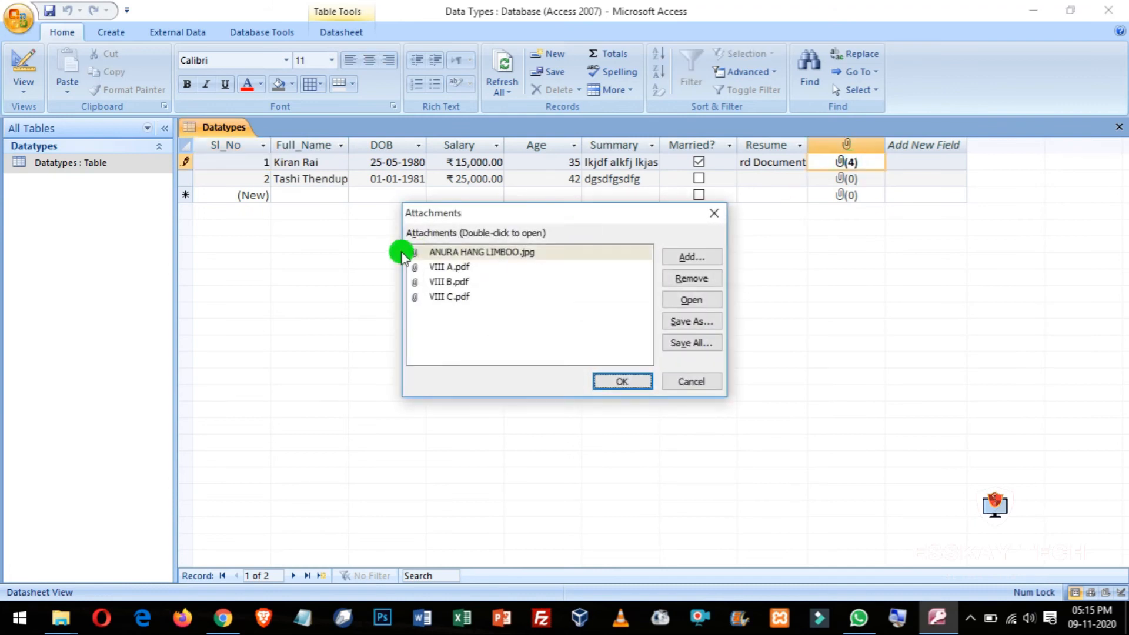
click(467, 252)
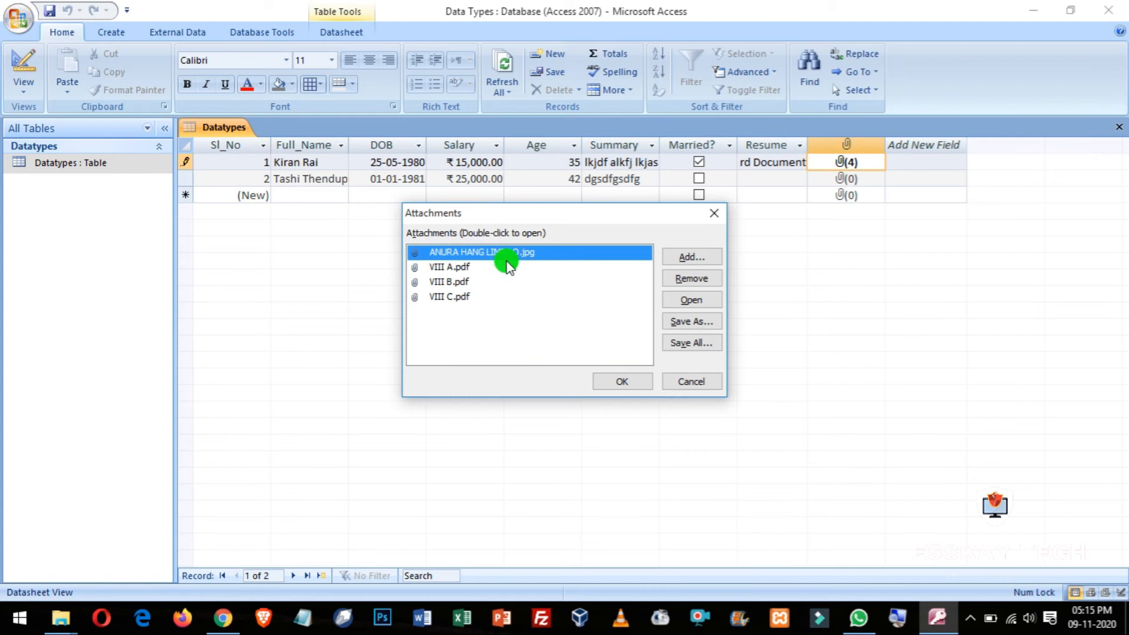
click(694, 303)
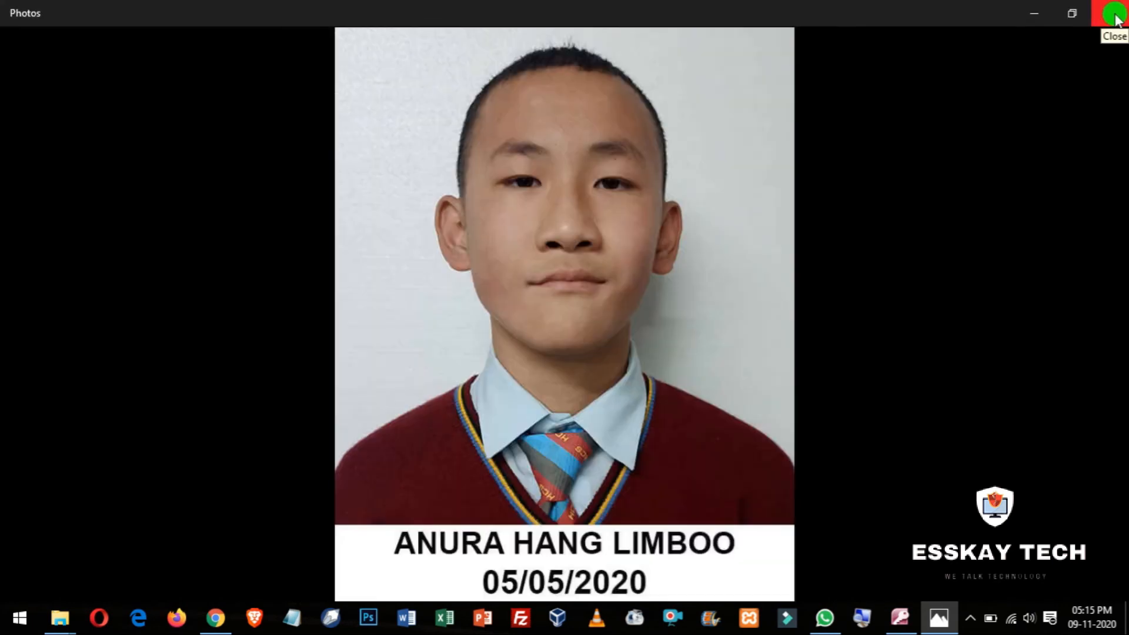
click(1115, 18)
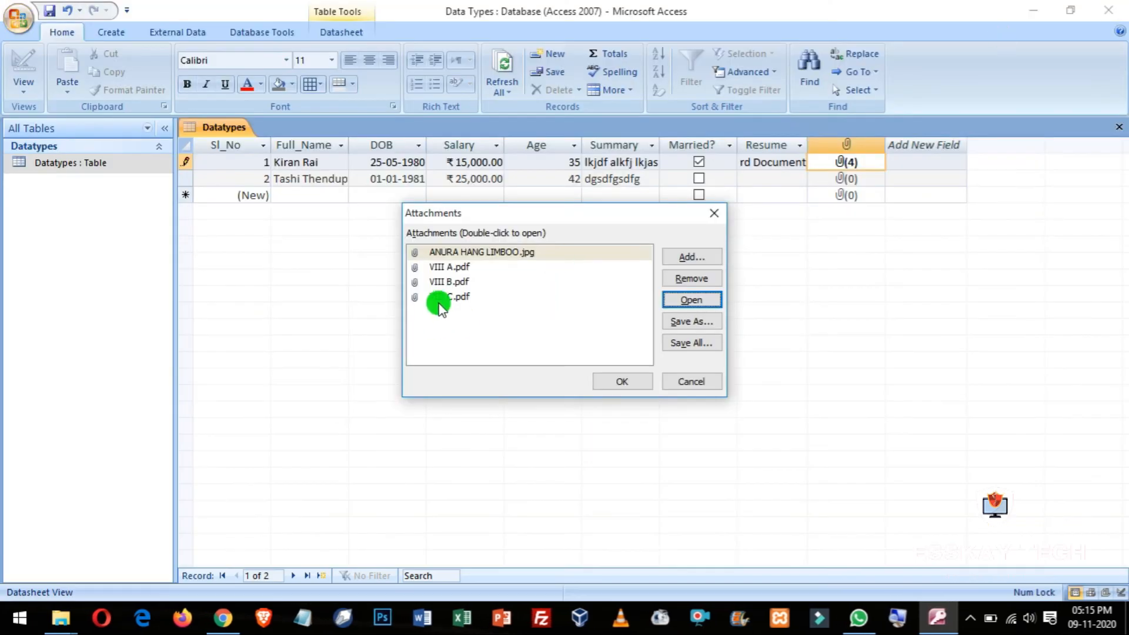
click(440, 284)
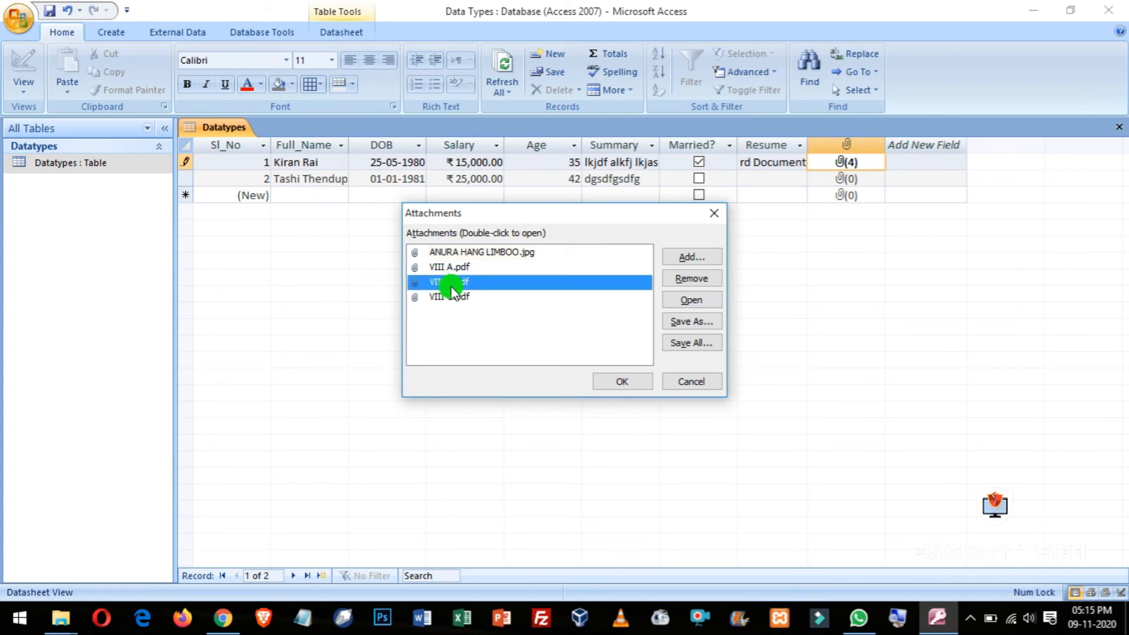
click(693, 301)
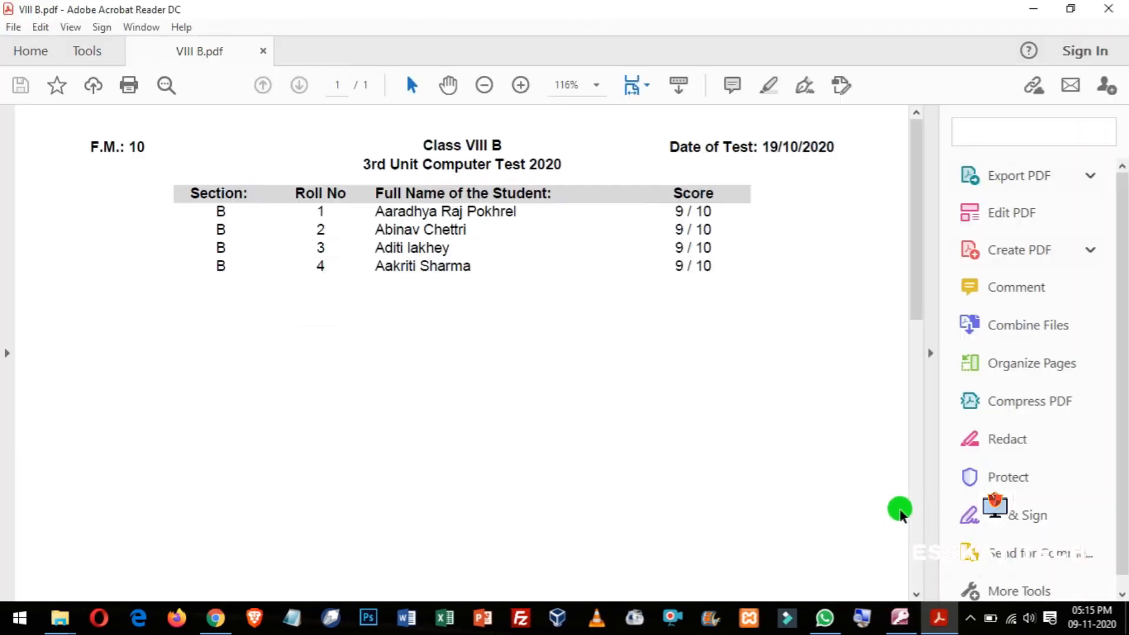
Step: Close Acrobat Reader and cancel the Attachments dialog to return to the Datatypes datasheet
scroll(581, 394, down, 10)
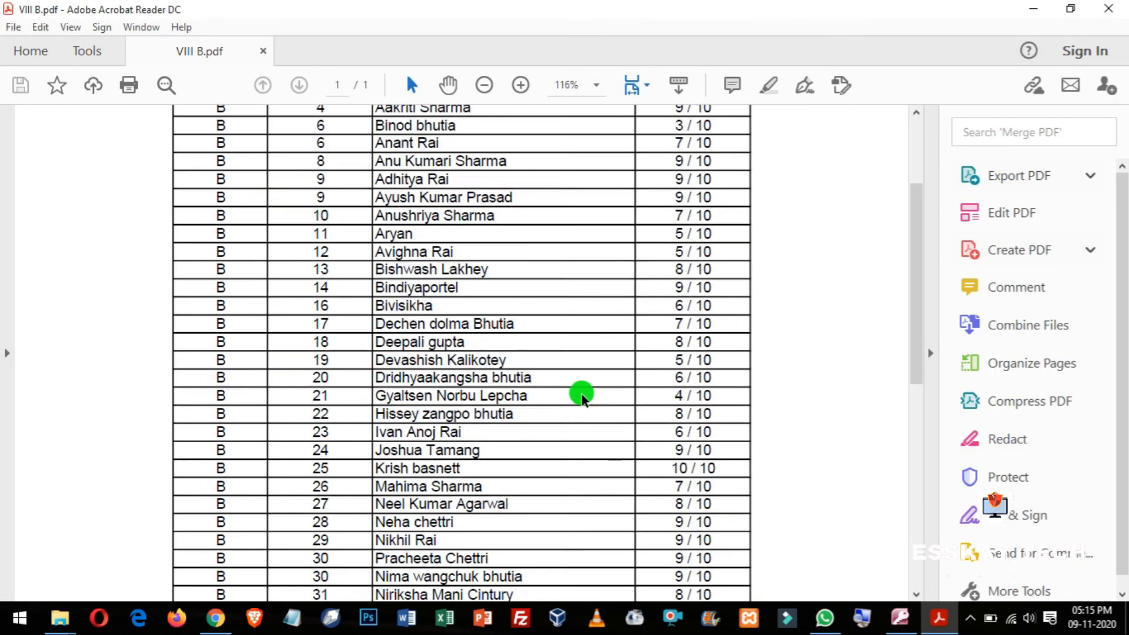
scroll(580, 394, up, 10)
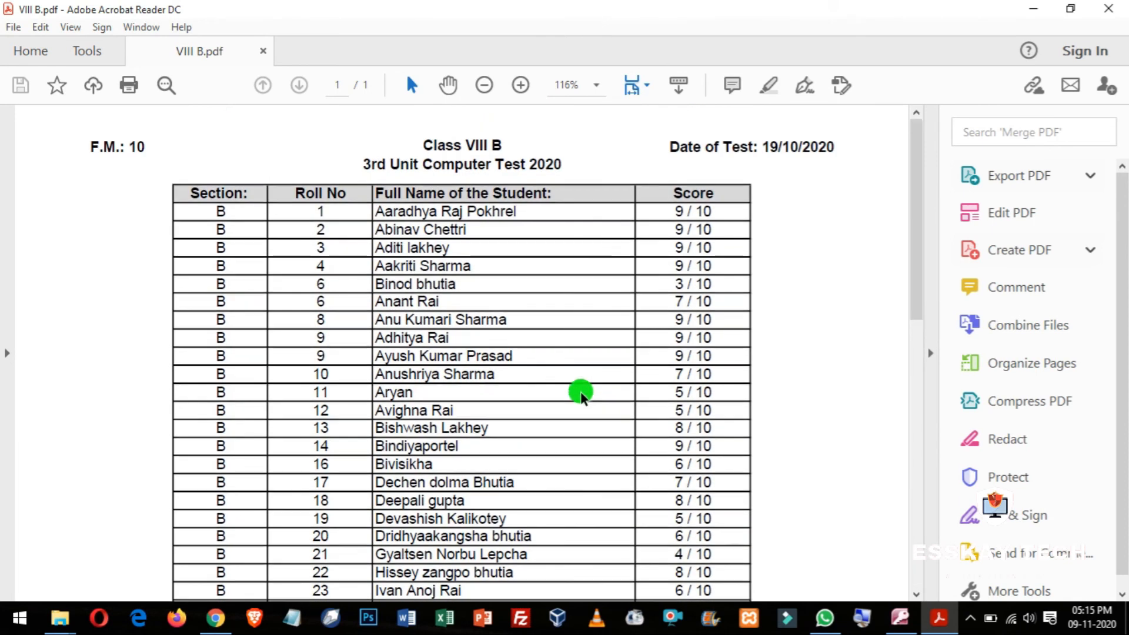
click(1111, 8)
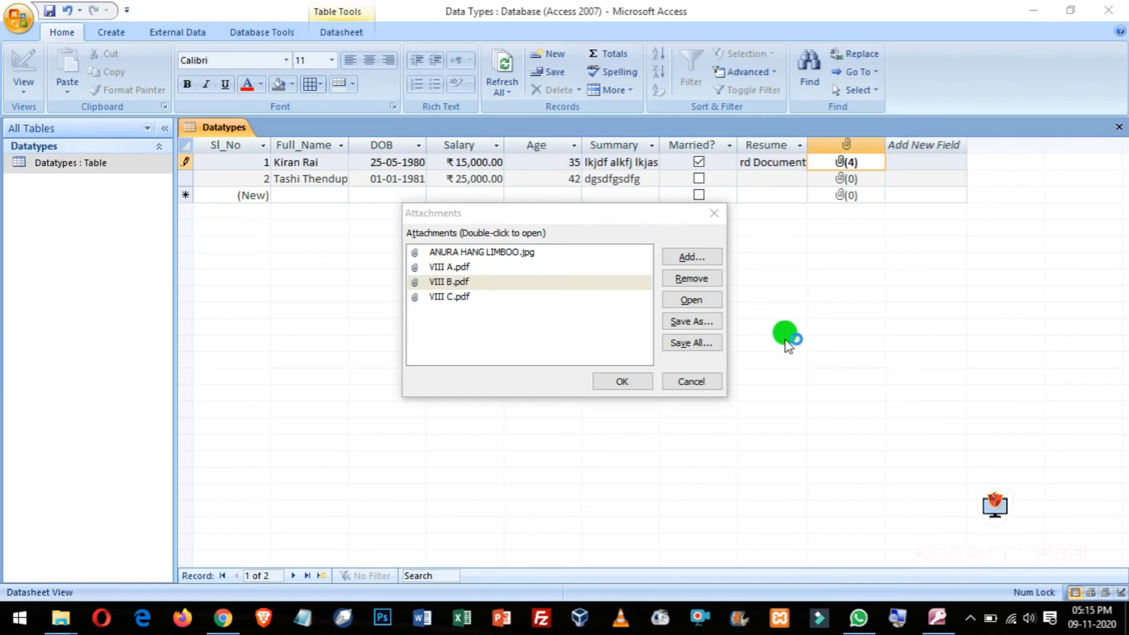
click(696, 382)
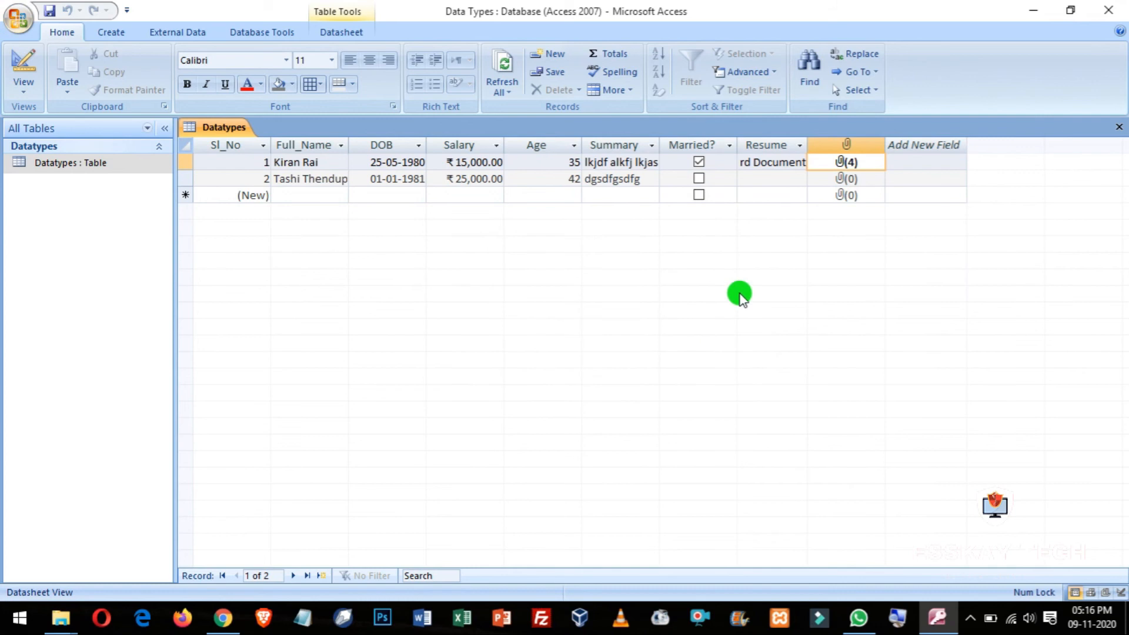
Step: In Design view, add a field named 'Additional Information' below Merit_Certificates
click(24, 94)
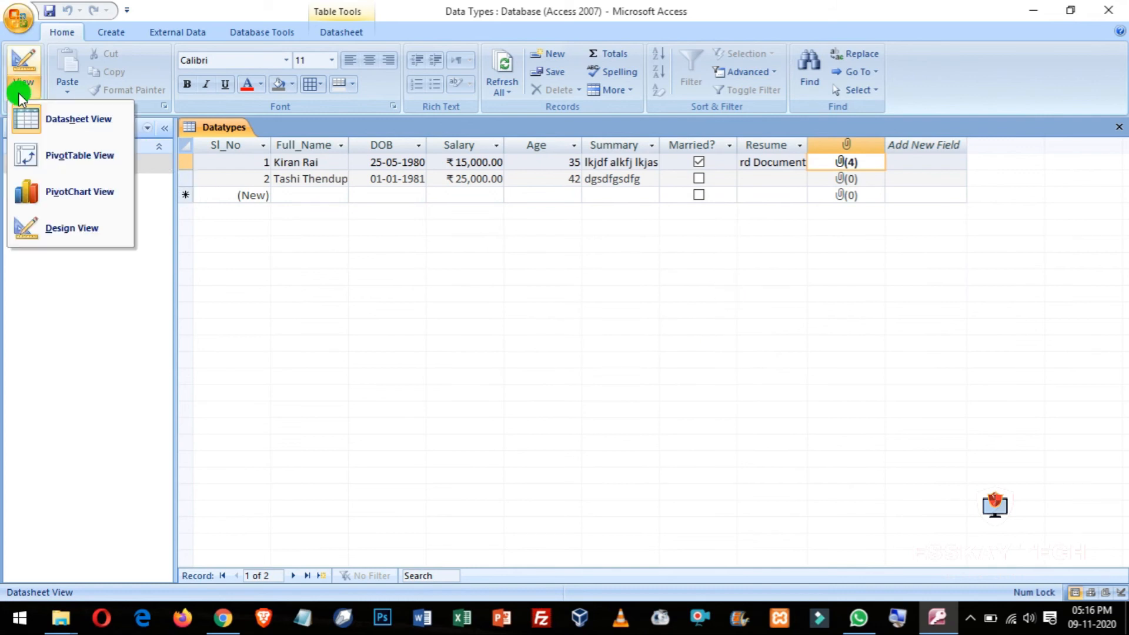
click(54, 228)
click(232, 301)
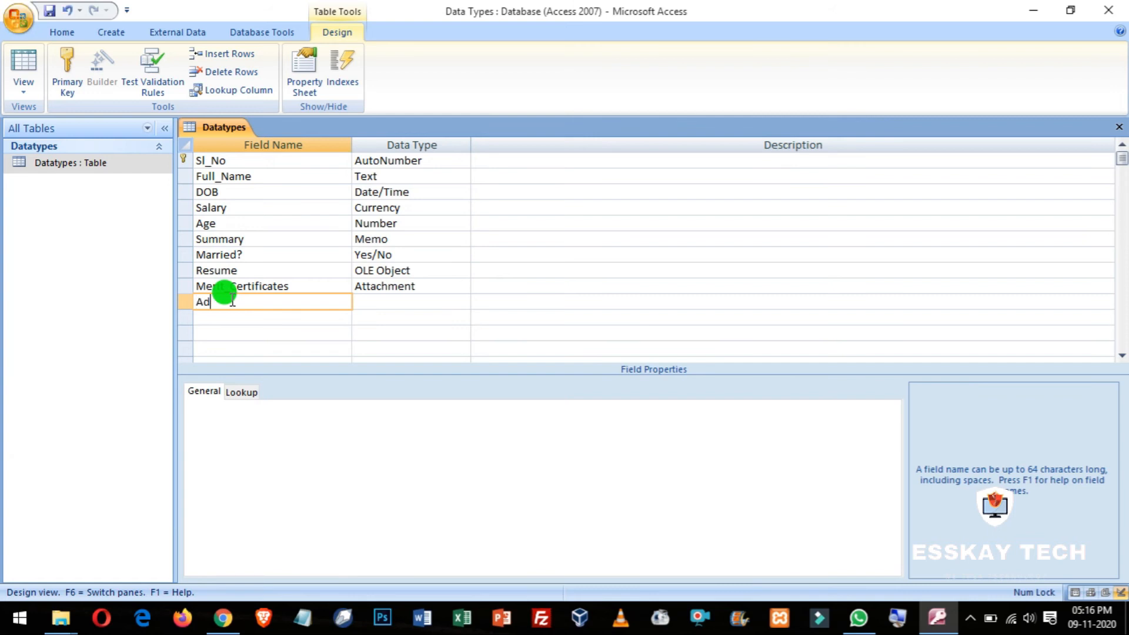
key(BackSpace)
key(BackSpace)
text(onal Information)
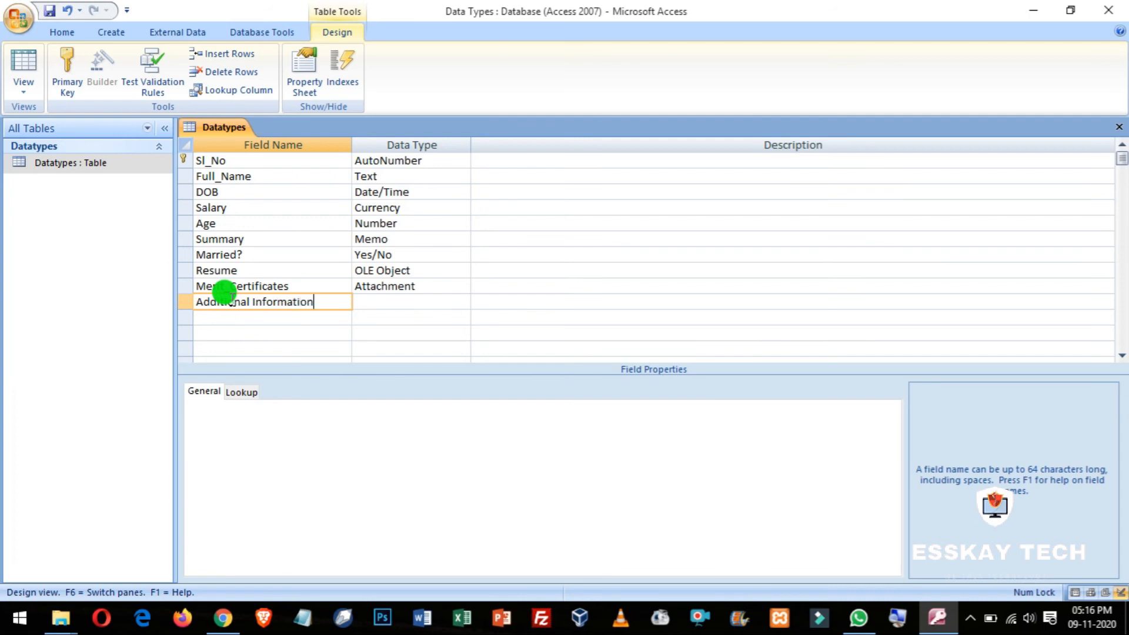
key(Tab)
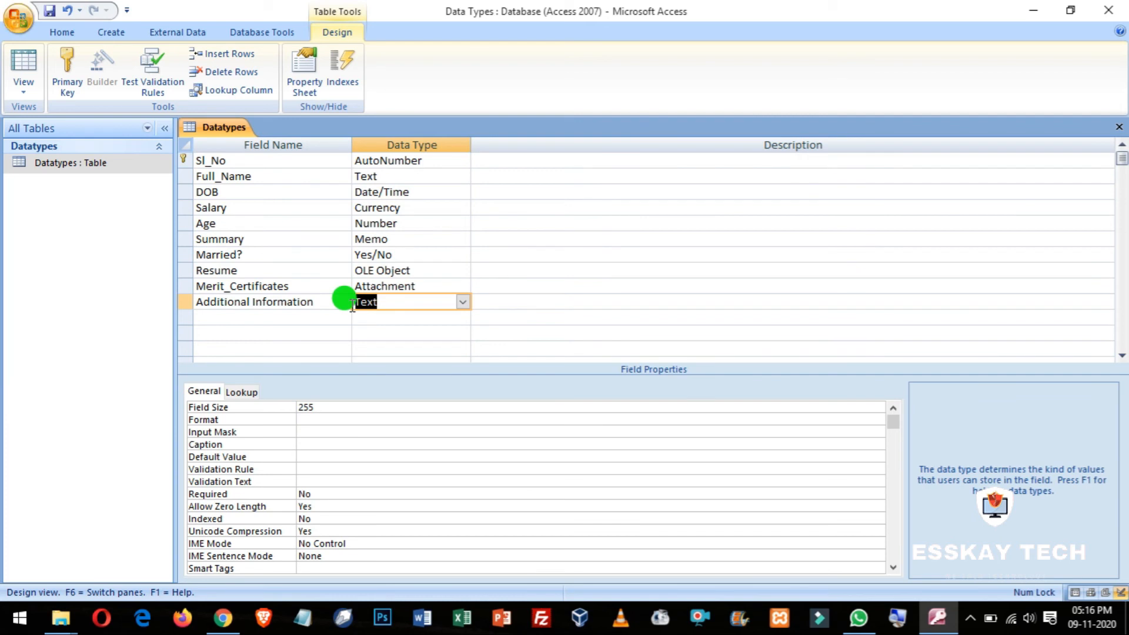
Step: Set Additional Information's data type to Hyperlink and return to Datasheet view
click(472, 298)
click(462, 301)
click(460, 312)
click(463, 302)
click(383, 441)
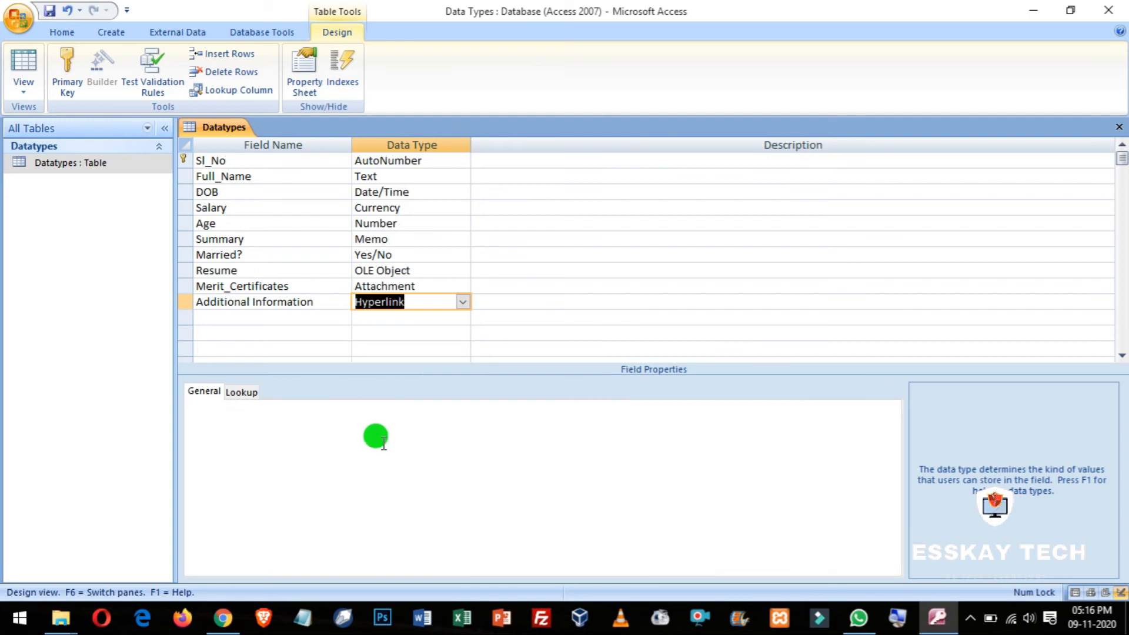
click(396, 318)
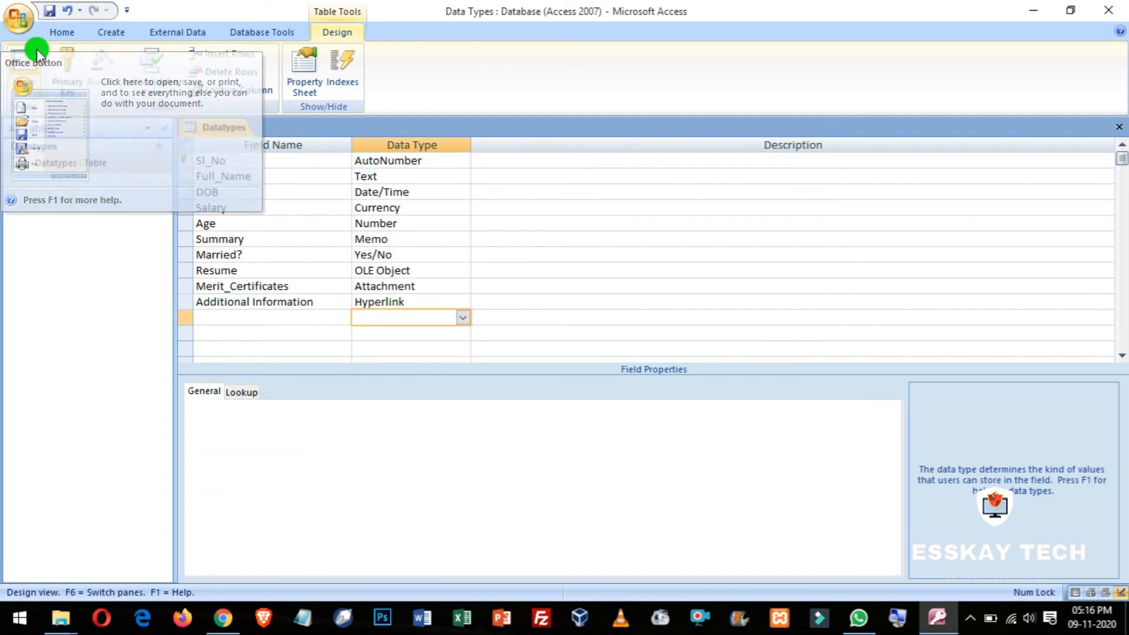
click(25, 66)
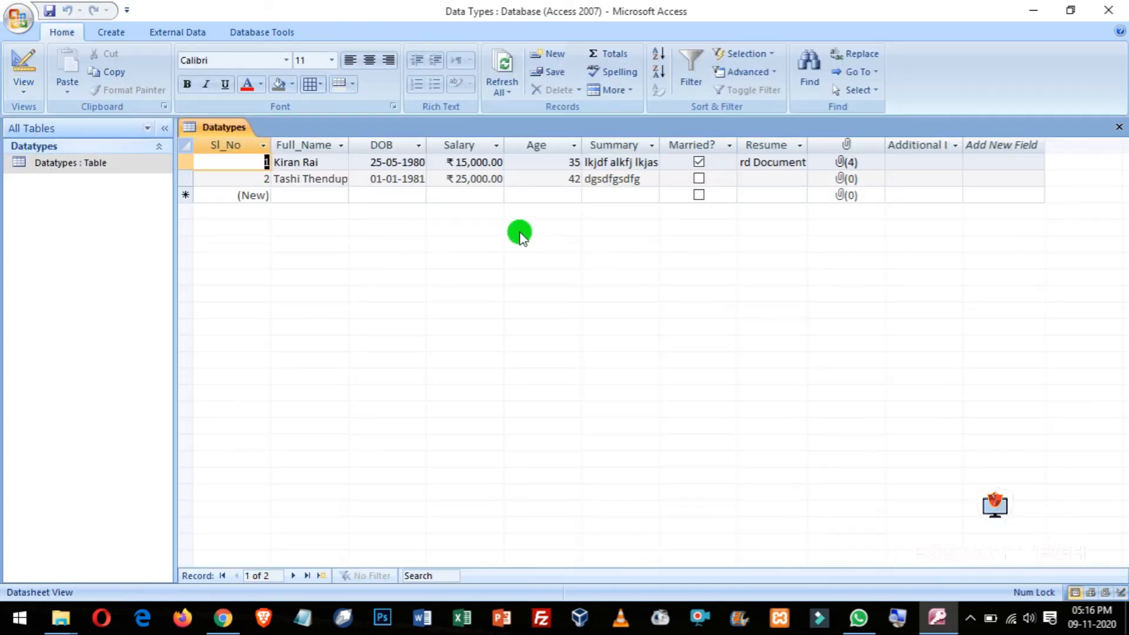
click(911, 162)
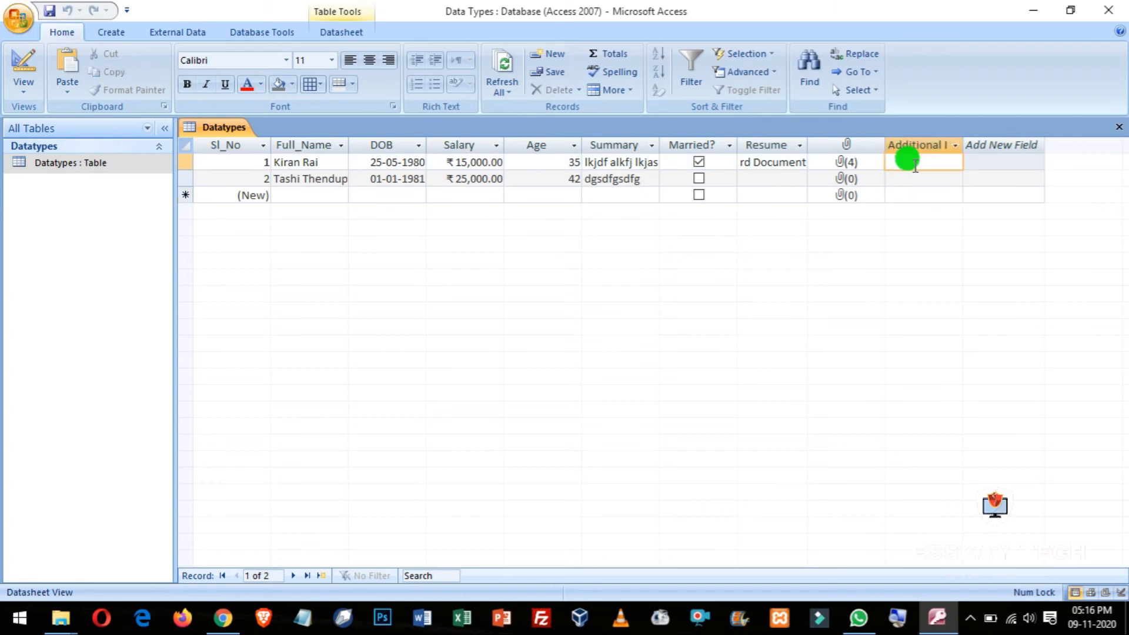
text(www.google.com)
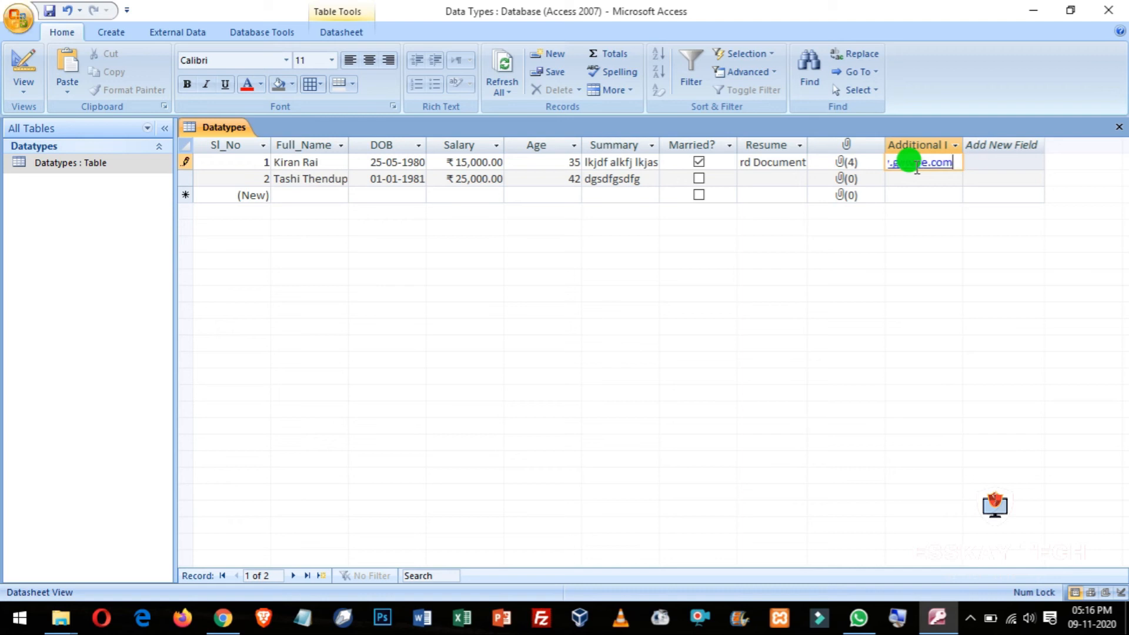
key(Return)
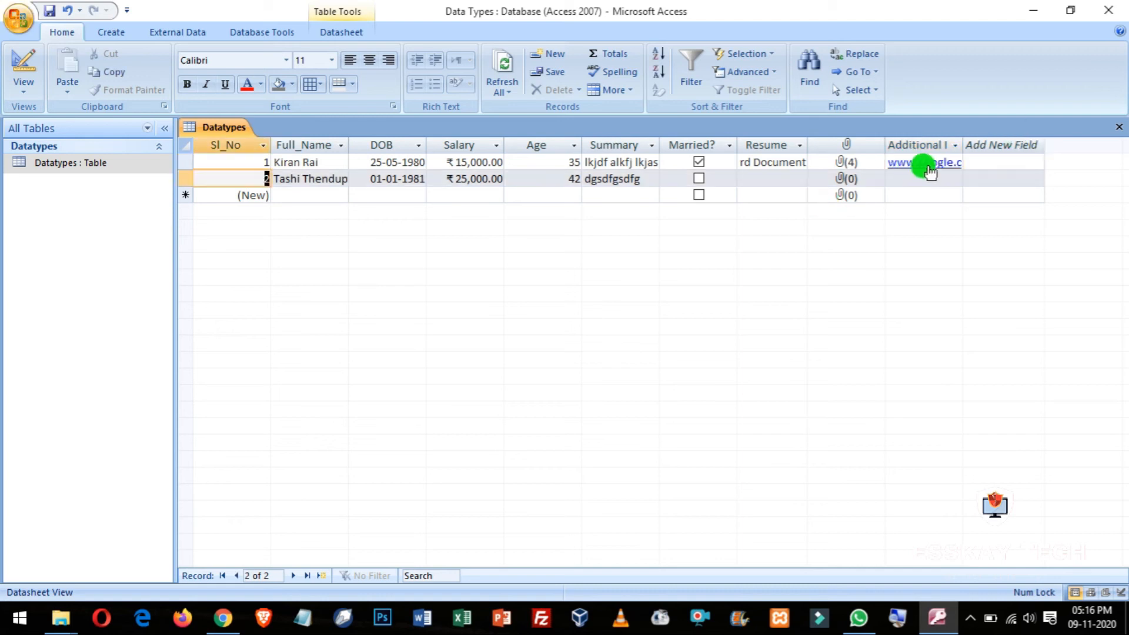
drag(963, 145, 994, 144)
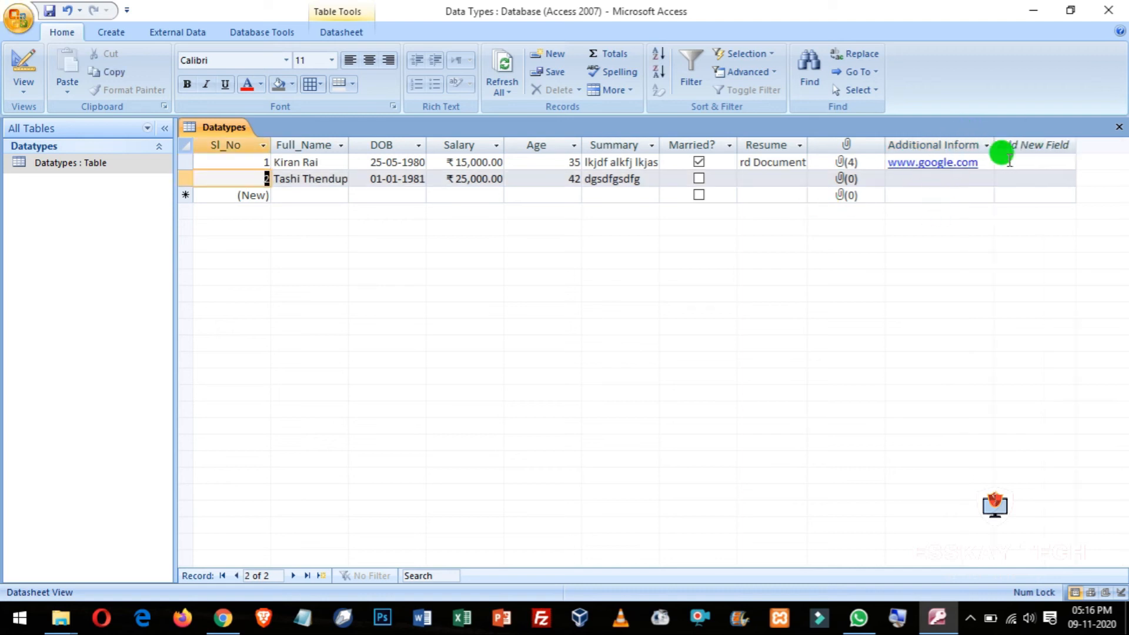
click(937, 165)
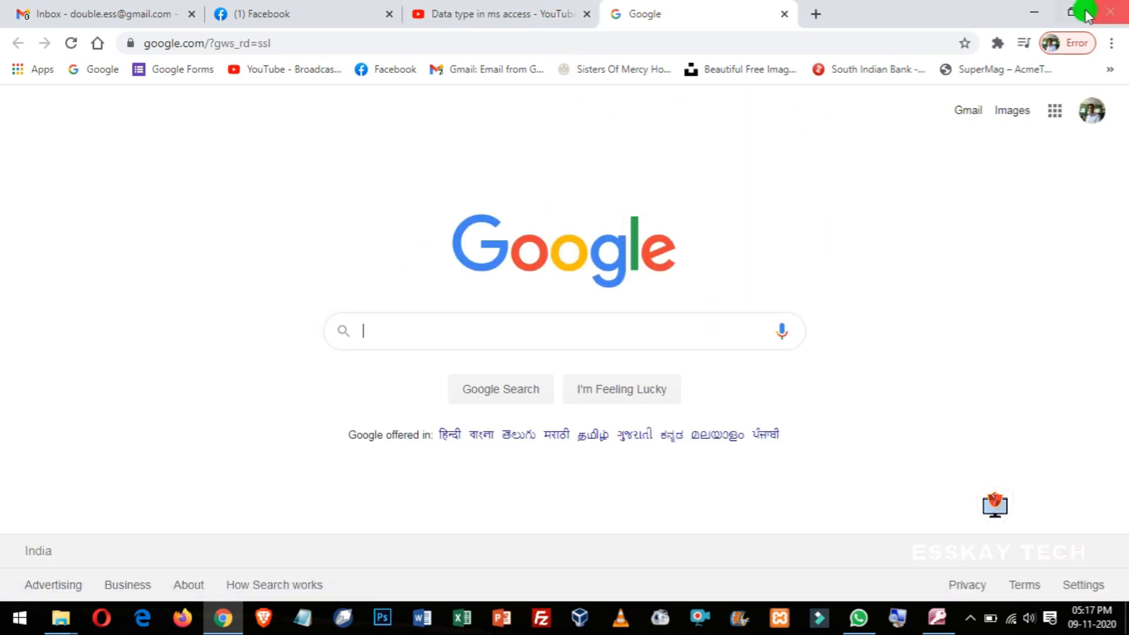
Step: Minimize Chrome to return to Access and select record 2's Additional Information cell
click(1034, 10)
click(937, 184)
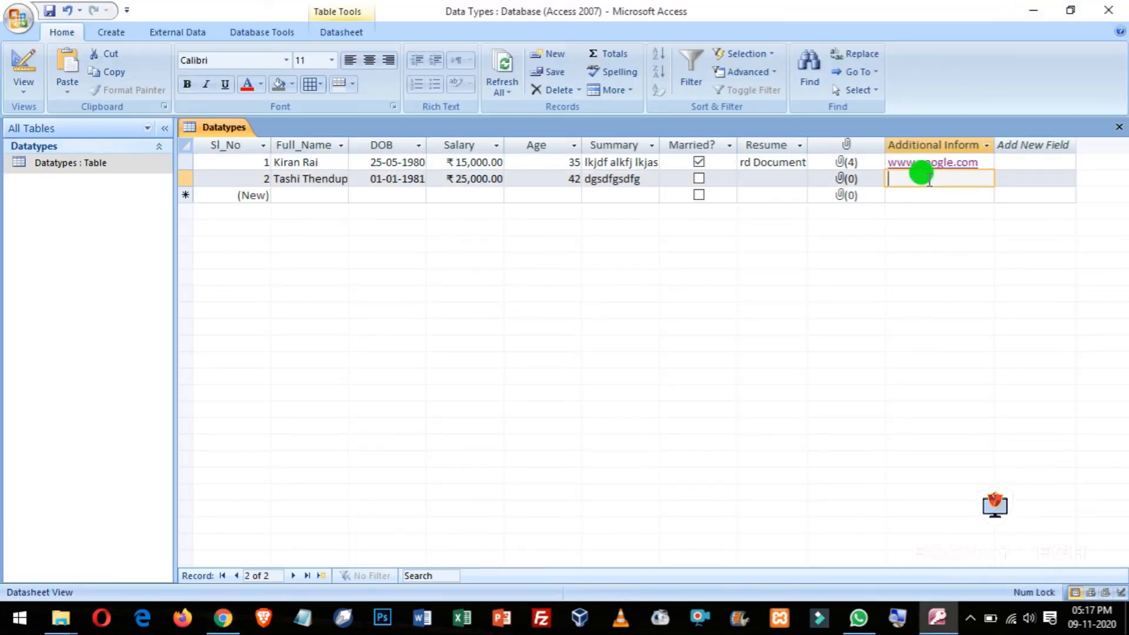
Step: Switch to Design view and select the empty row below Additional Information for the Gender field
click(22, 69)
click(236, 318)
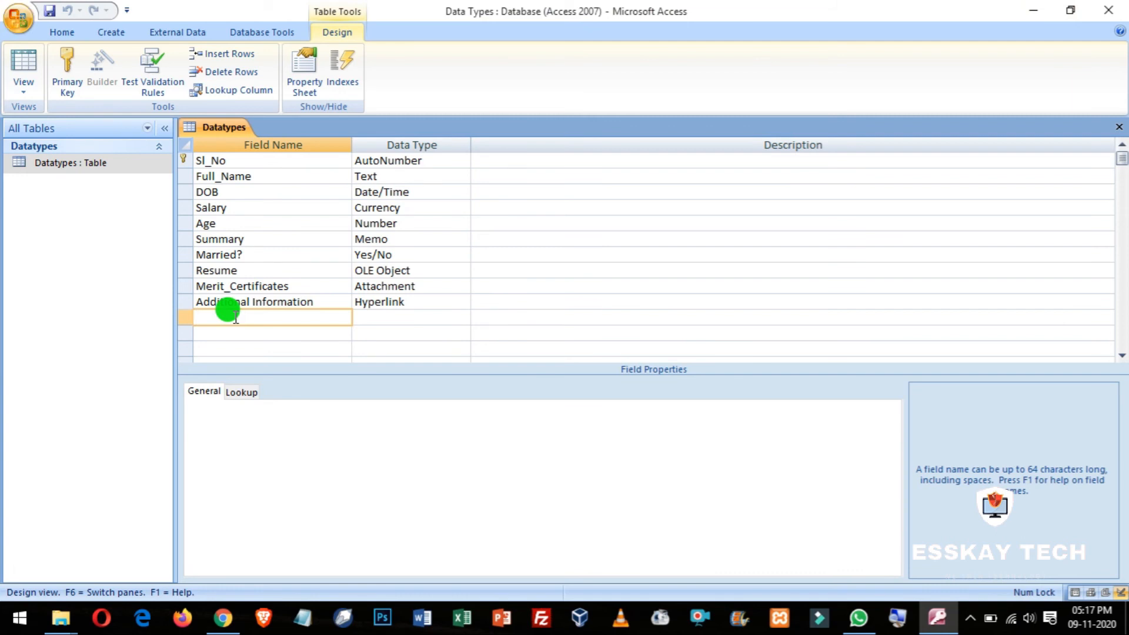
click(22, 68)
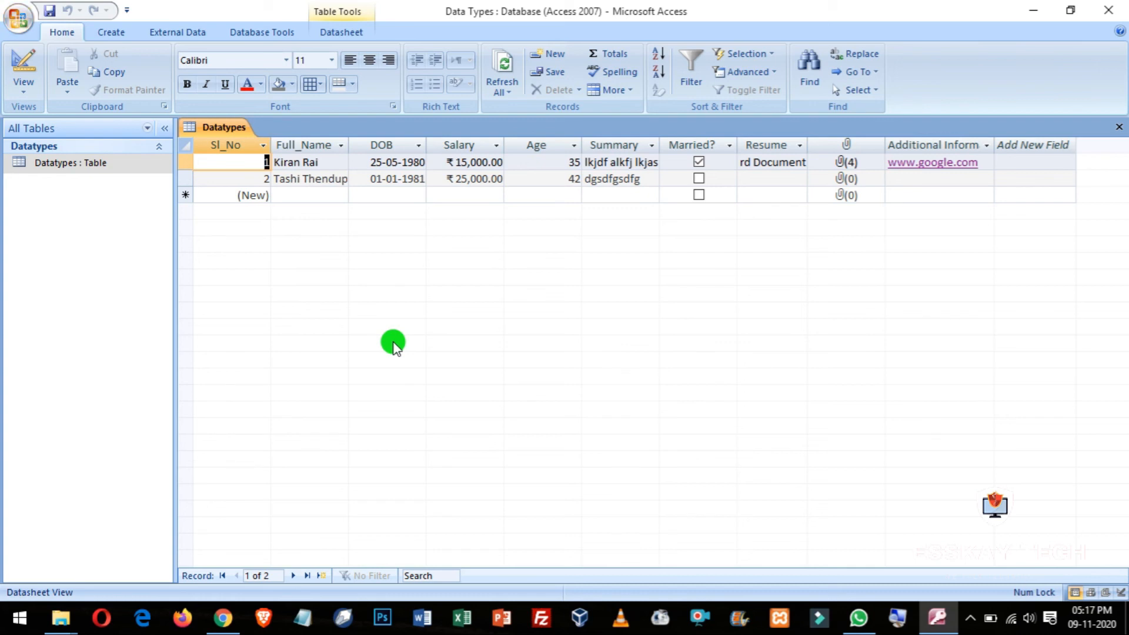
click(20, 65)
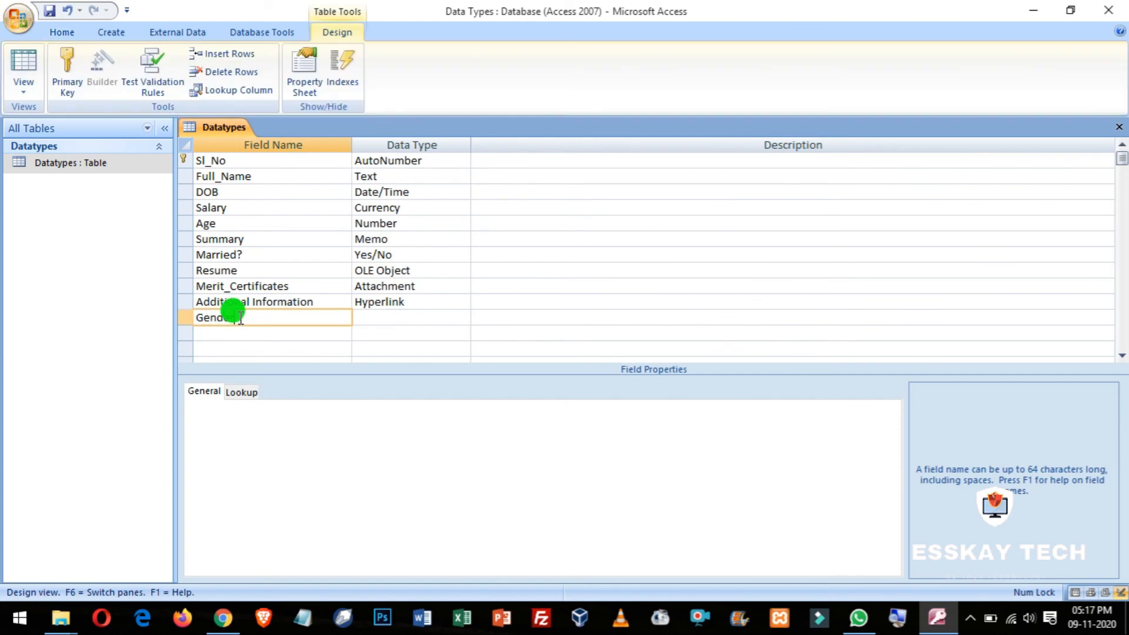
Step: Set the Gender field's data type to Lookup Wizard... instead of the default Text
key(Tab)
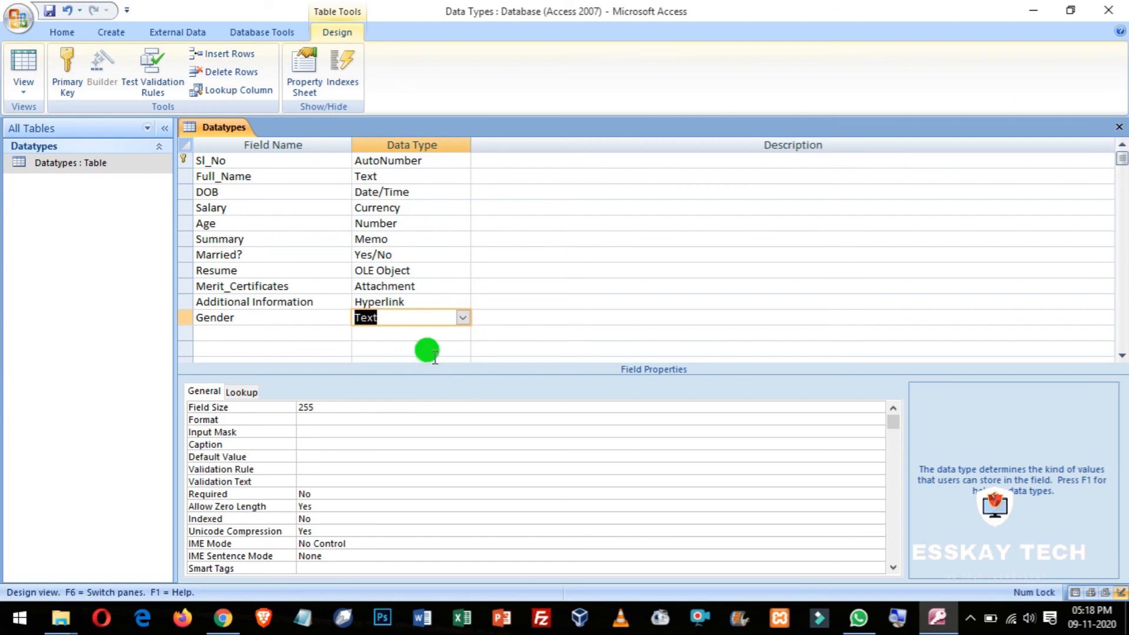
click(463, 317)
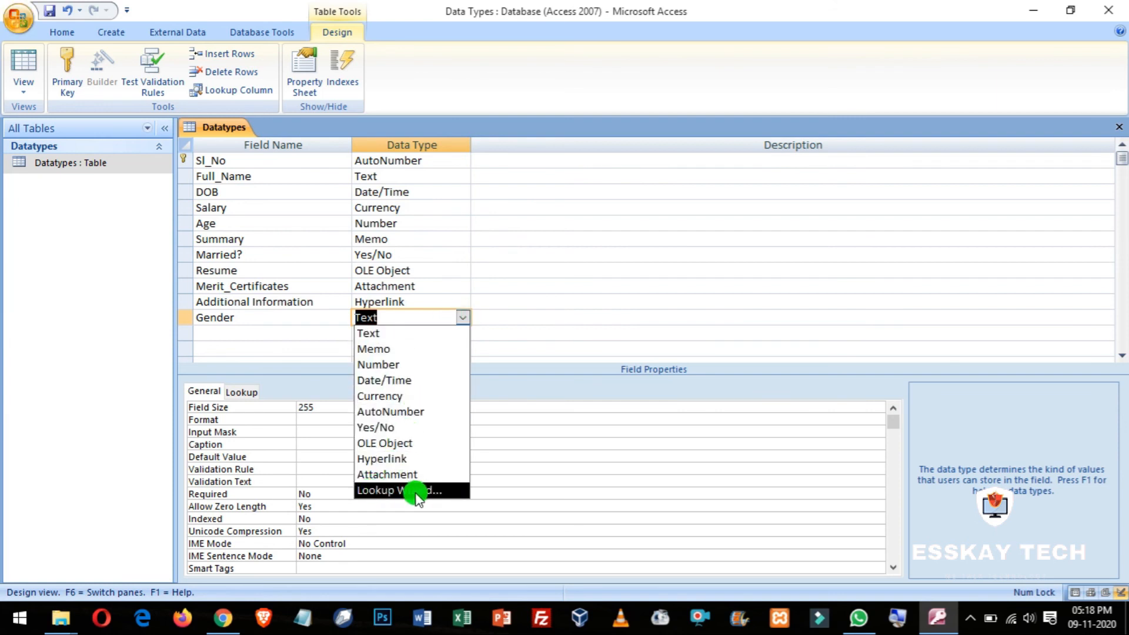
click(276, 317)
click(442, 317)
click(467, 318)
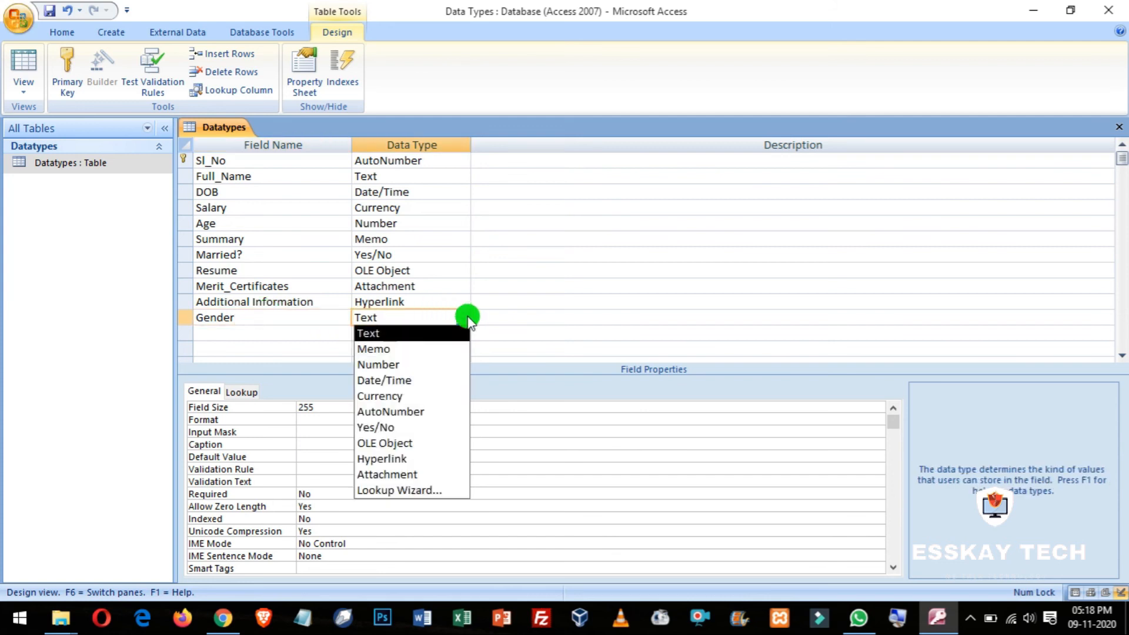
click(409, 493)
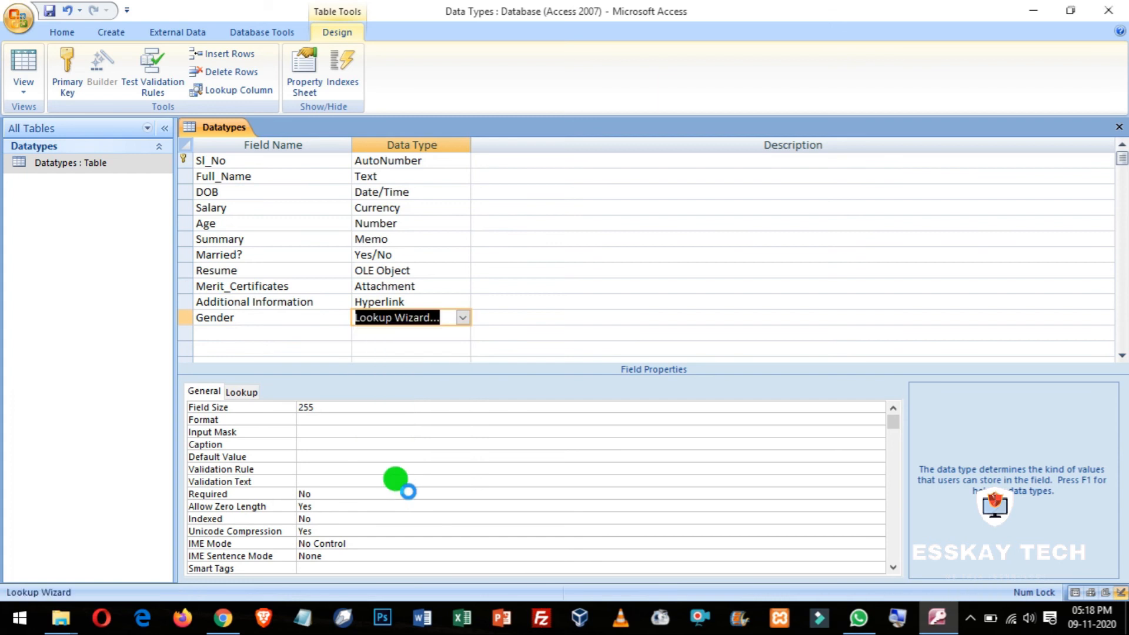
Step: In the Lookup Wizard, choose to type in the lookup values yourself
drag(531, 127, 648, 190)
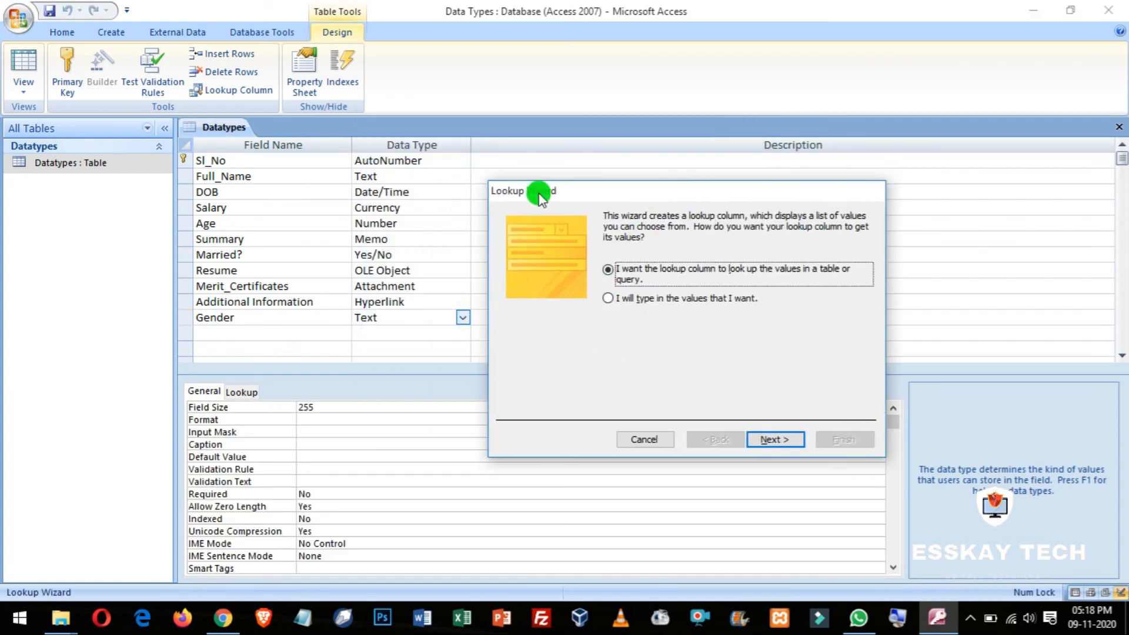
drag(676, 187, 366, 149)
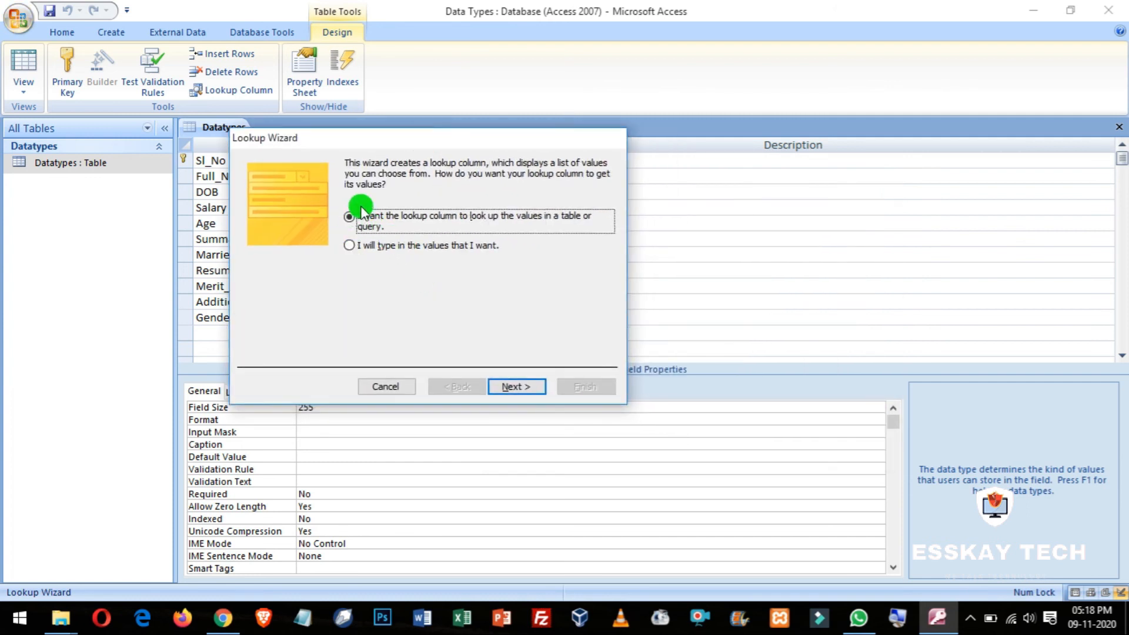
click(349, 246)
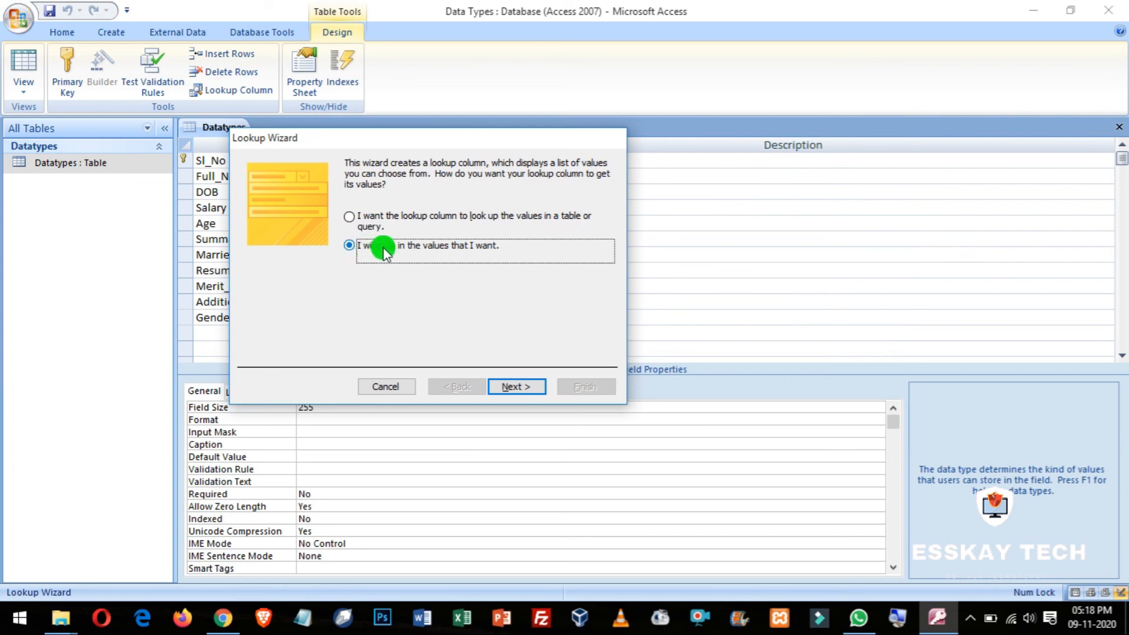
drag(414, 139, 600, 147)
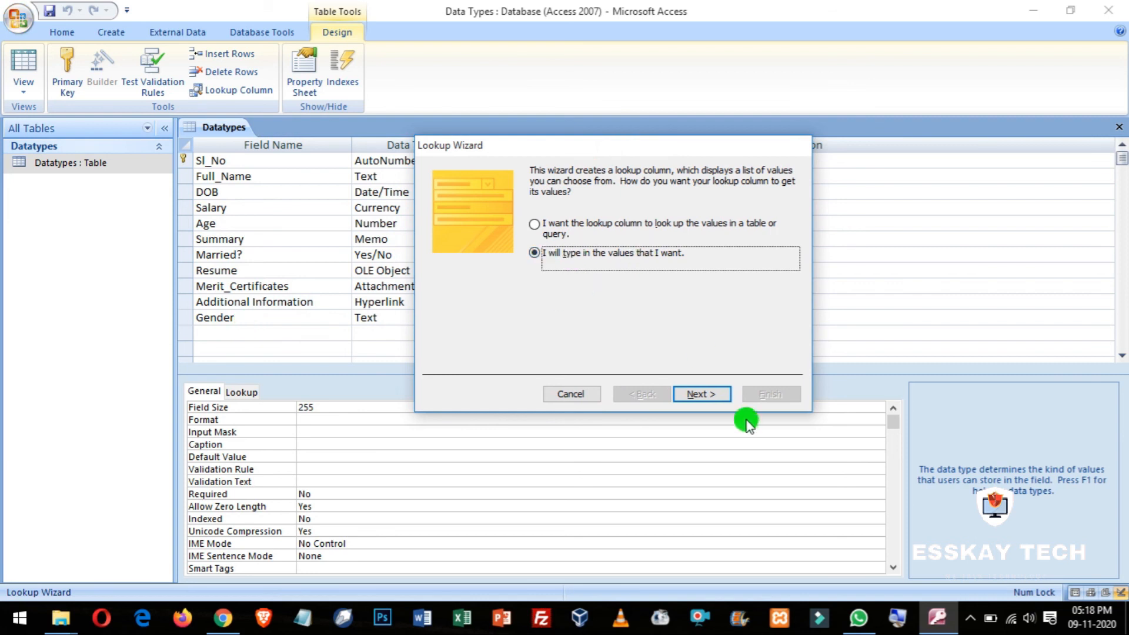
click(699, 392)
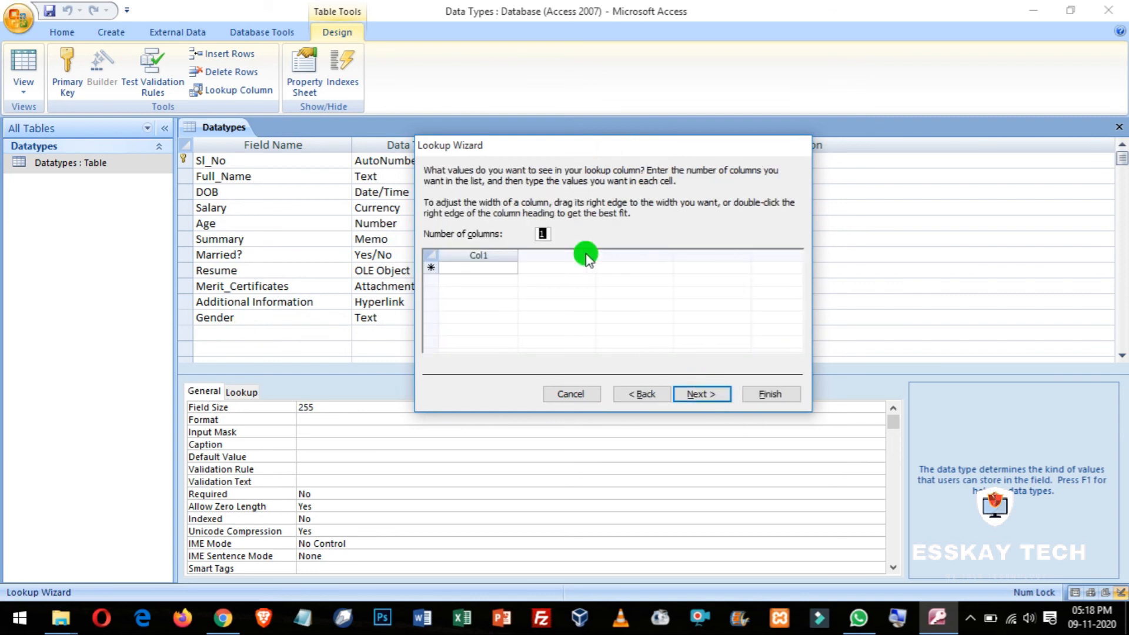
Step: Enter Male and Female as the list values and finish with the label Gender
click(464, 269)
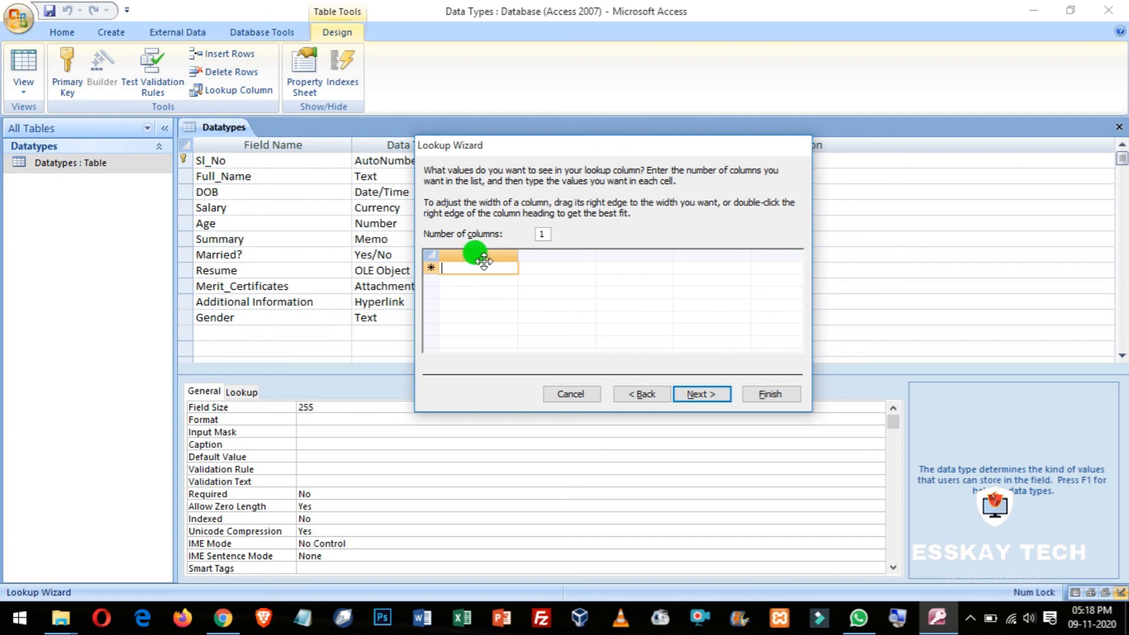
text(Male)
key(Tab)
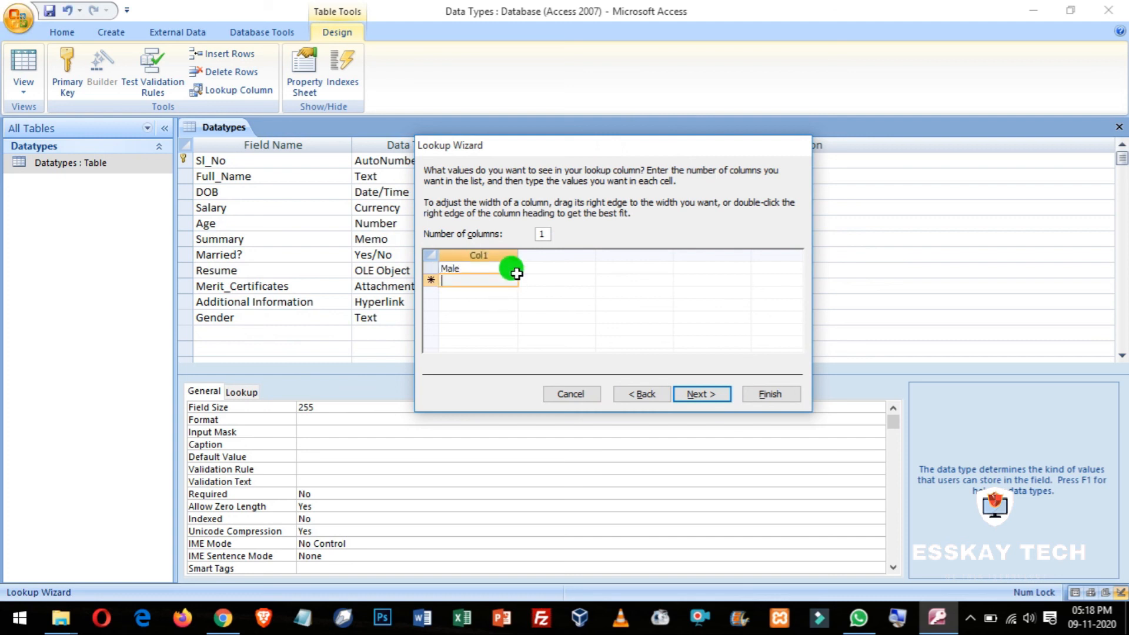
text(Female)
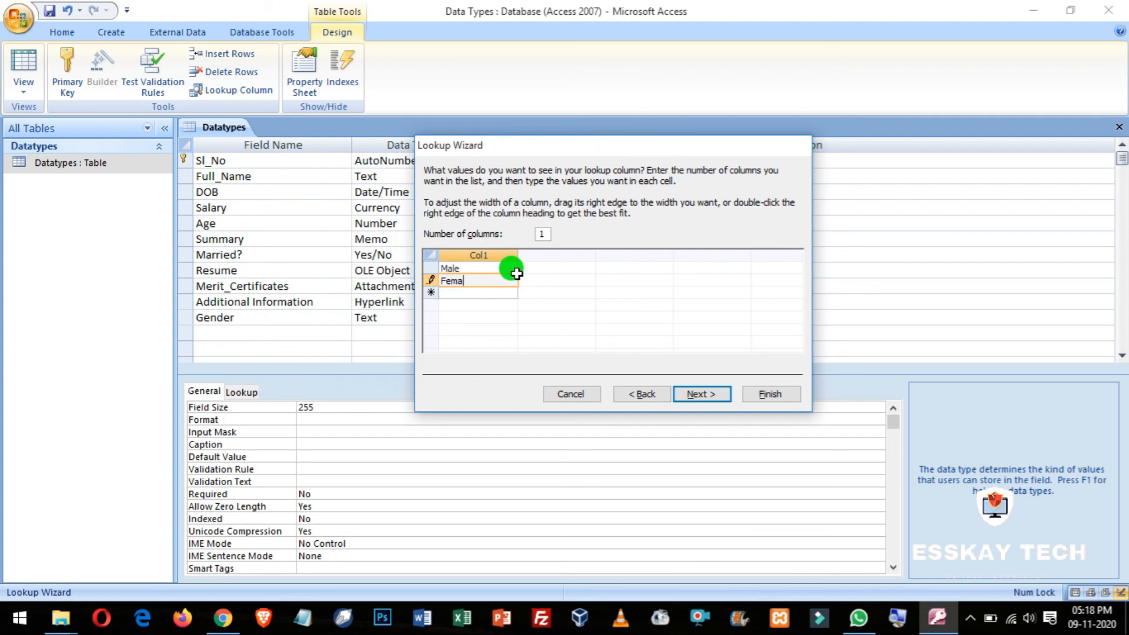
click(706, 393)
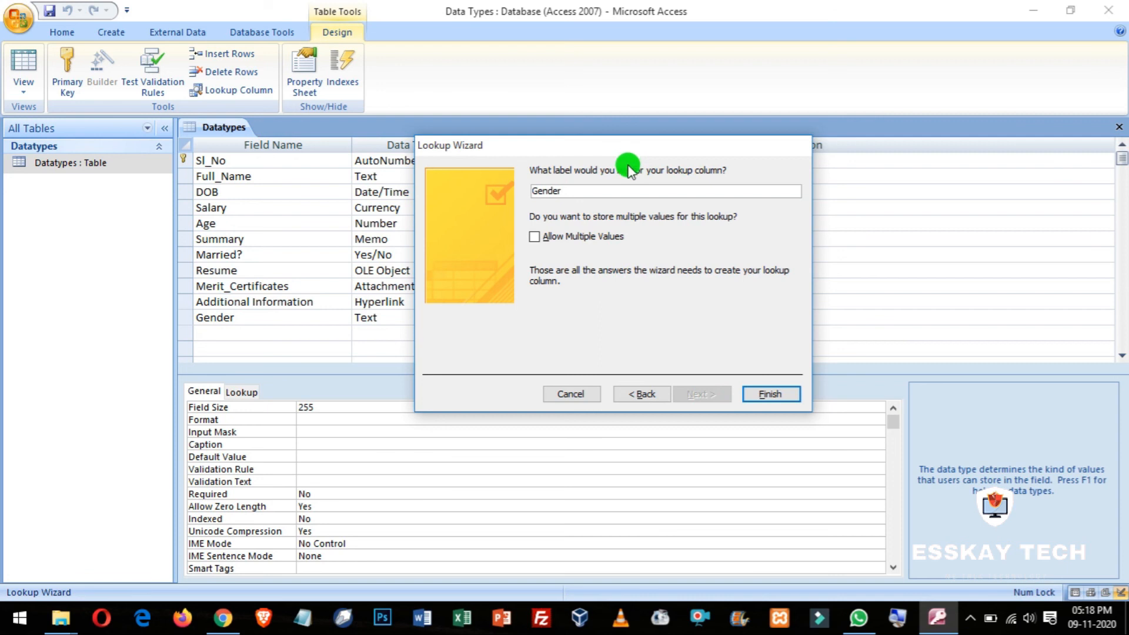
click(564, 191)
click(770, 394)
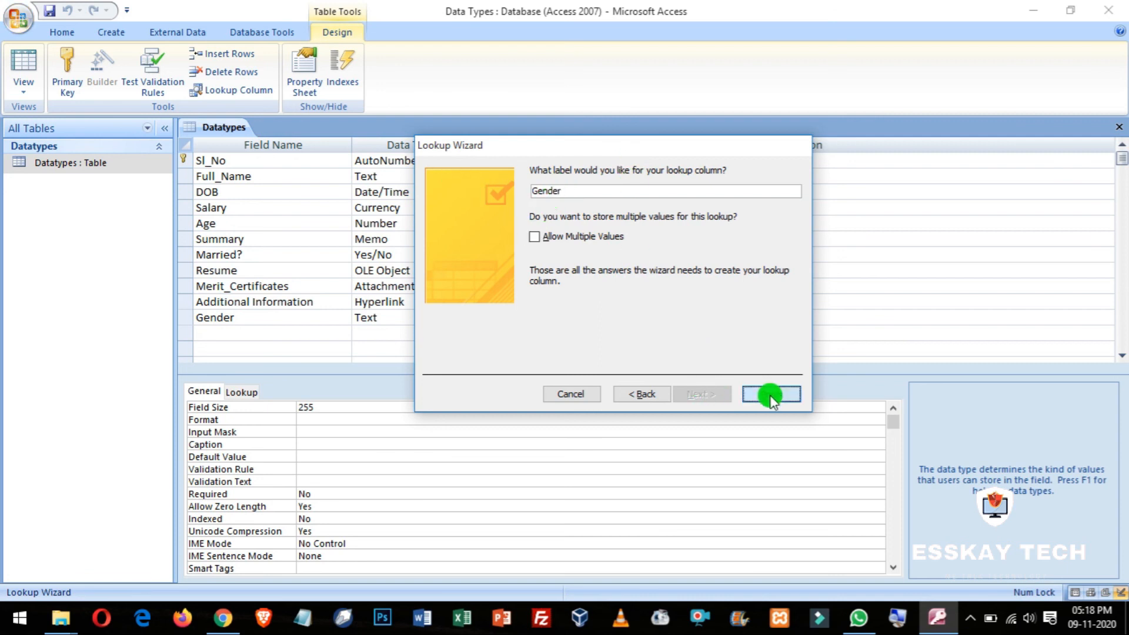
click(579, 235)
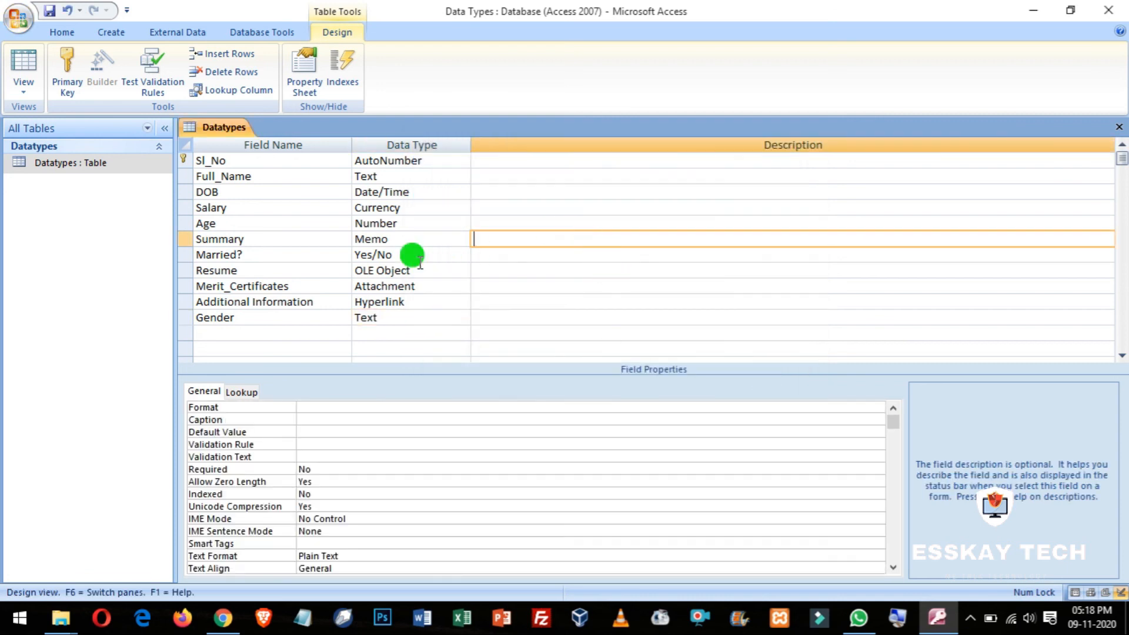
Step: Switch to Datasheet view and move along record 1 toward the Gender cell
click(23, 64)
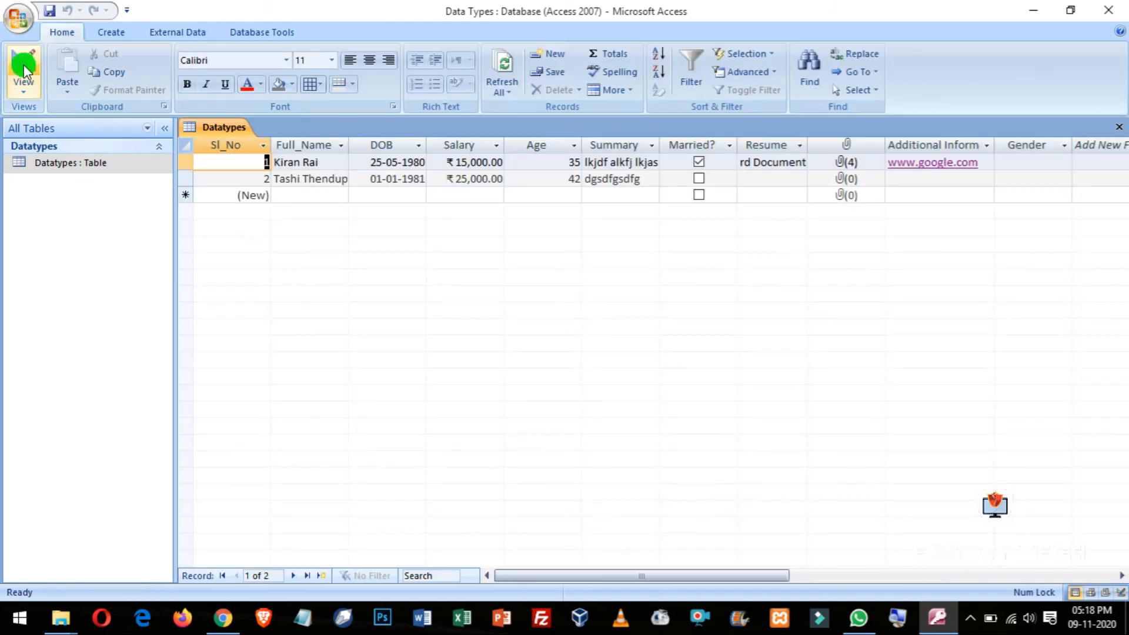
click(312, 158)
key(Tab)
key(Tab)
key(Tab)
key(Tab)
key(Tab)
key(Tab)
key(Tab)
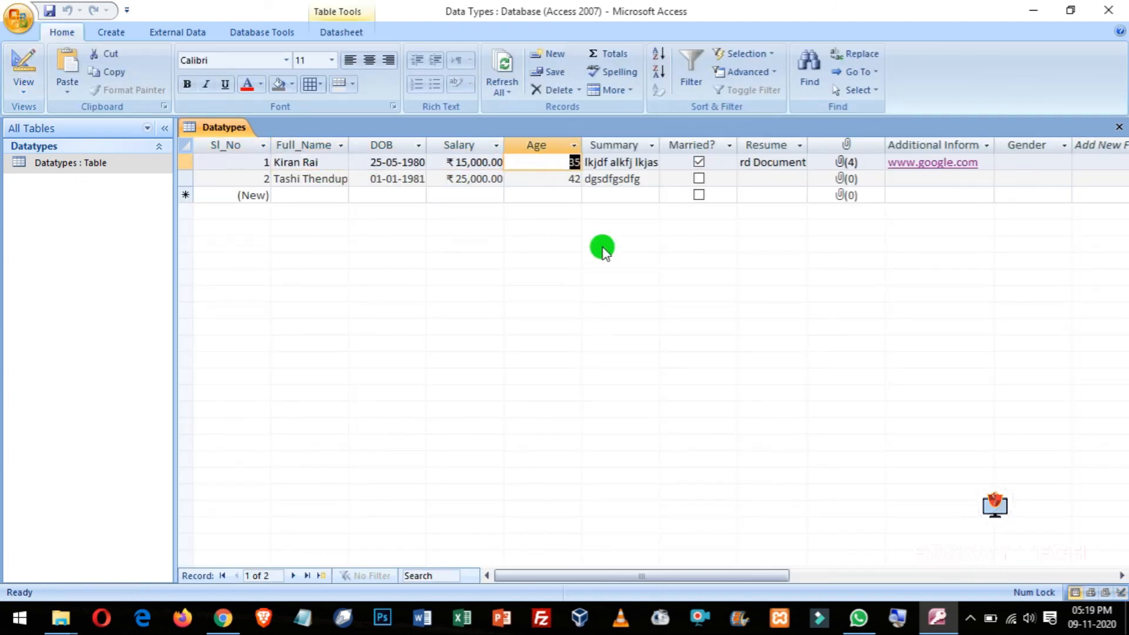
key(Tab)
key(Tab)
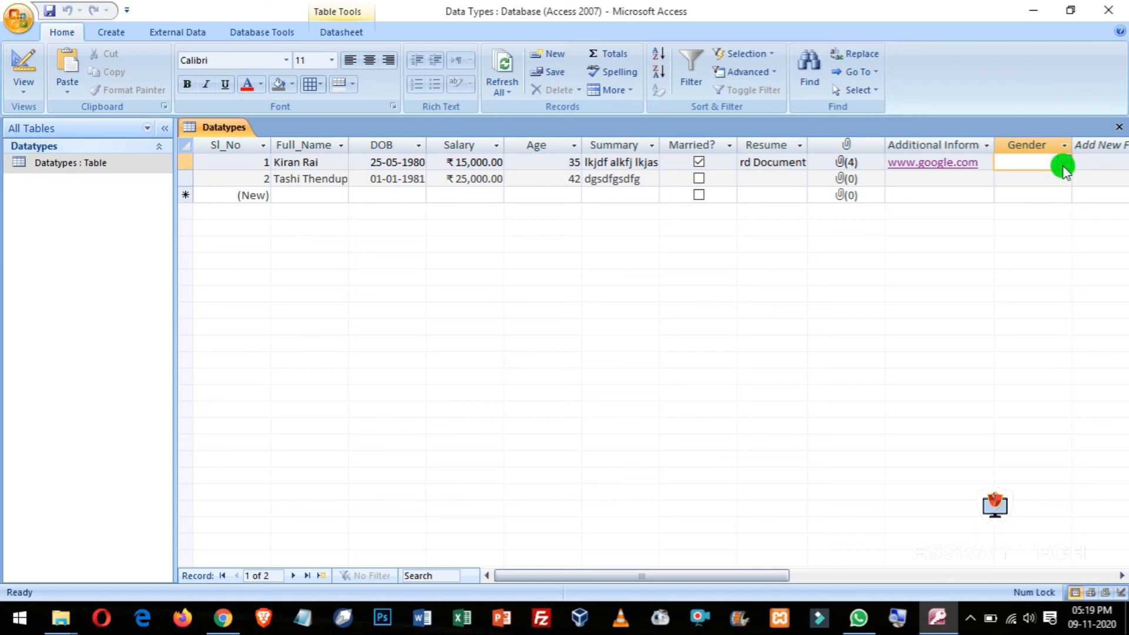
Step: Set record 1's Gender to Female, then return to Design View
text(m)
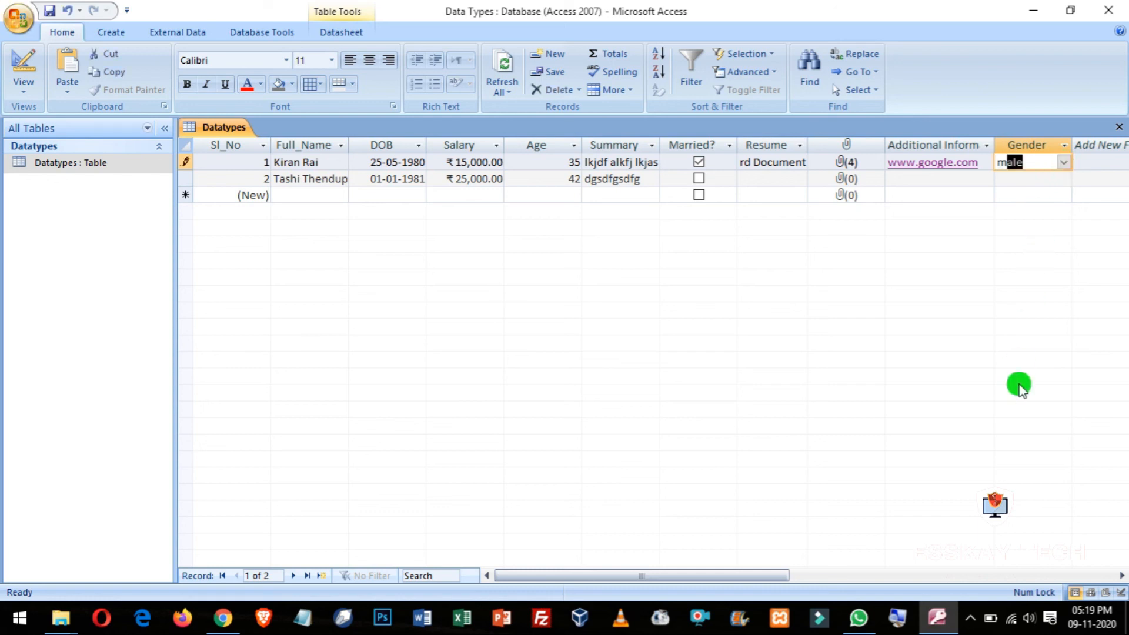
key(BackSpace)
key(BackSpace)
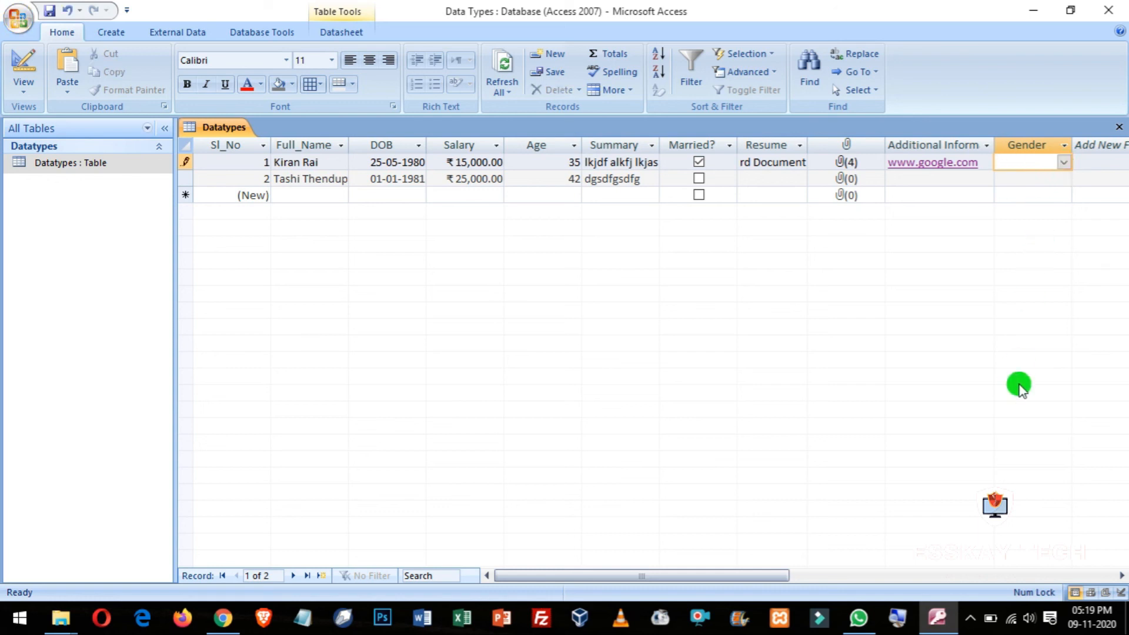
text(female)
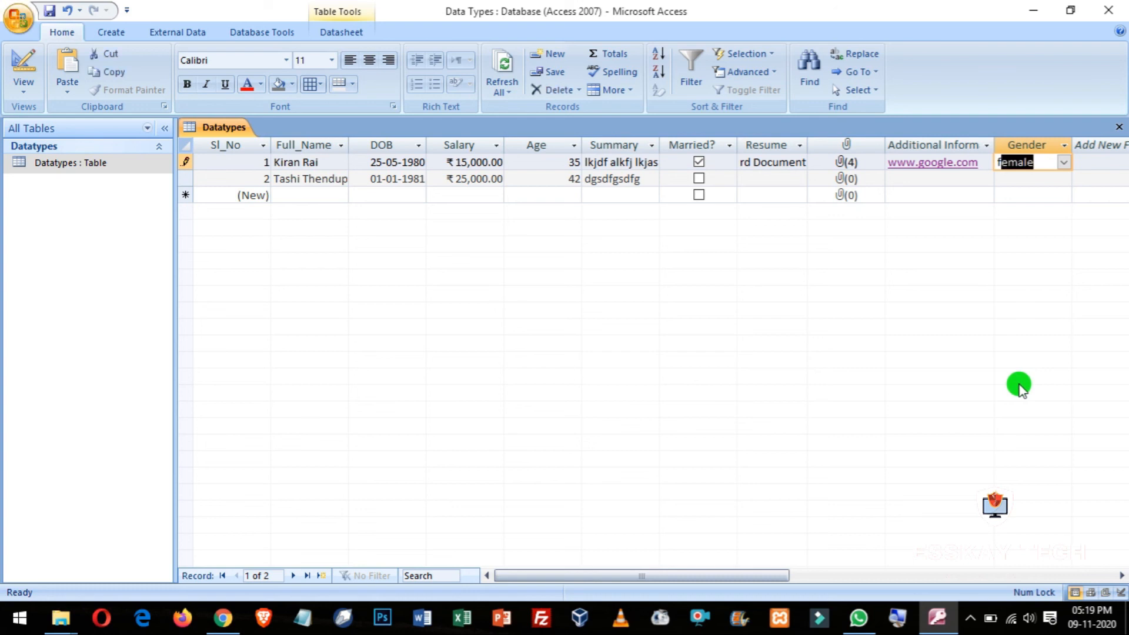
key(Return)
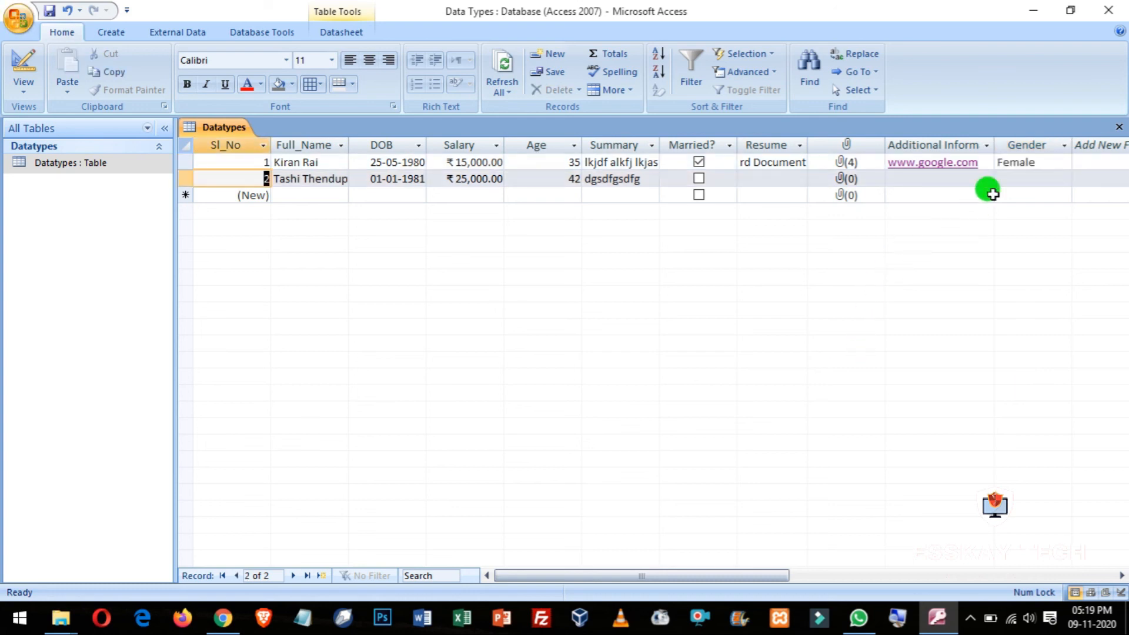
click(1050, 162)
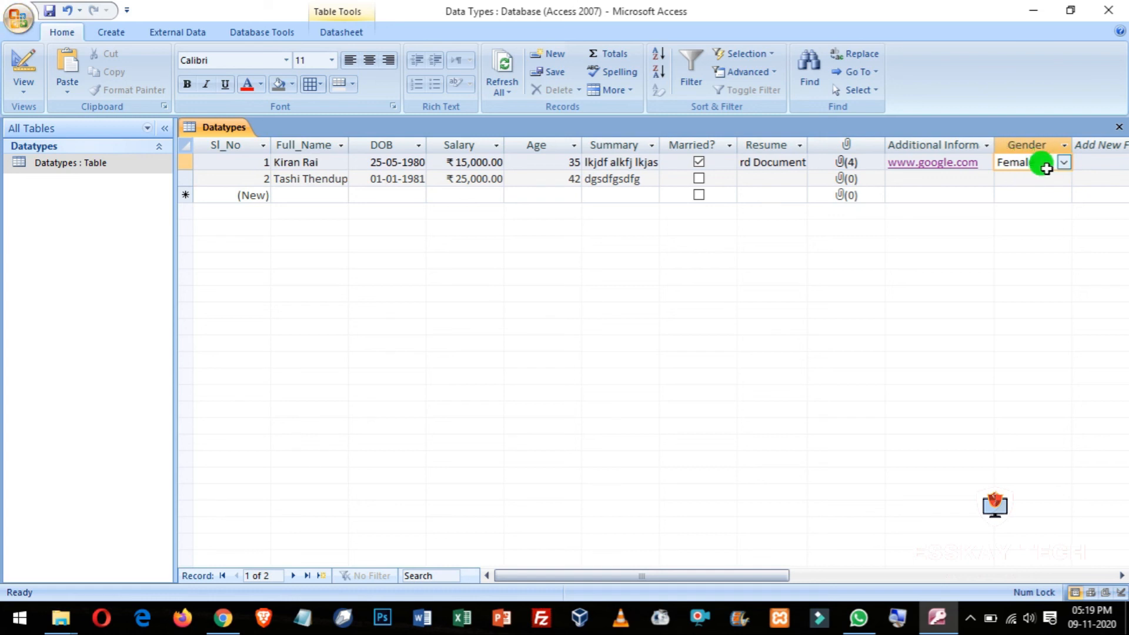
click(22, 74)
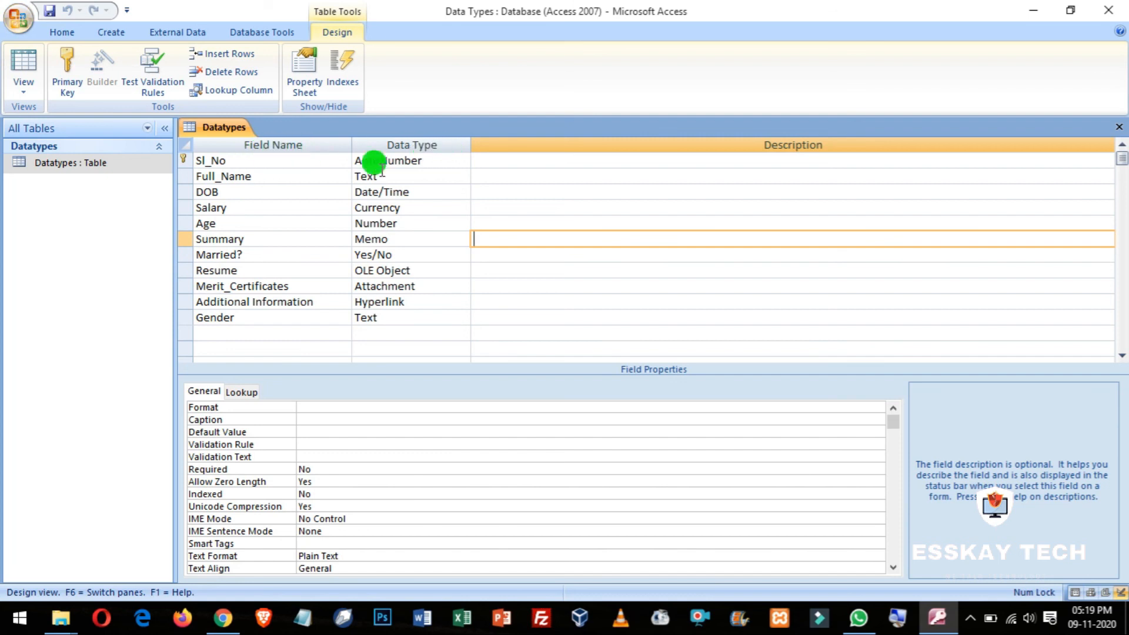
click(442, 157)
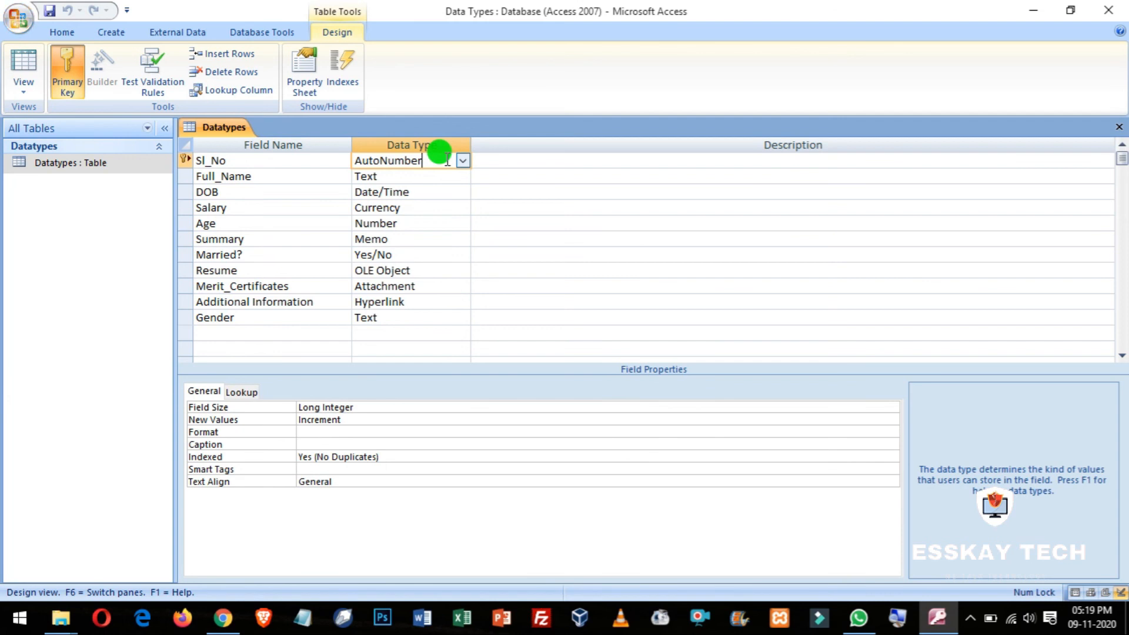
click(271, 176)
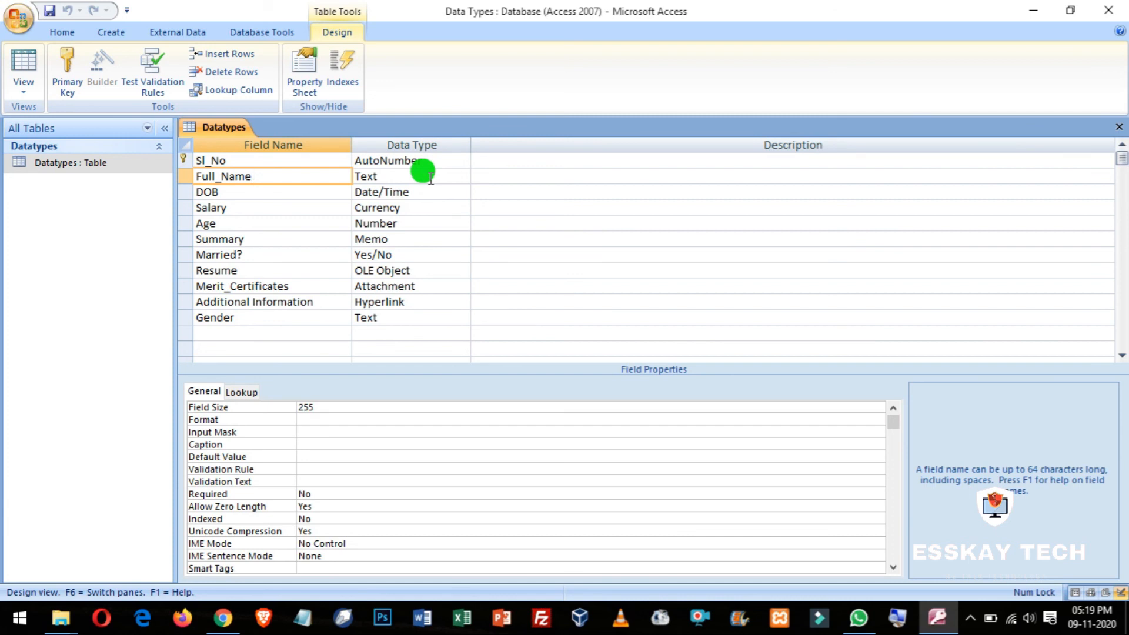
key(Down)
Step: Review the DOB, Salary, Age, Summary and Full_Name fields' data types and properties
key(Tab)
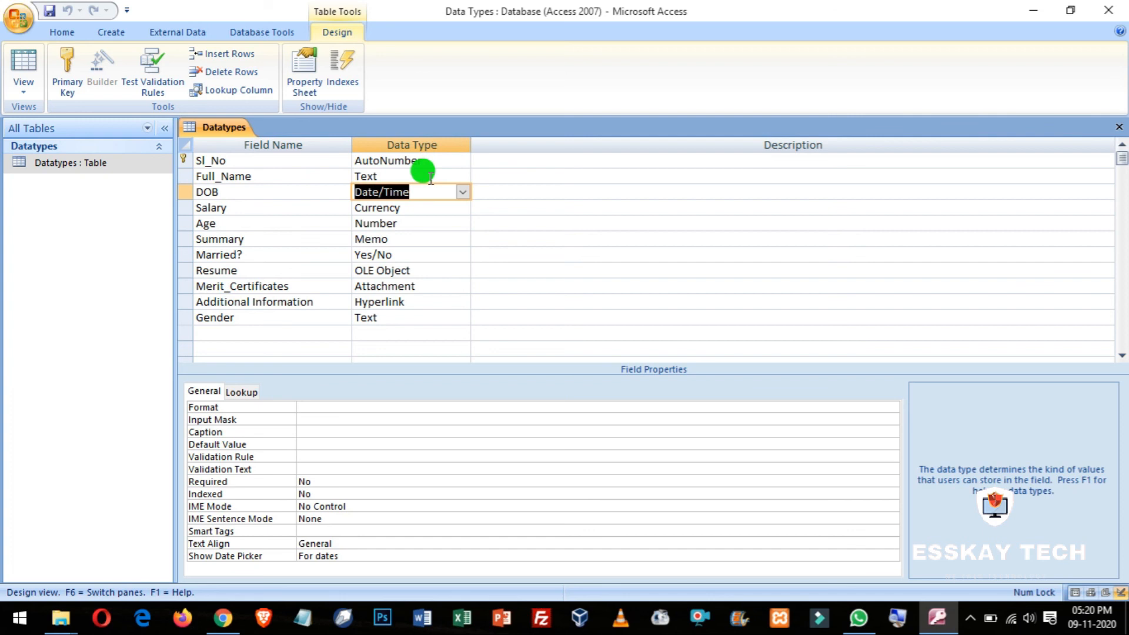
key(Down)
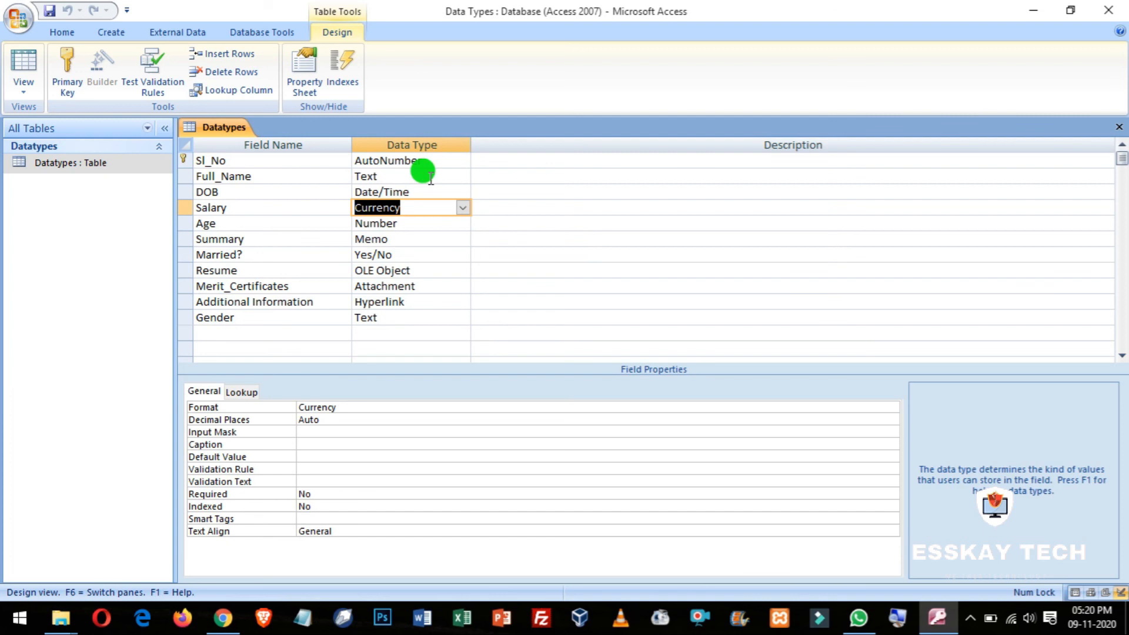
key(Down)
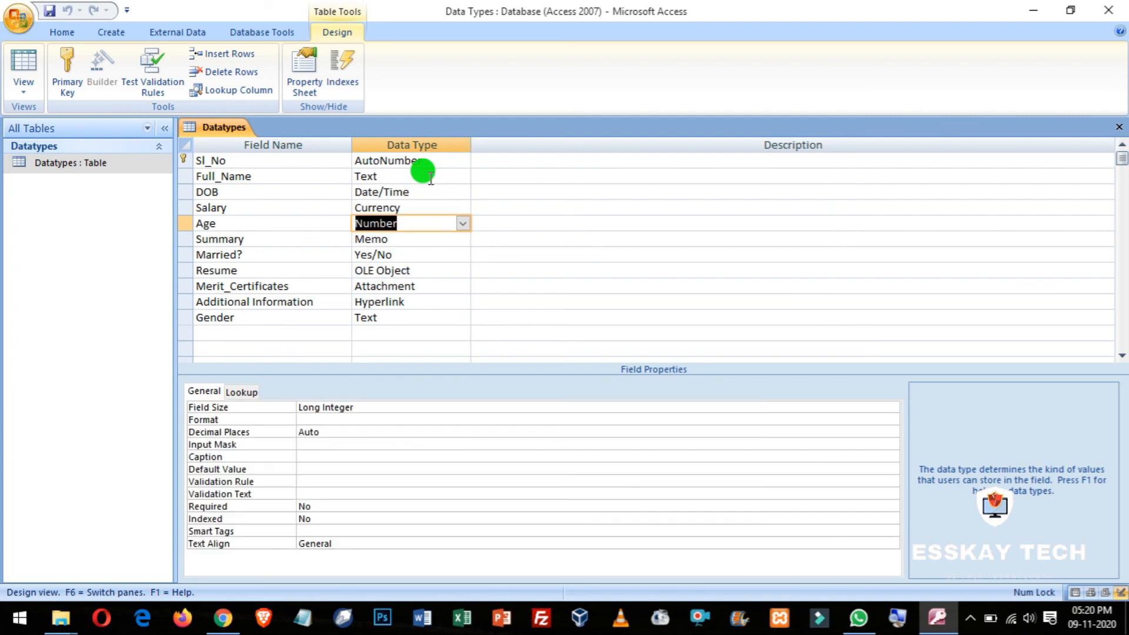
key(Down)
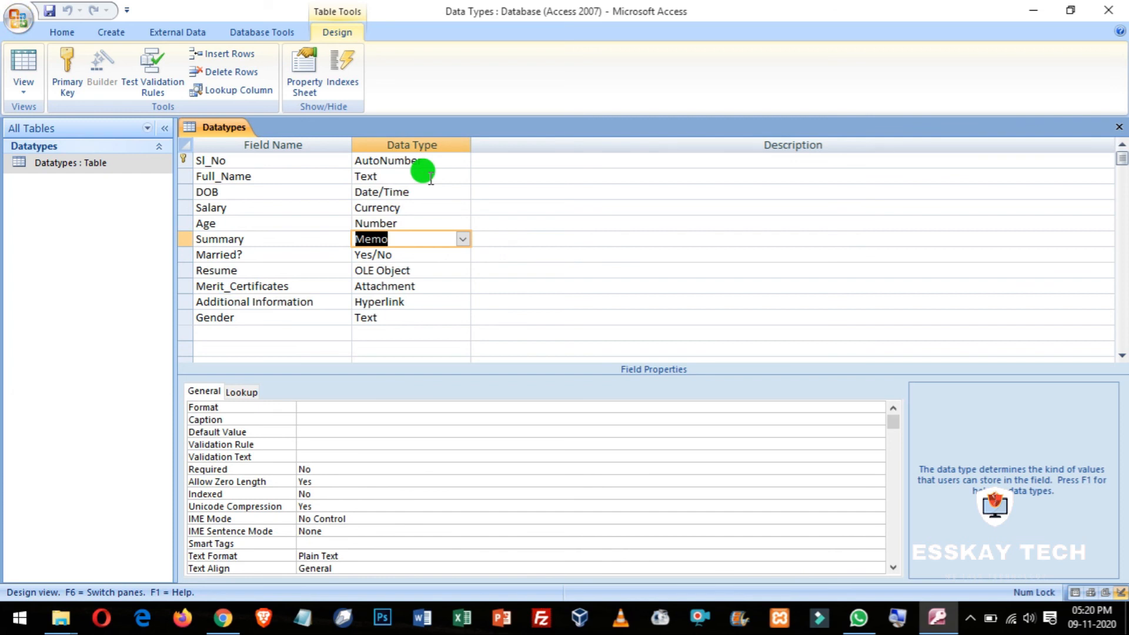
key(Left)
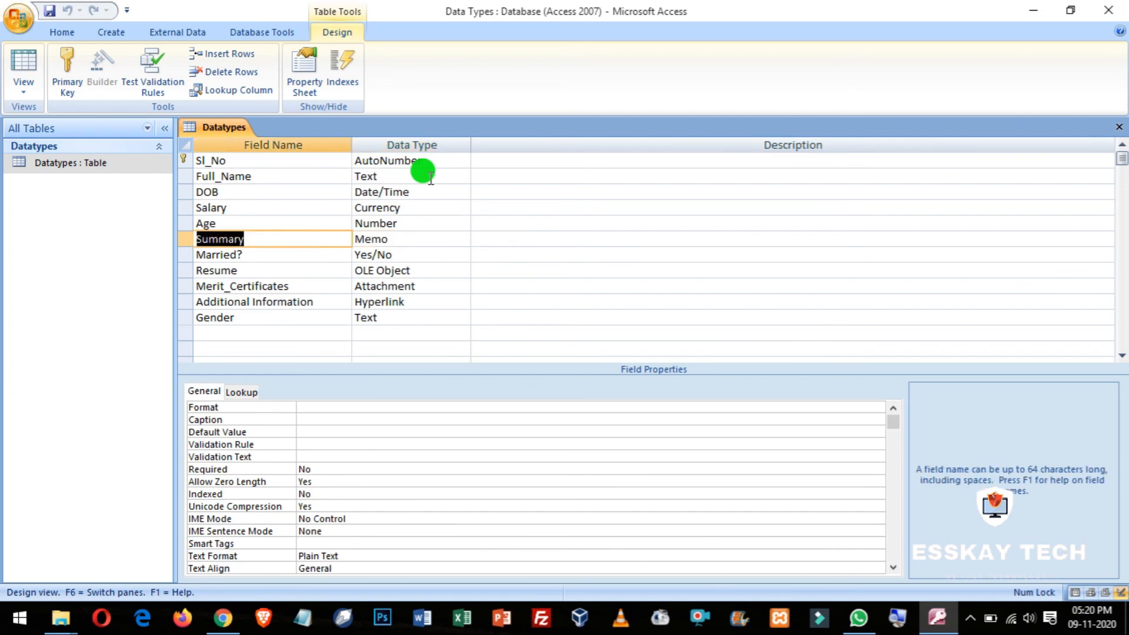
key(Up)
key(Up)
key(Up)
key(Right)
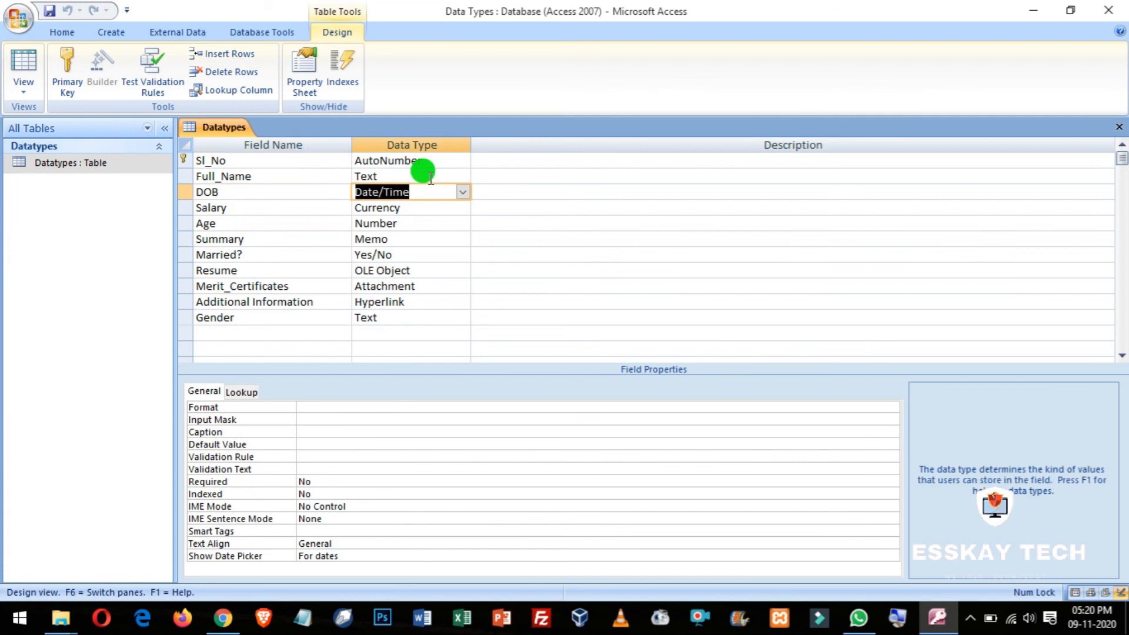
key(Up)
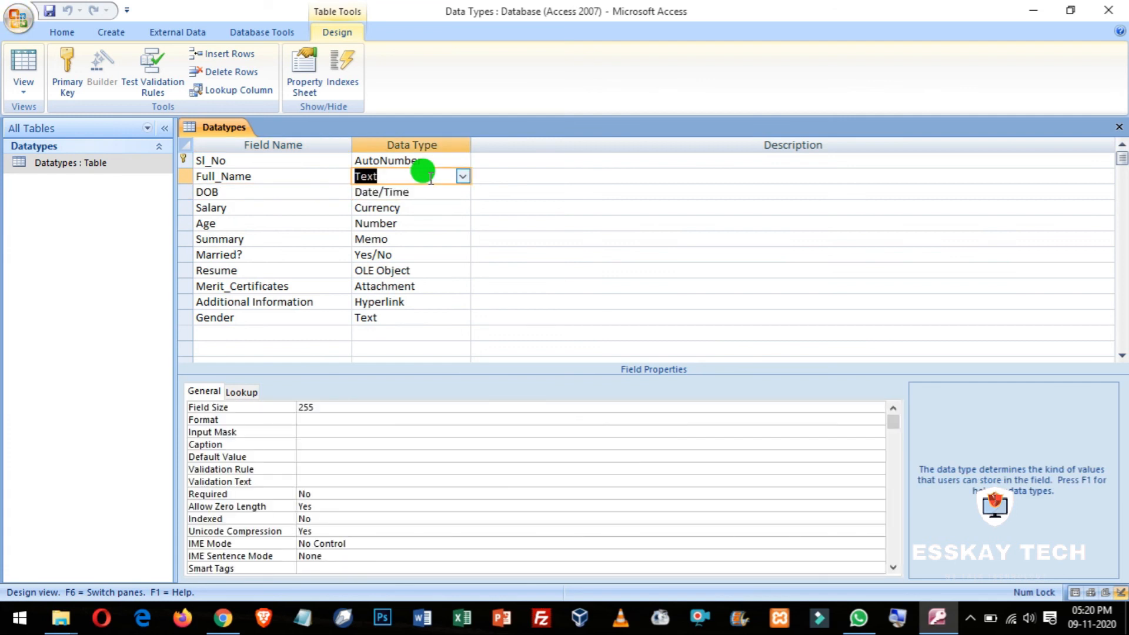
Step: Review Married?, Resume, Merit_Certificates, Additional Information and Gender, then show Datasheet view
key(Down)
key(Down)
key(Down)
key(Down)
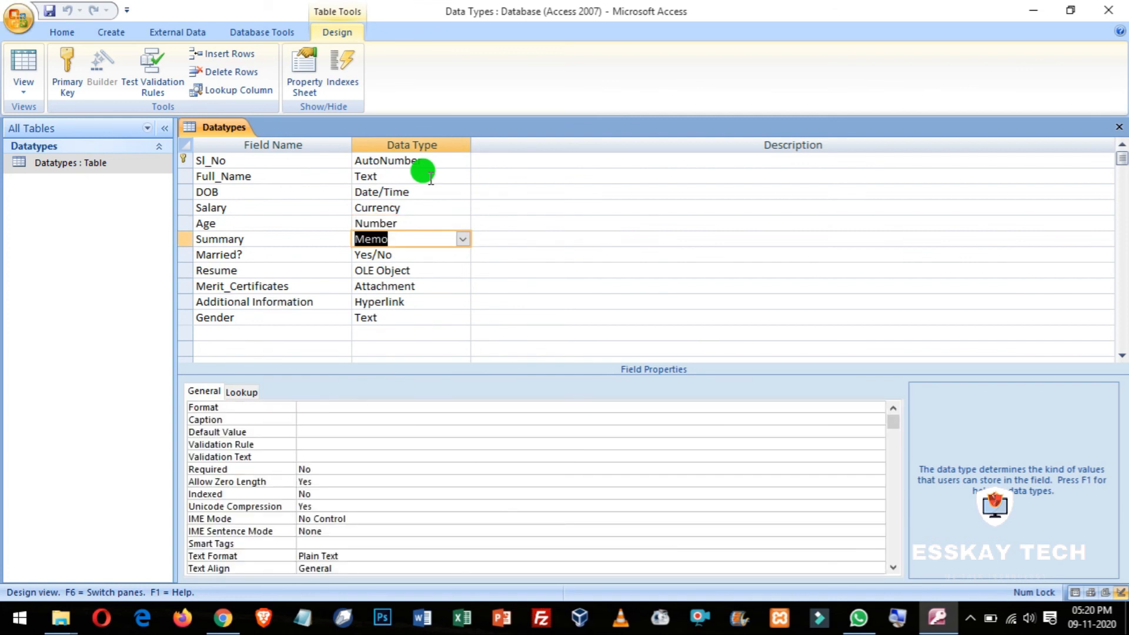
key(Down)
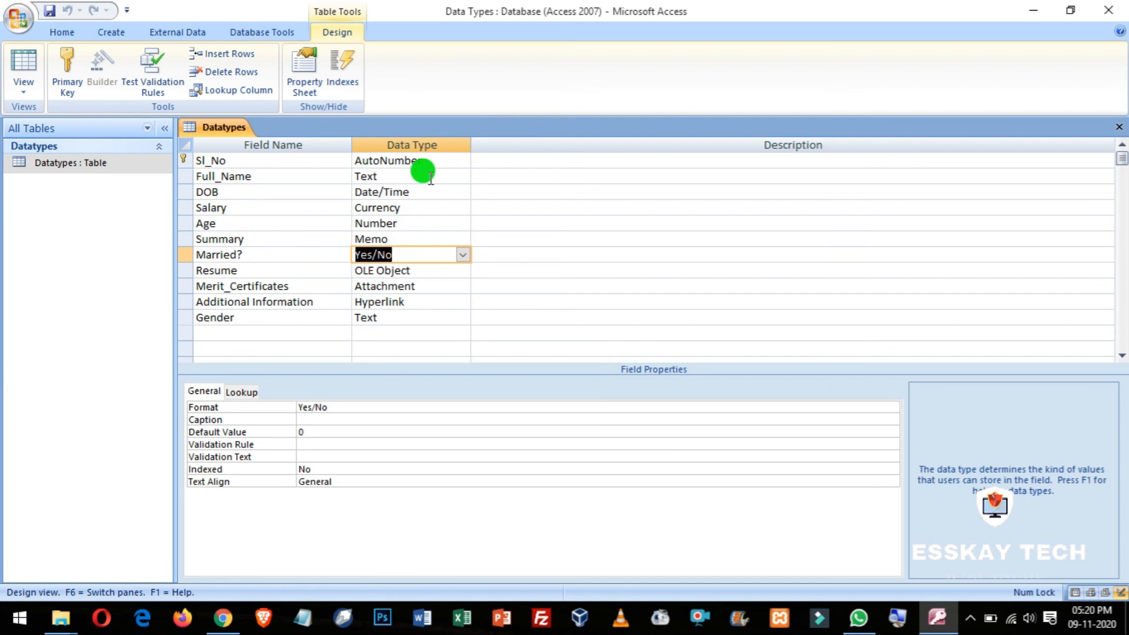
key(Down)
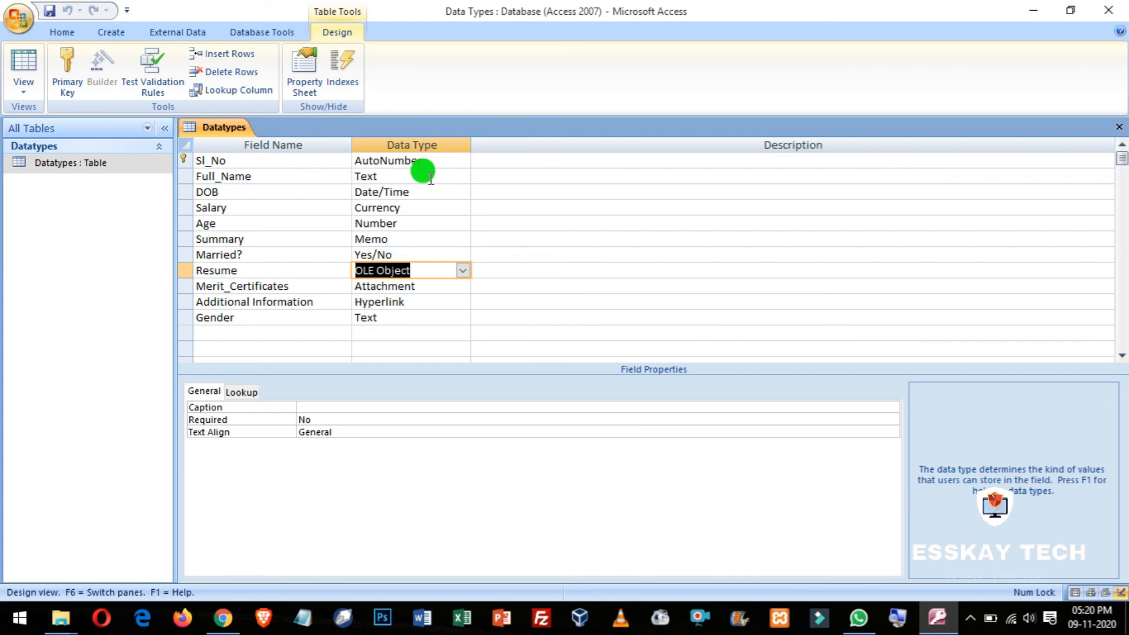
key(Down)
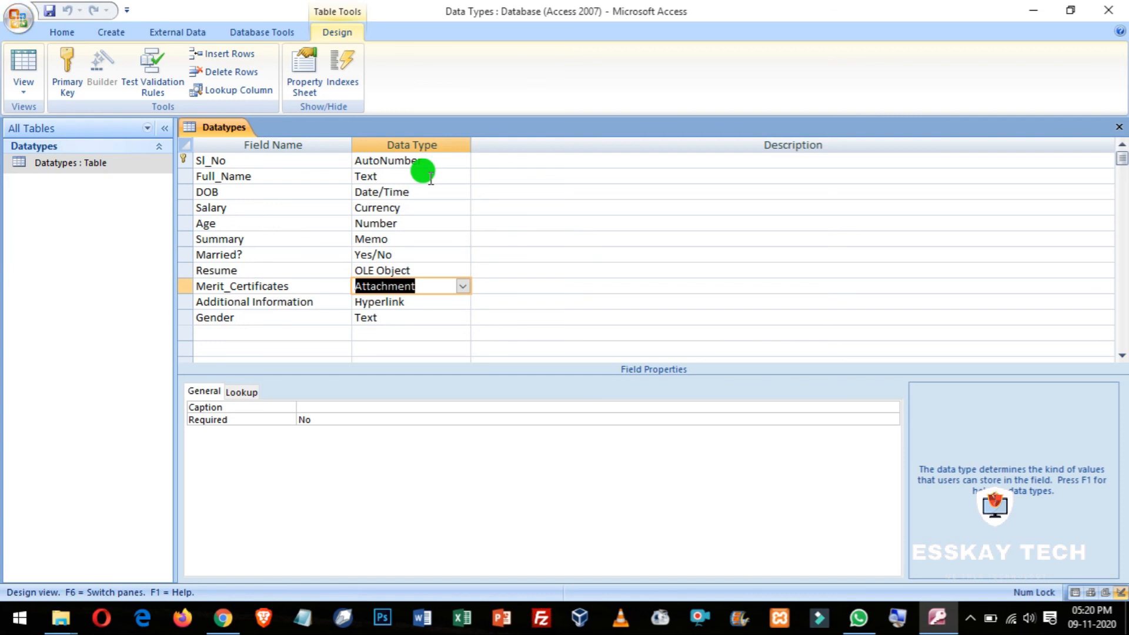
key(Down)
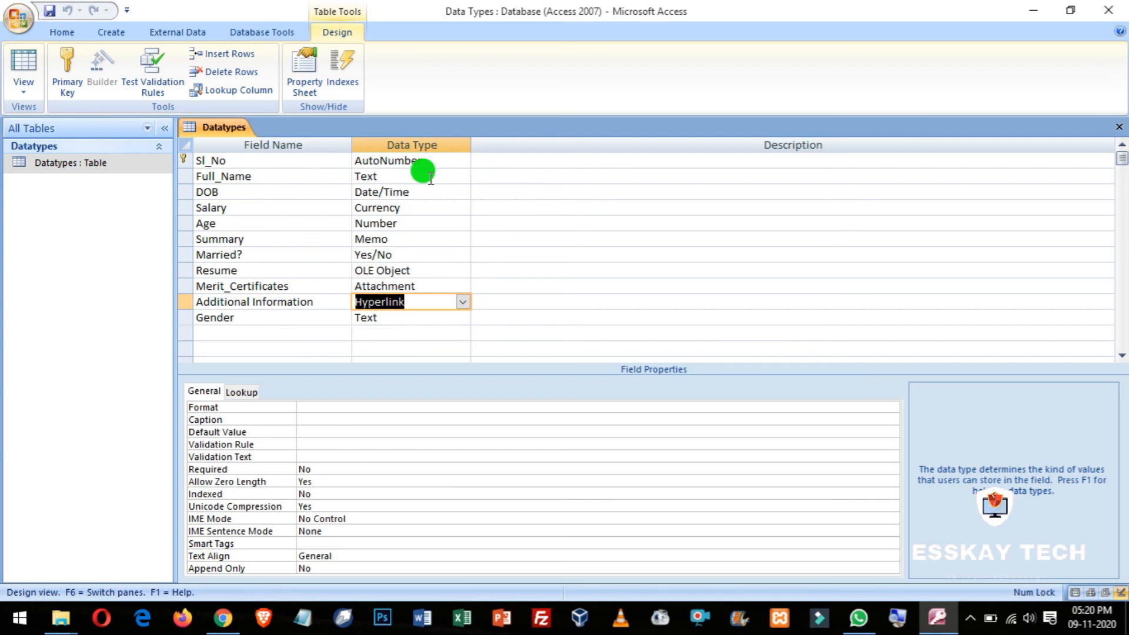
key(Down)
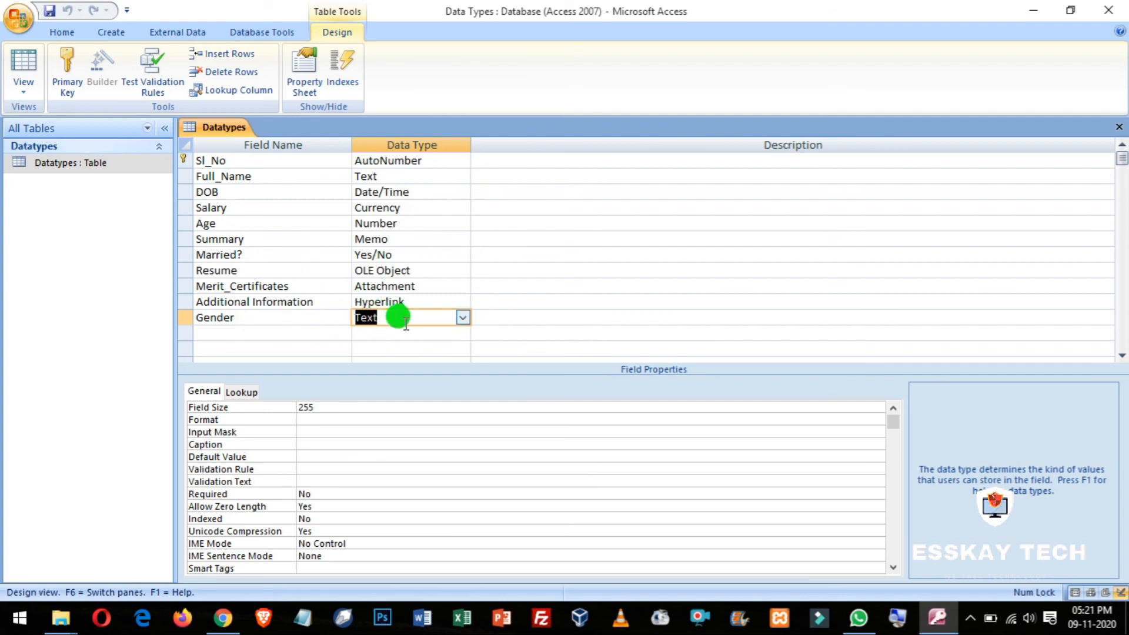
click(22, 73)
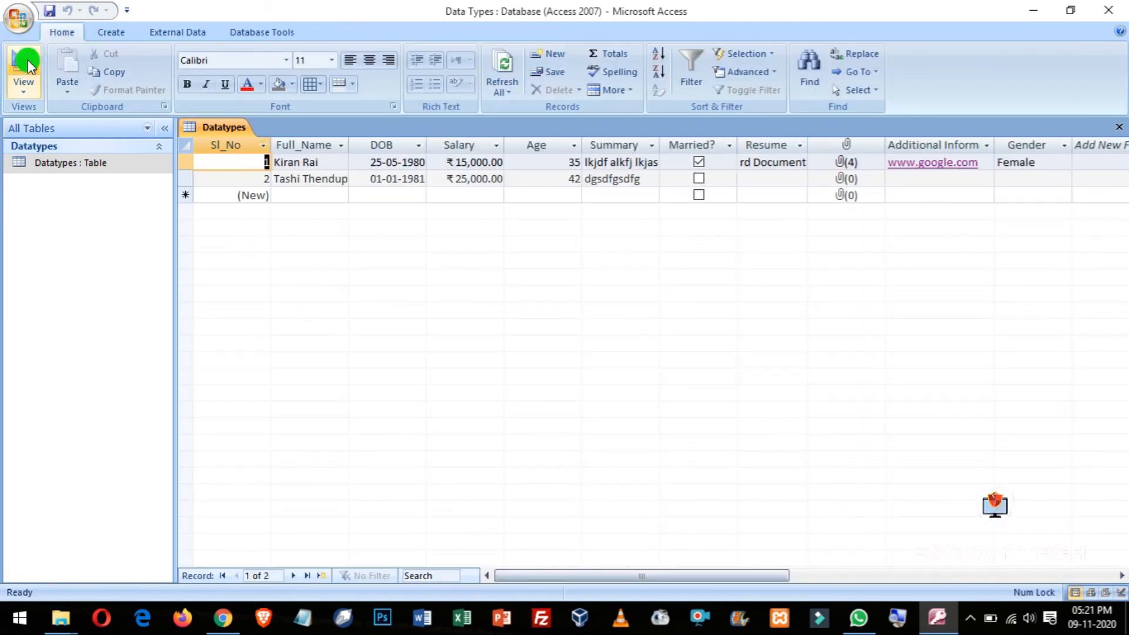